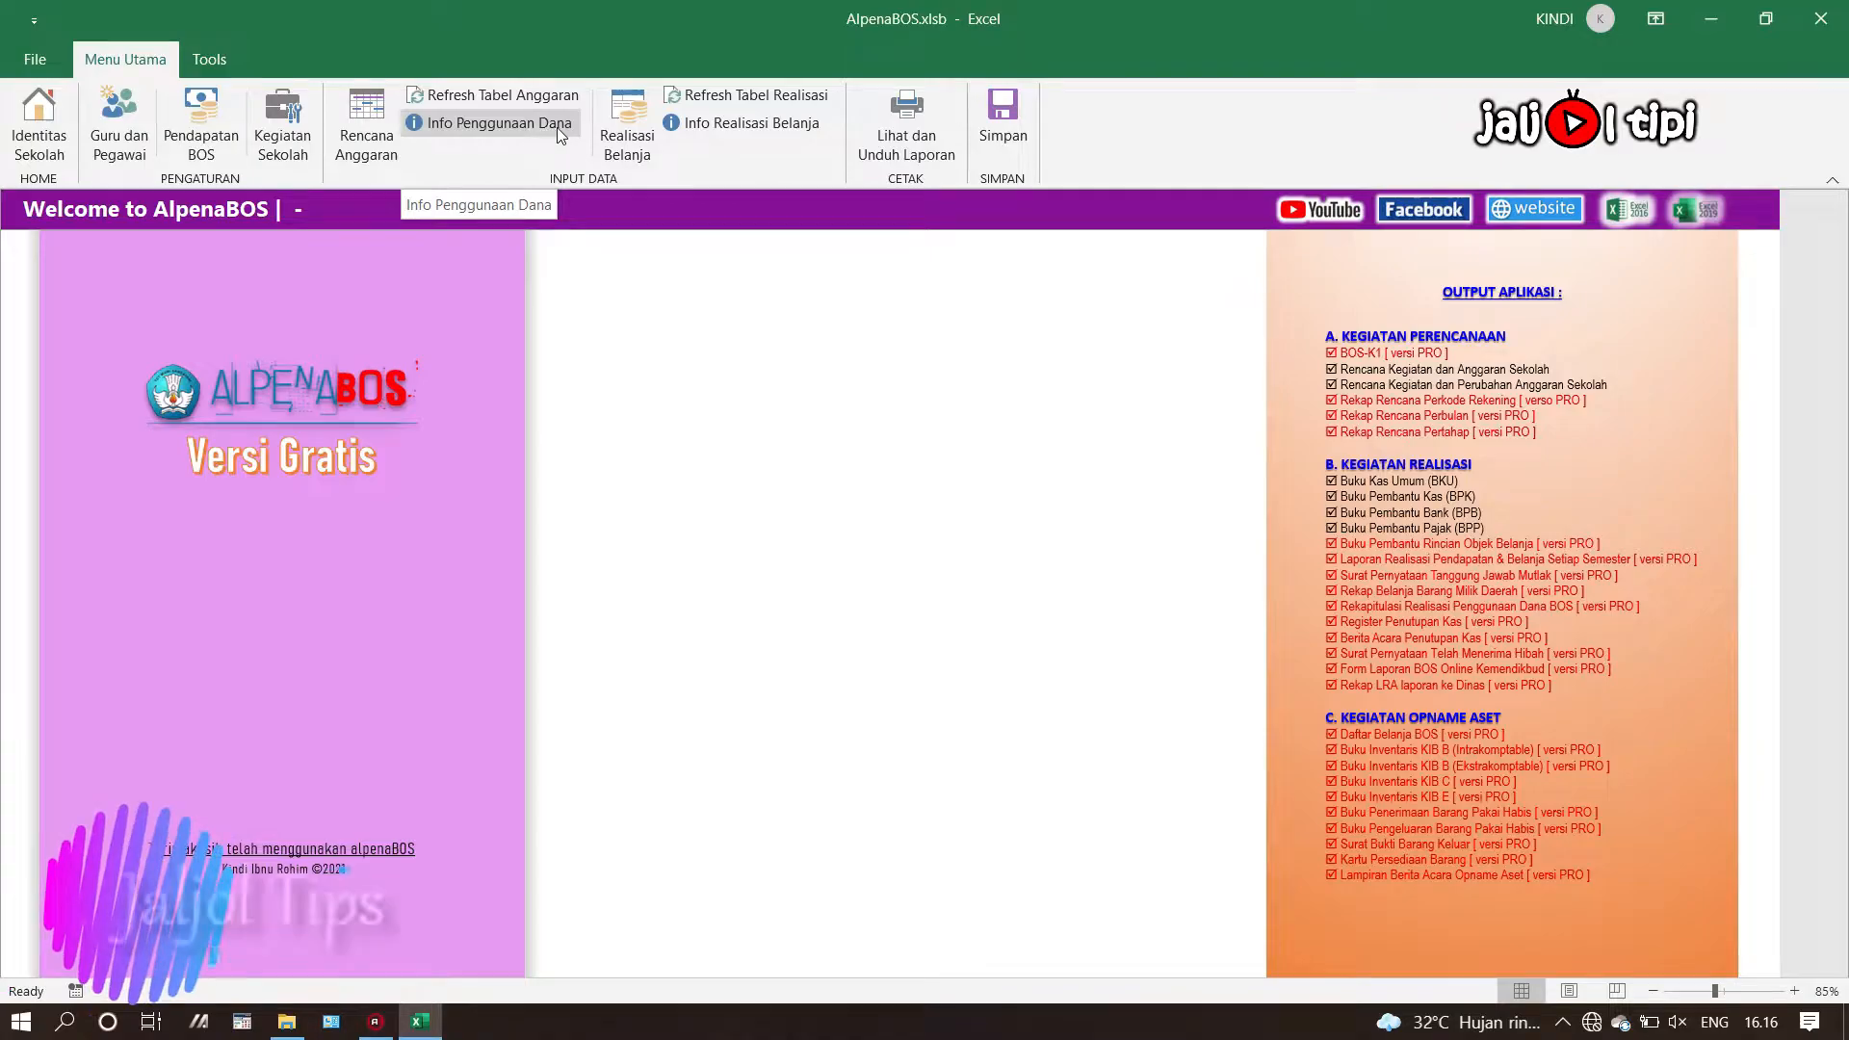
click(649, 149)
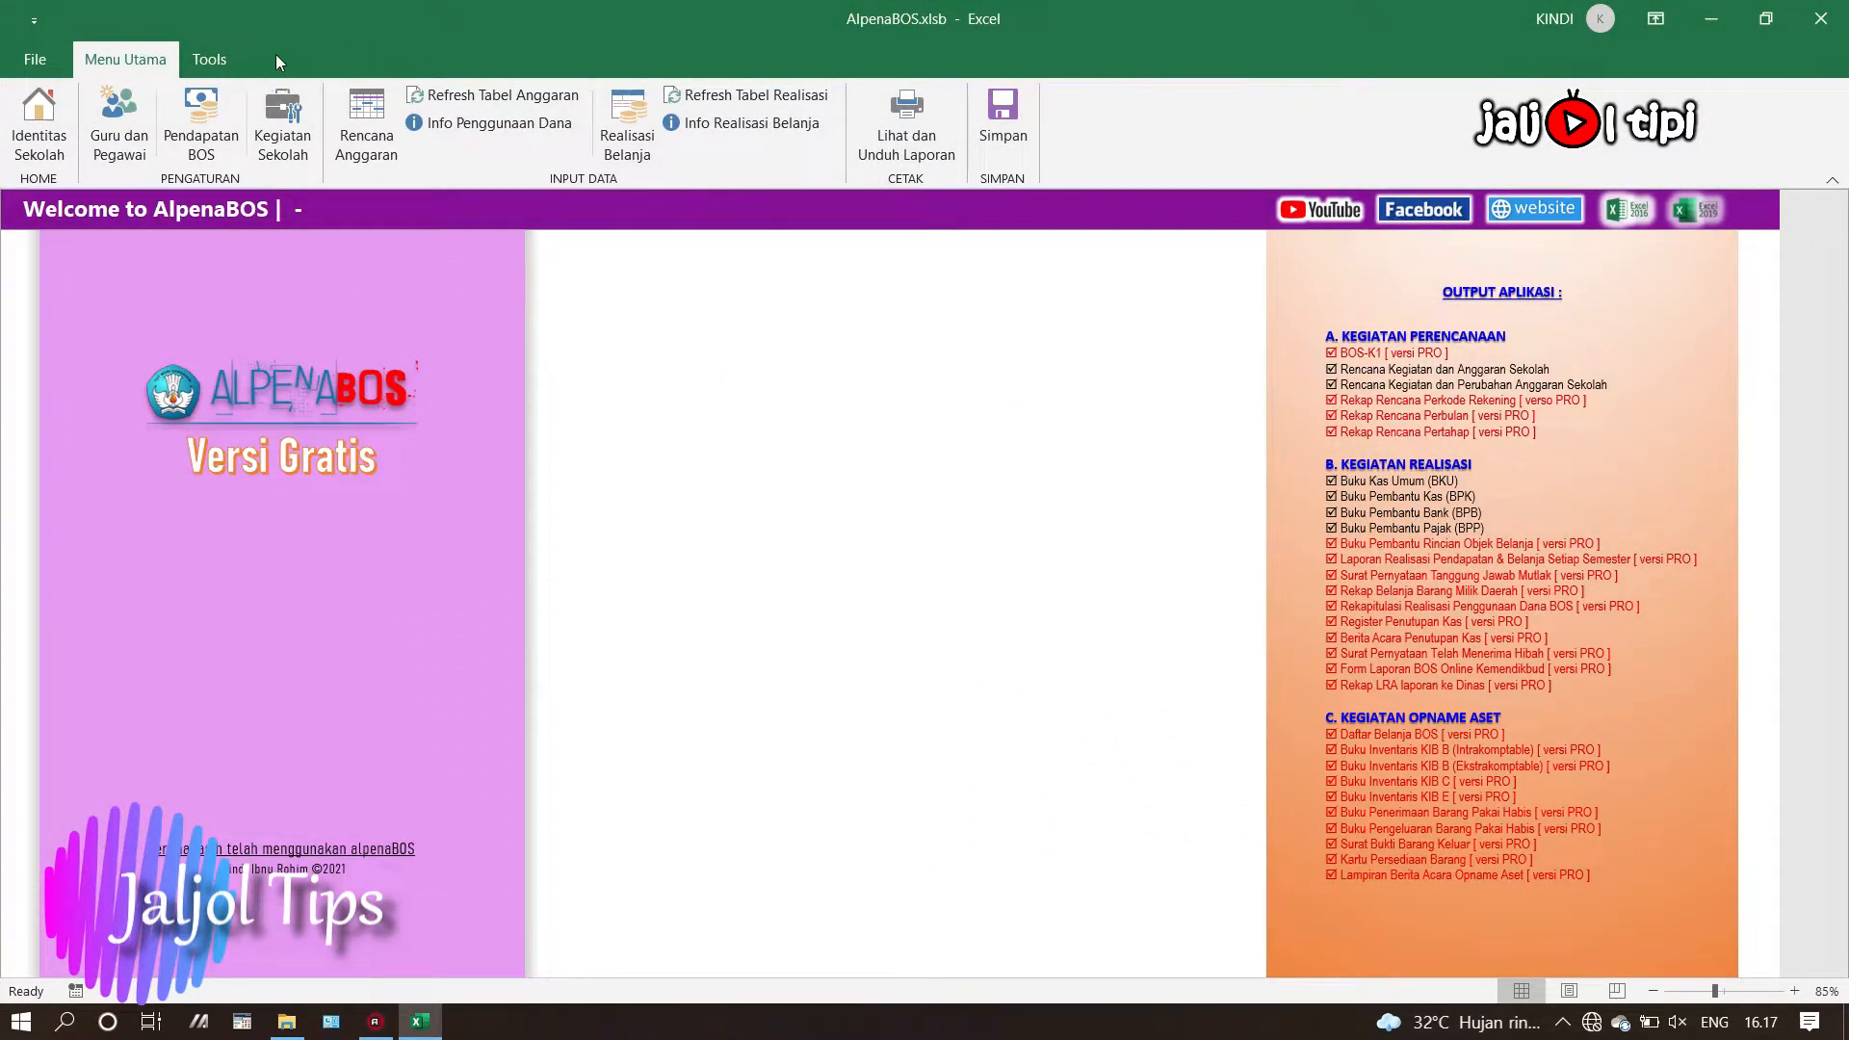
Show and hide the formula bar, and do the same with the row and column headings.
click(226, 60)
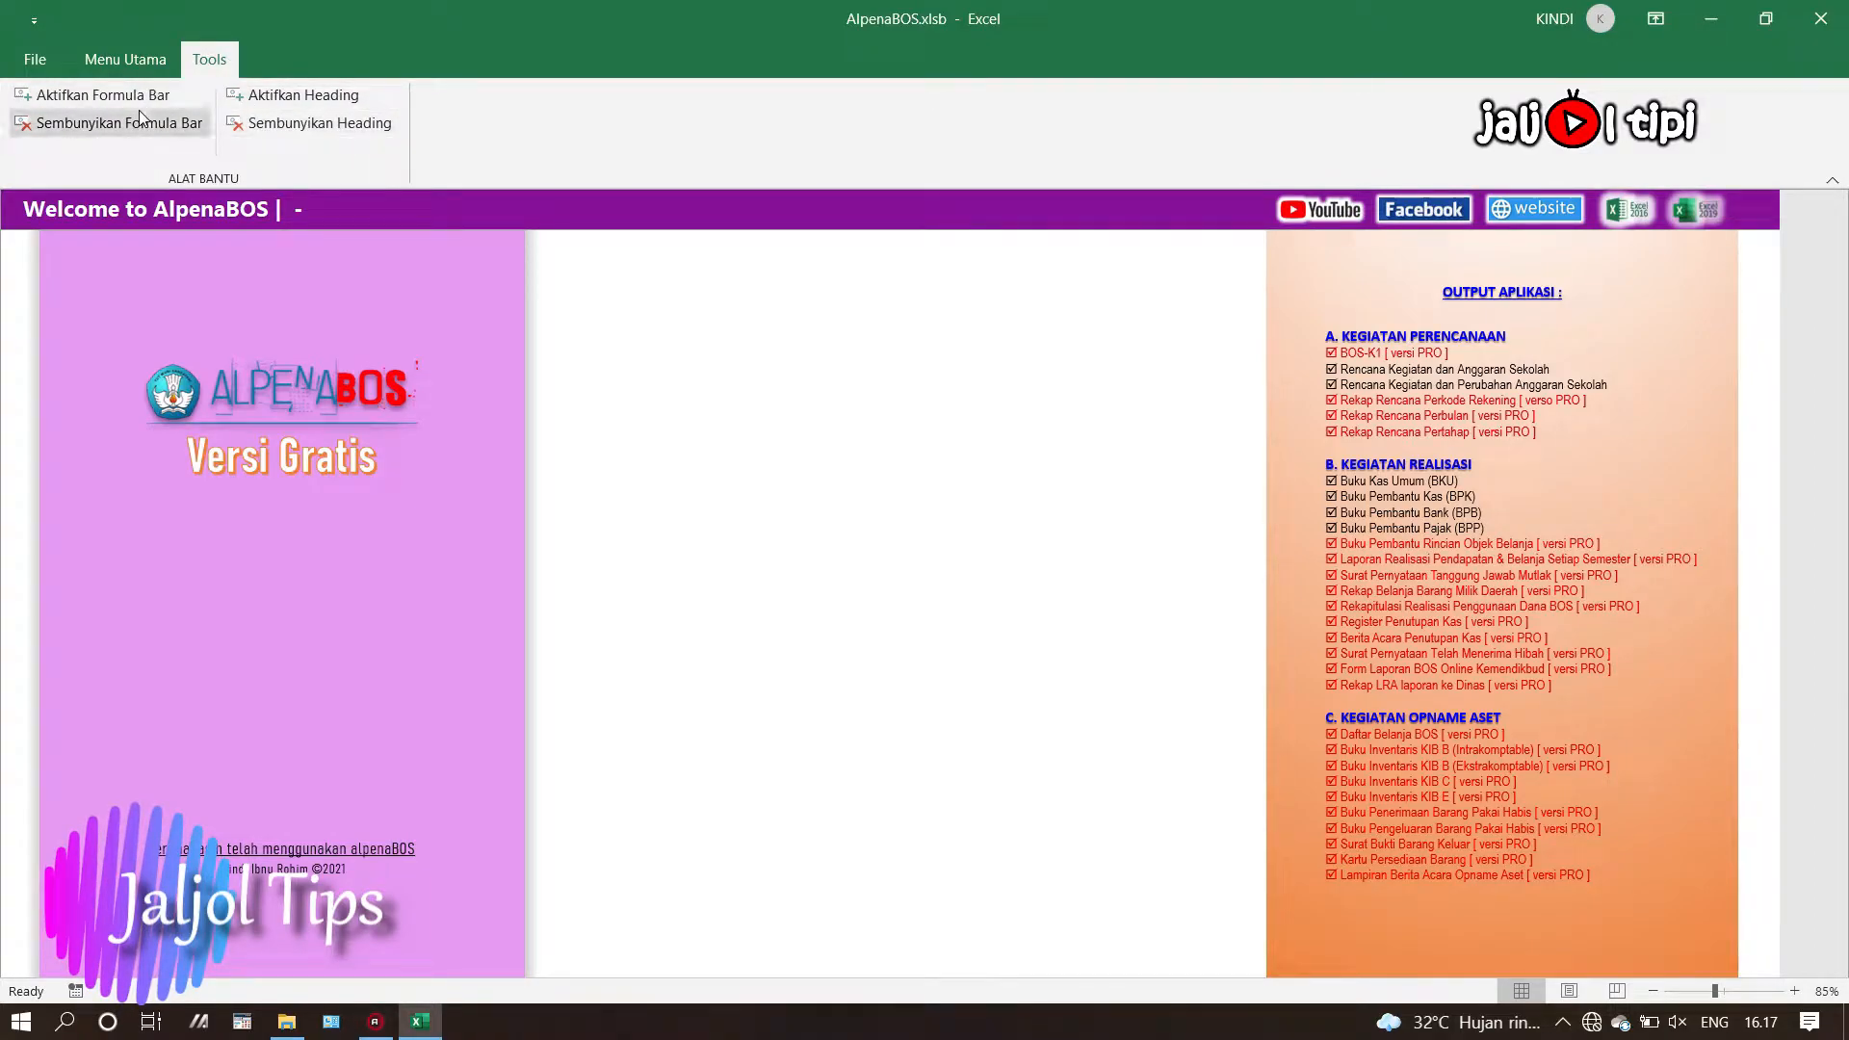
click(87, 98)
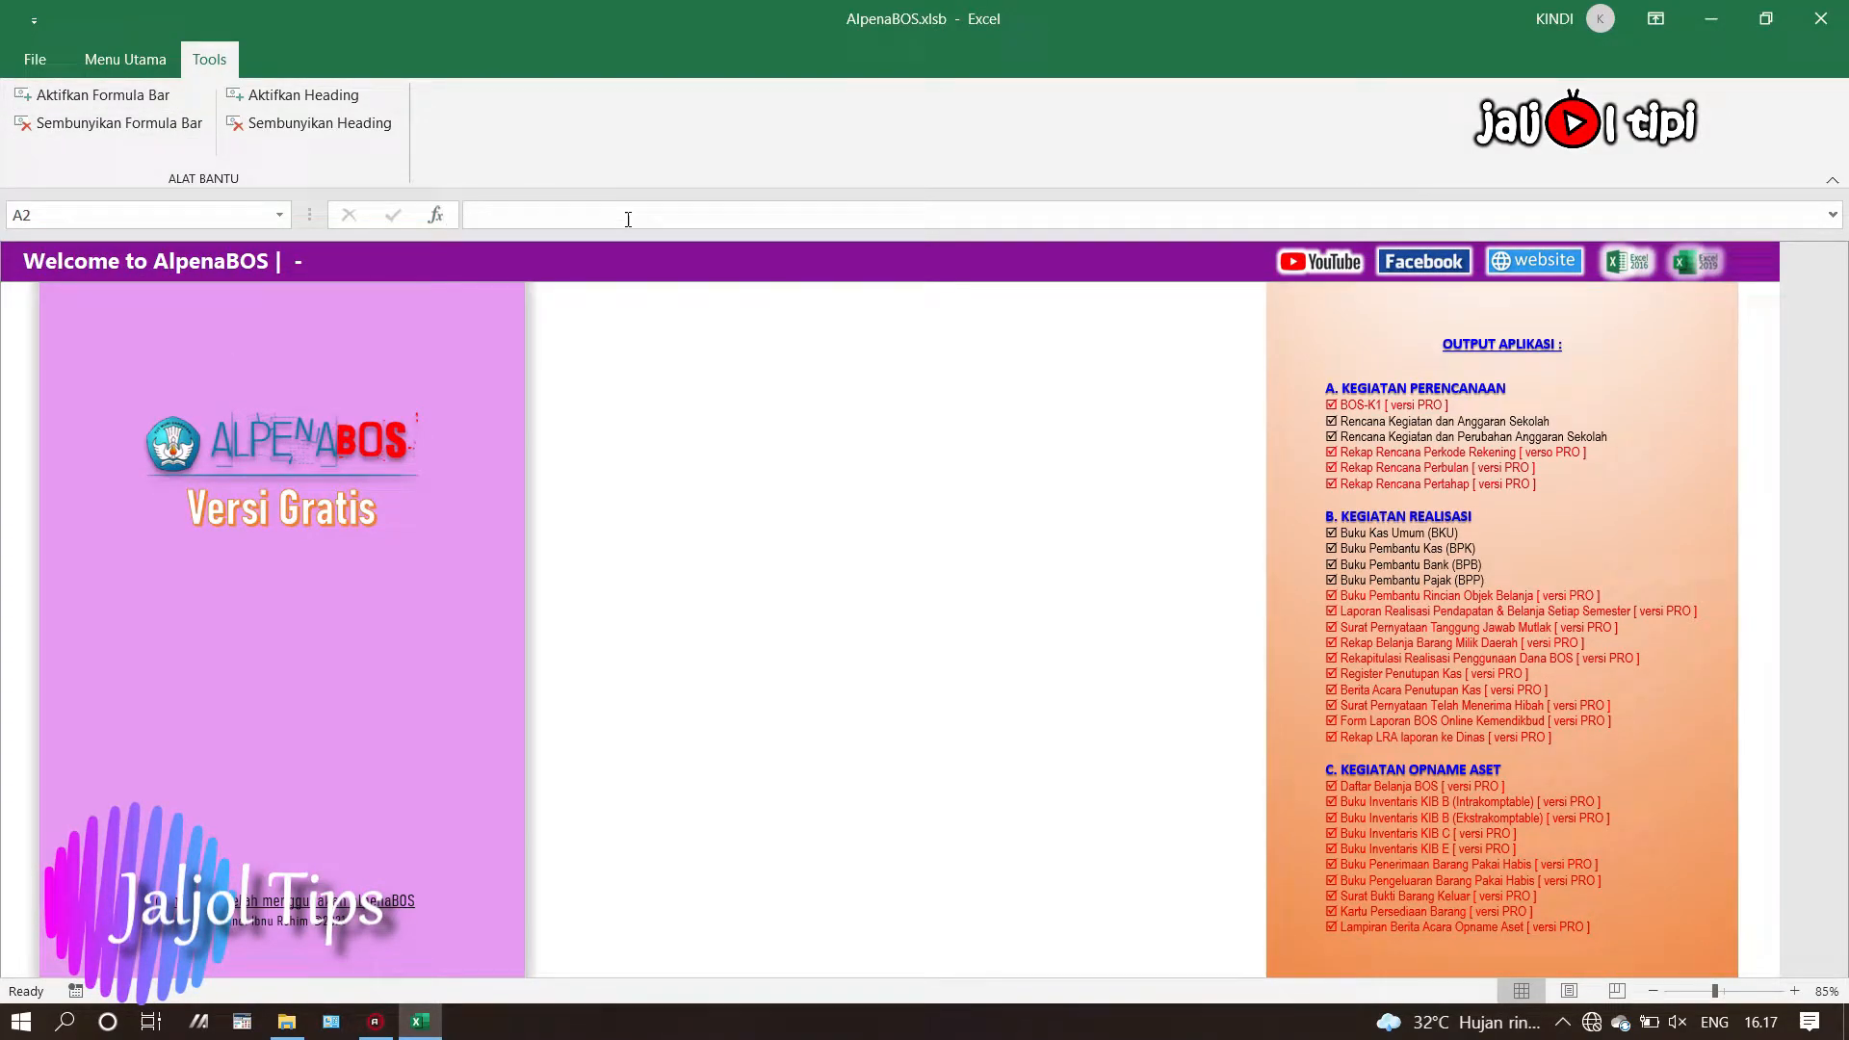
click(106, 125)
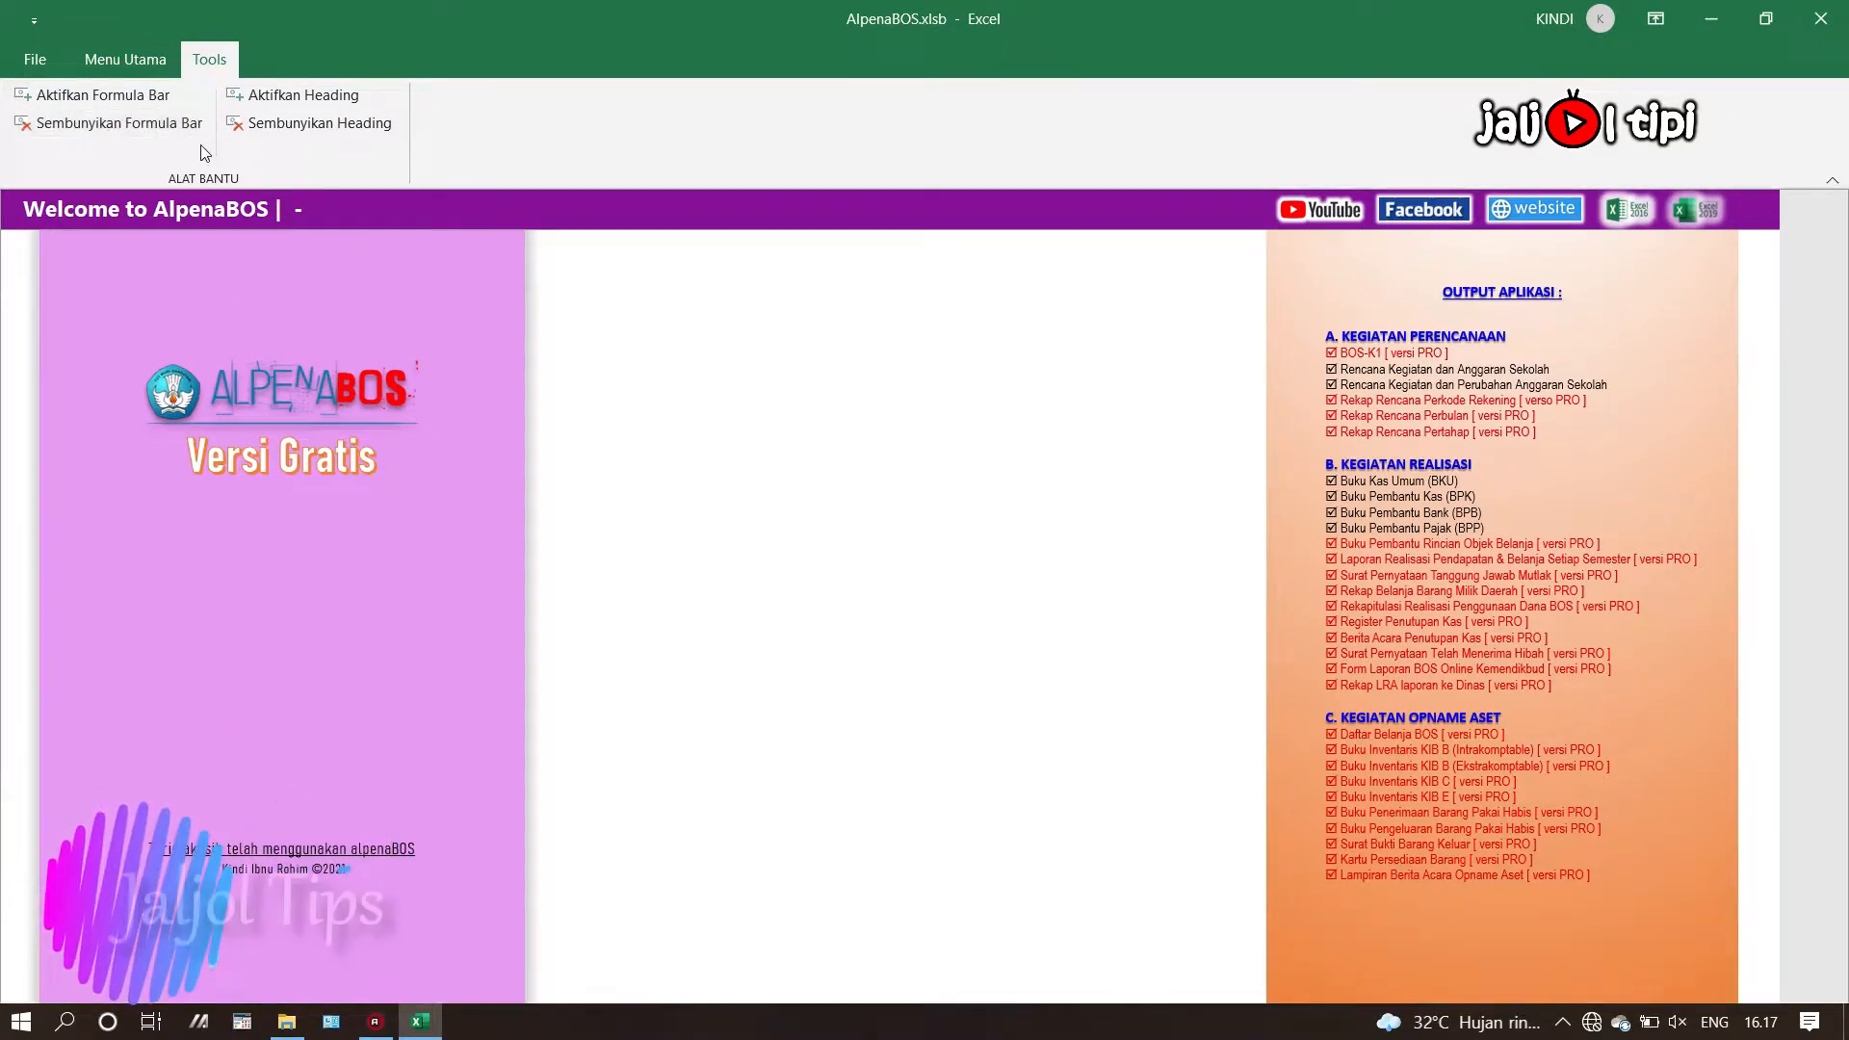
click(293, 98)
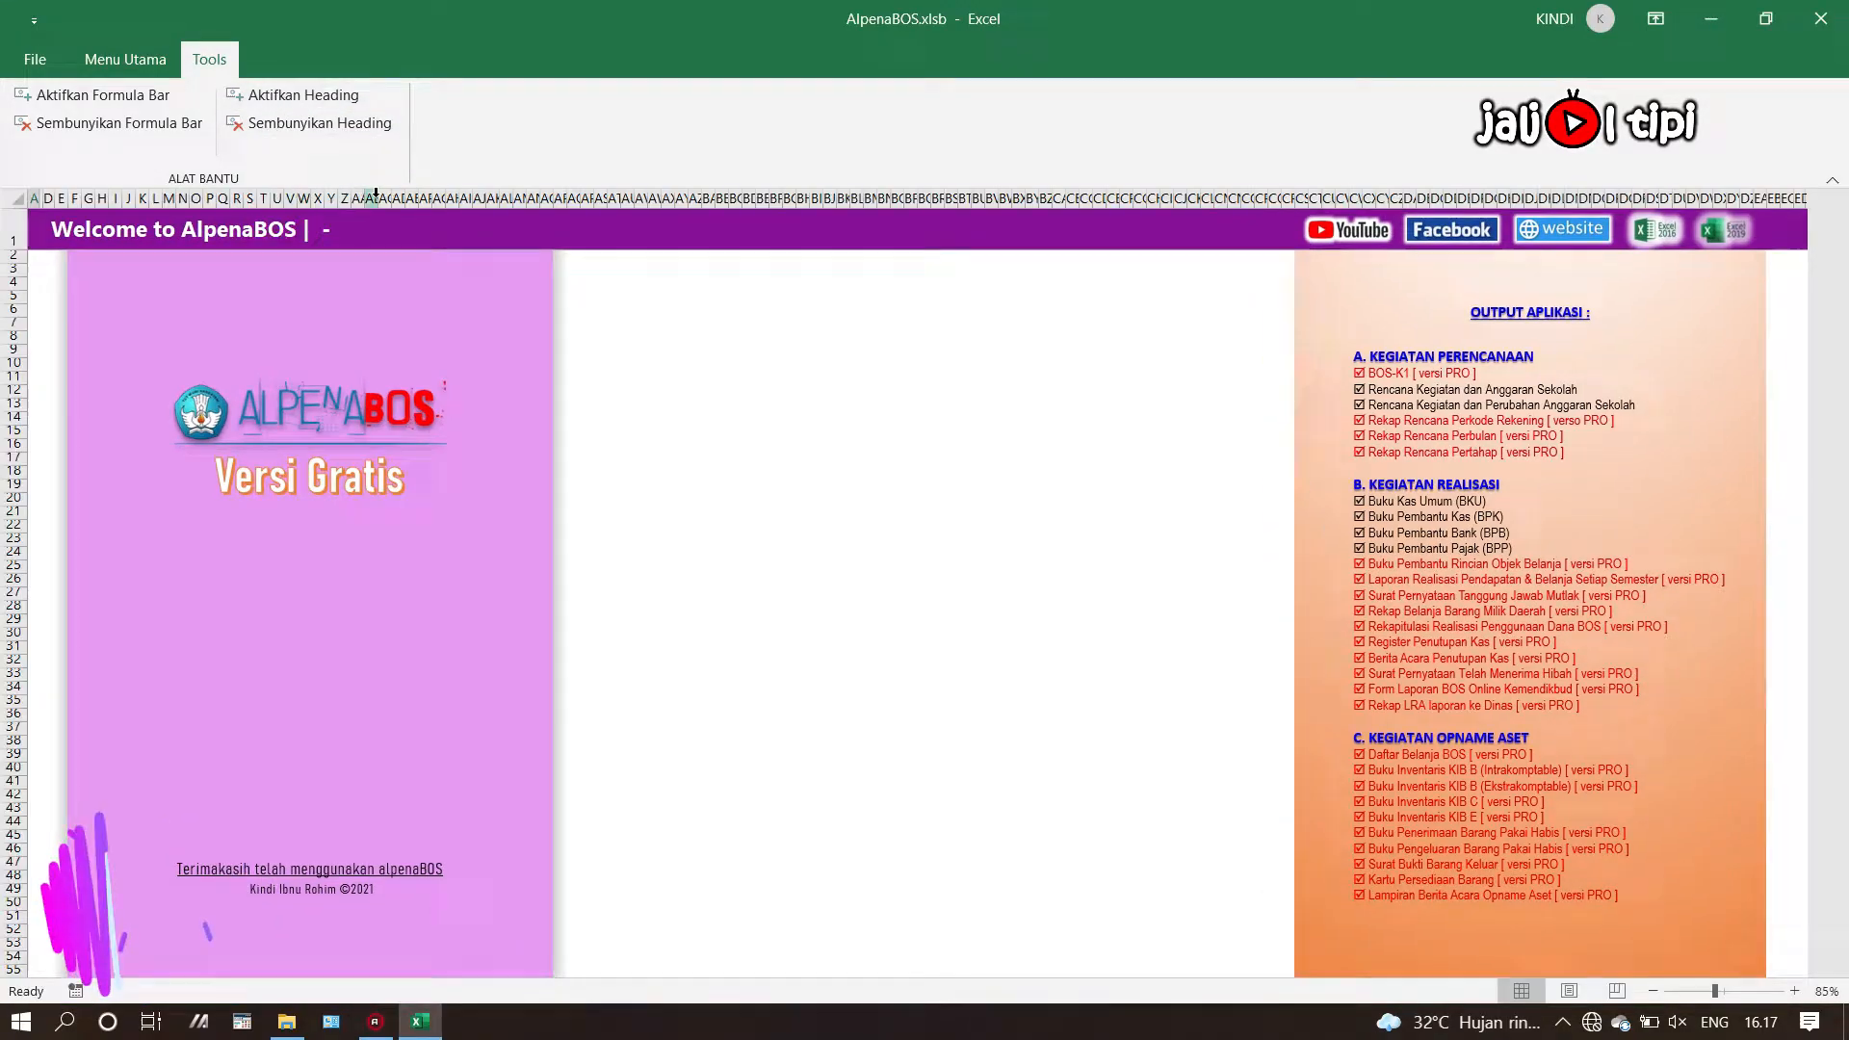
click(284, 125)
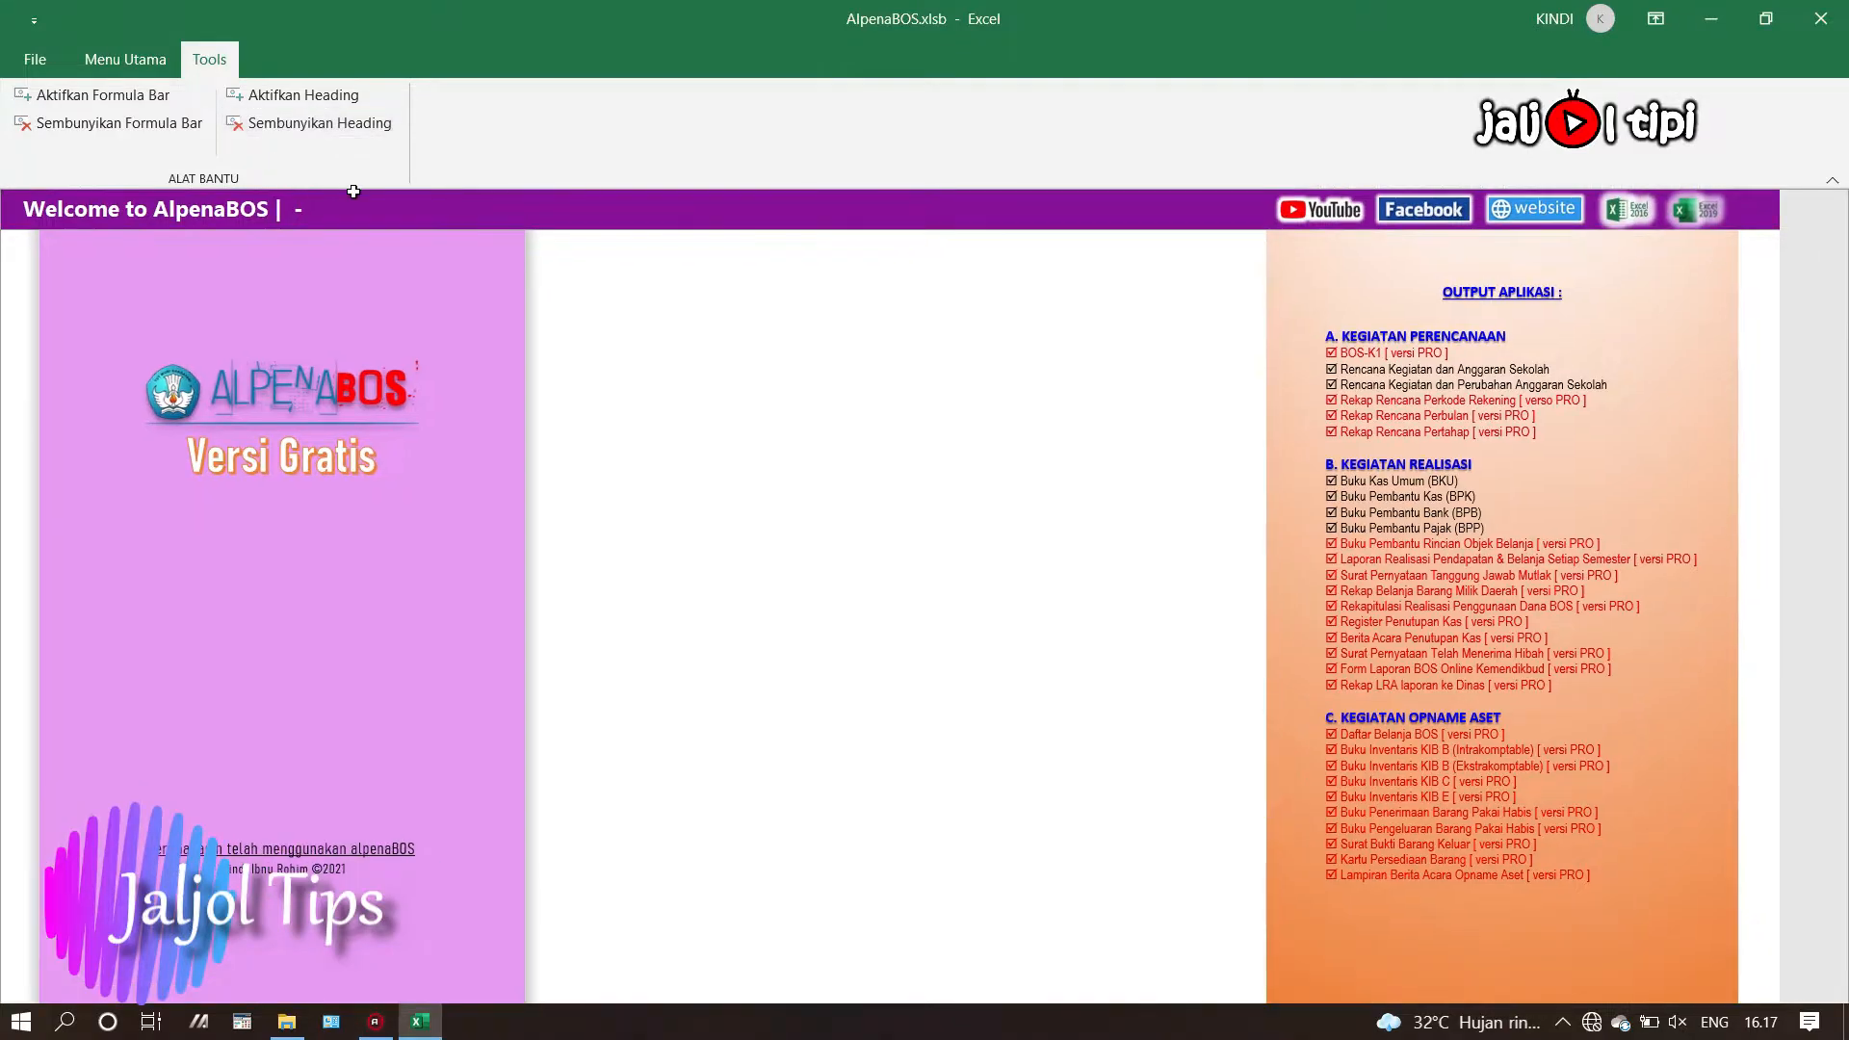
Open the Identitas Sekolah form and enter budget year 2021, the school's NPSN, level SD and school name SDN SIMULASI.
click(158, 58)
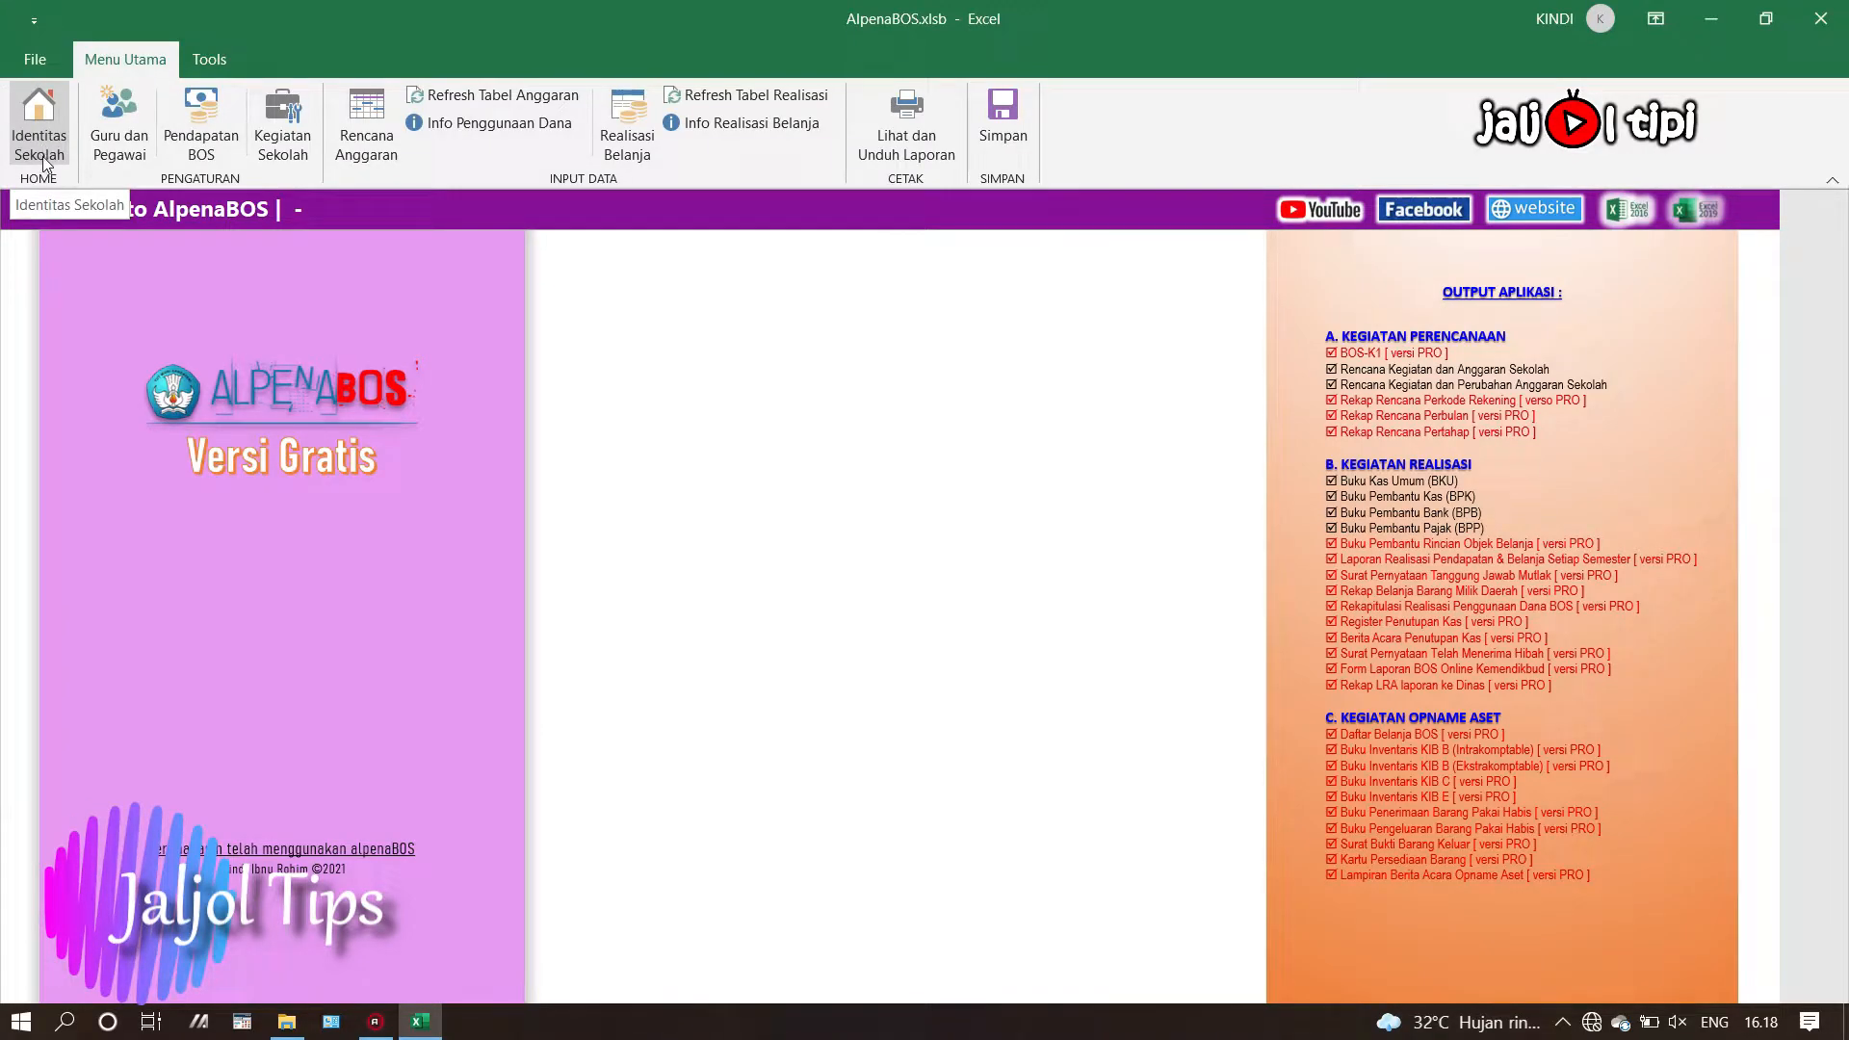
click(31, 142)
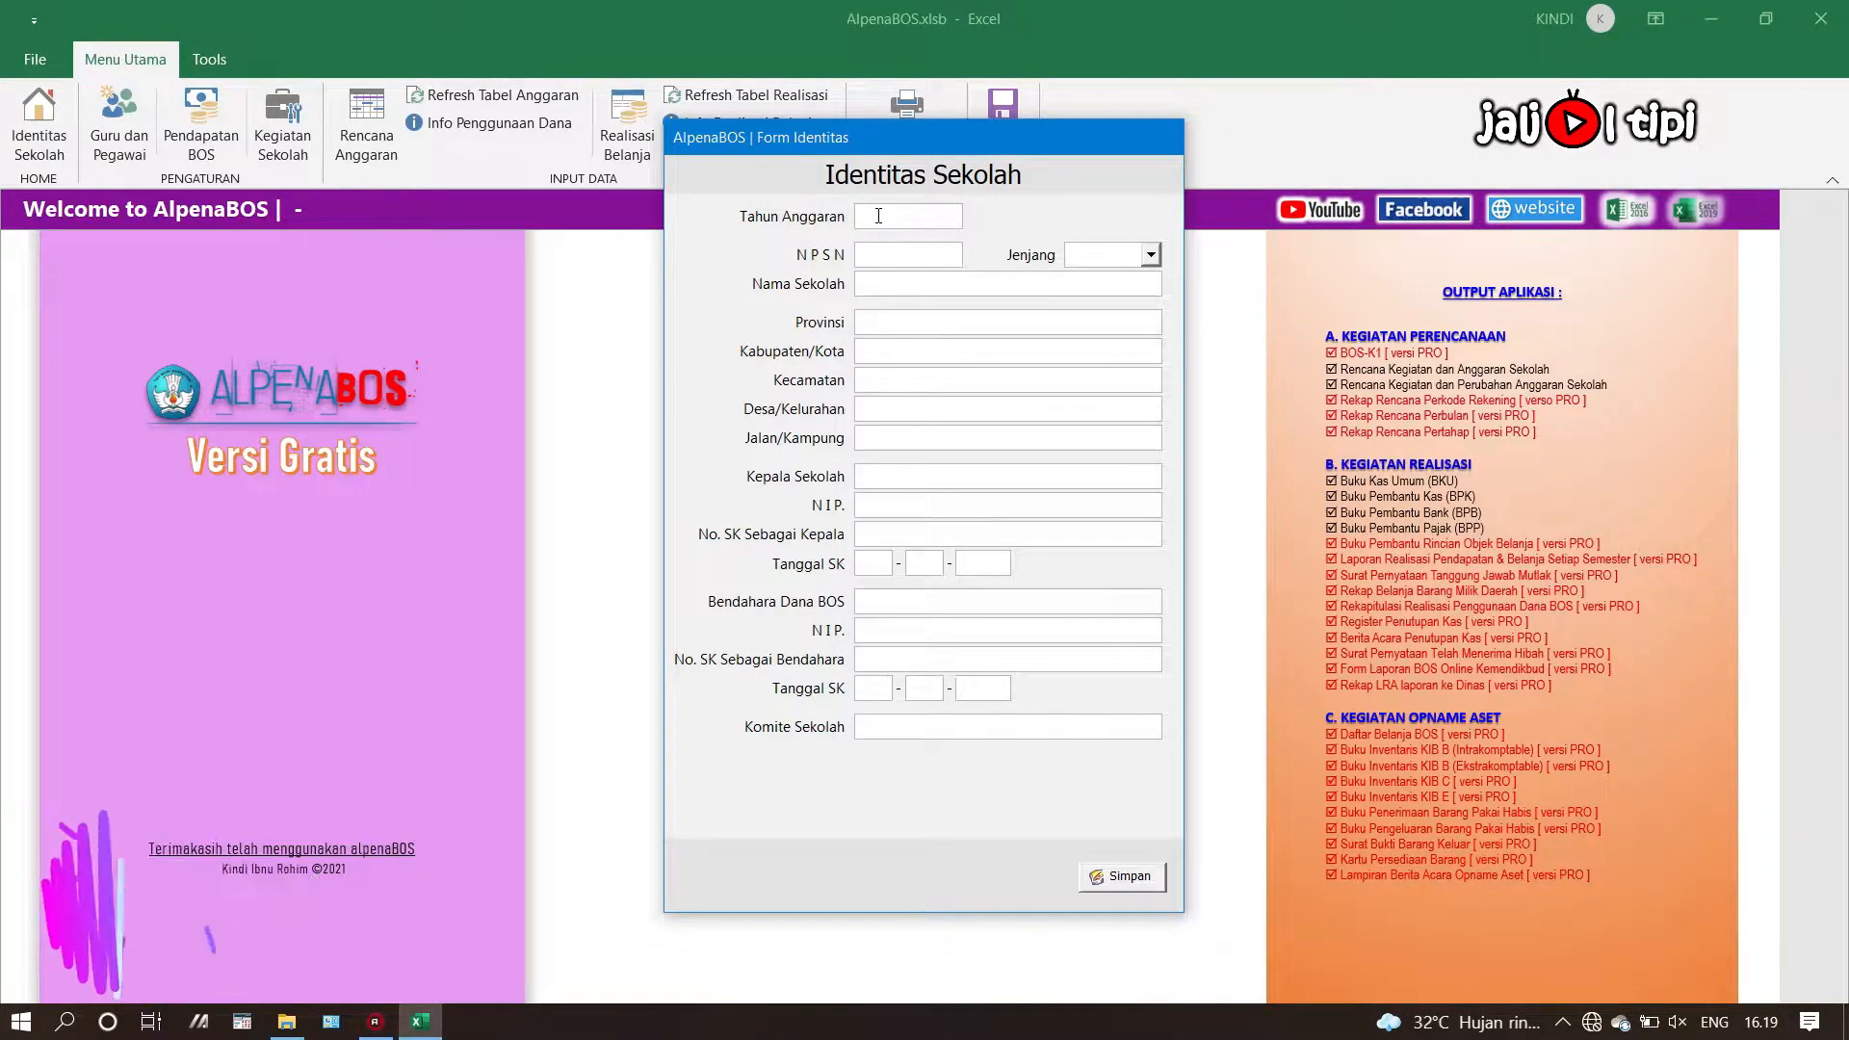
text(2021)
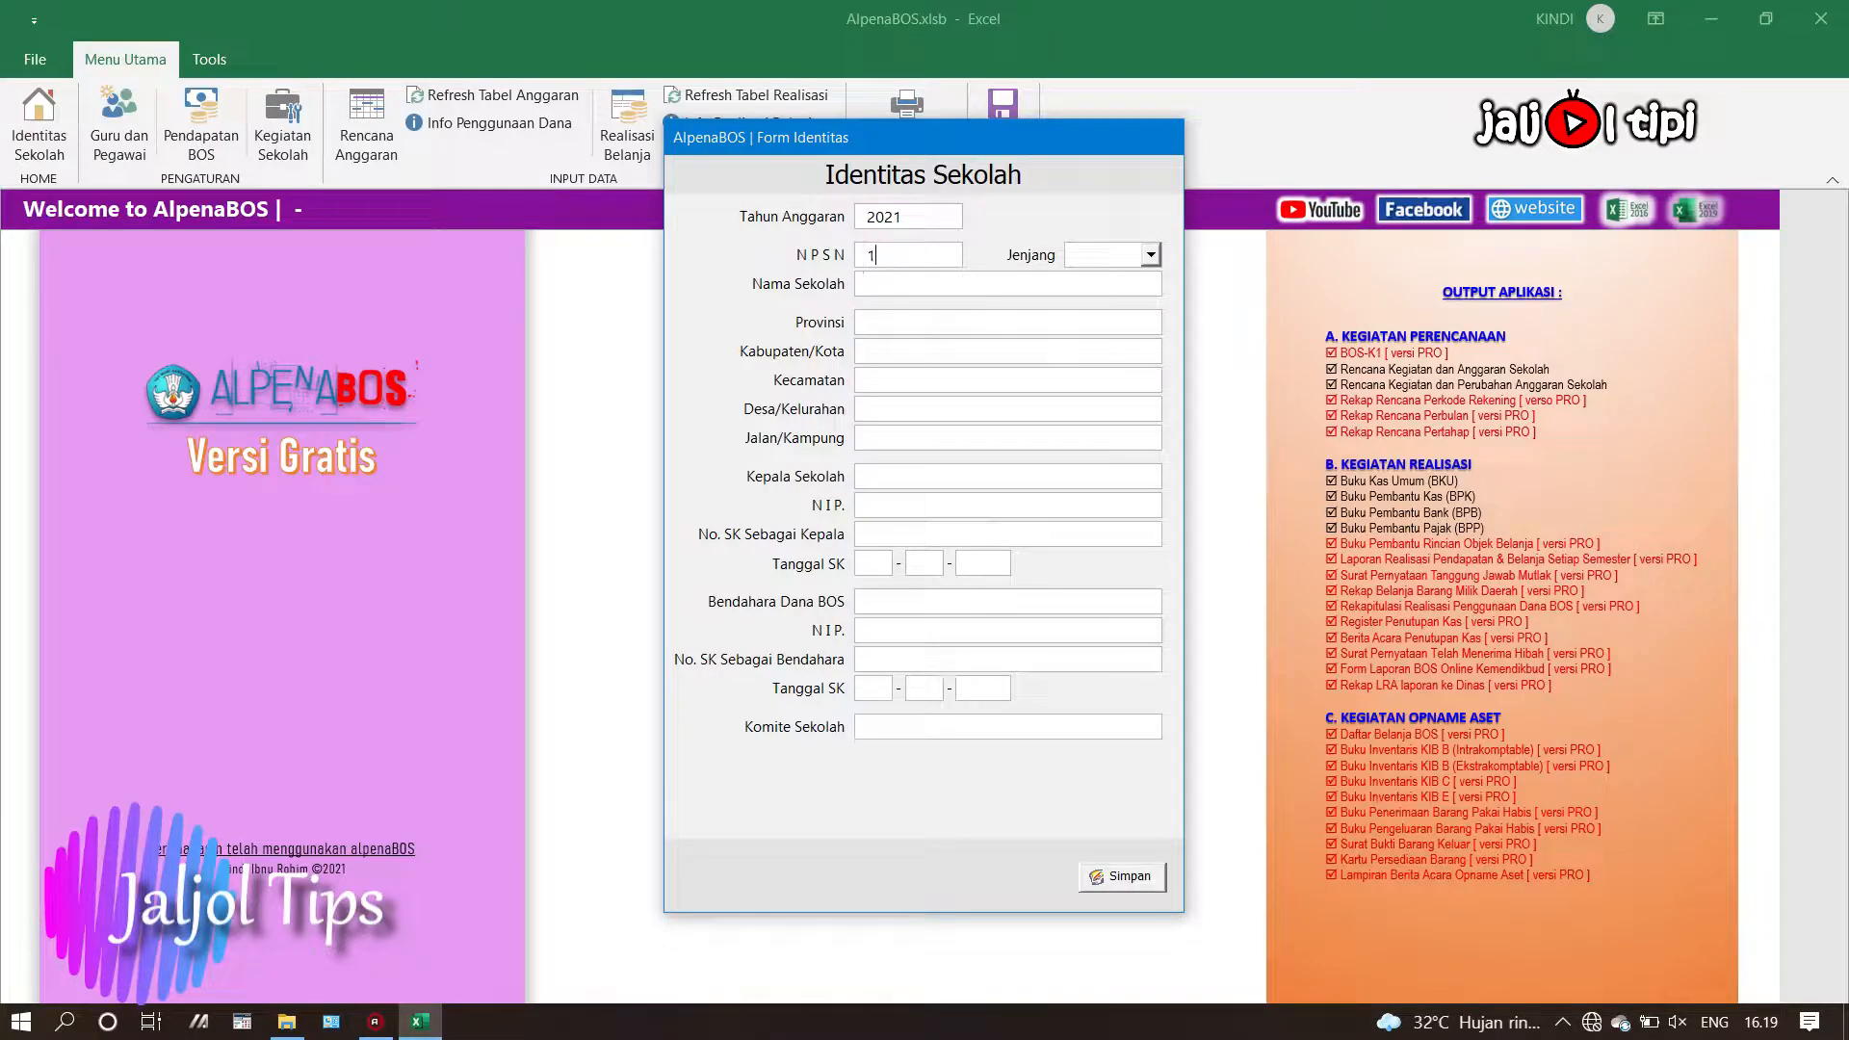
text(678)
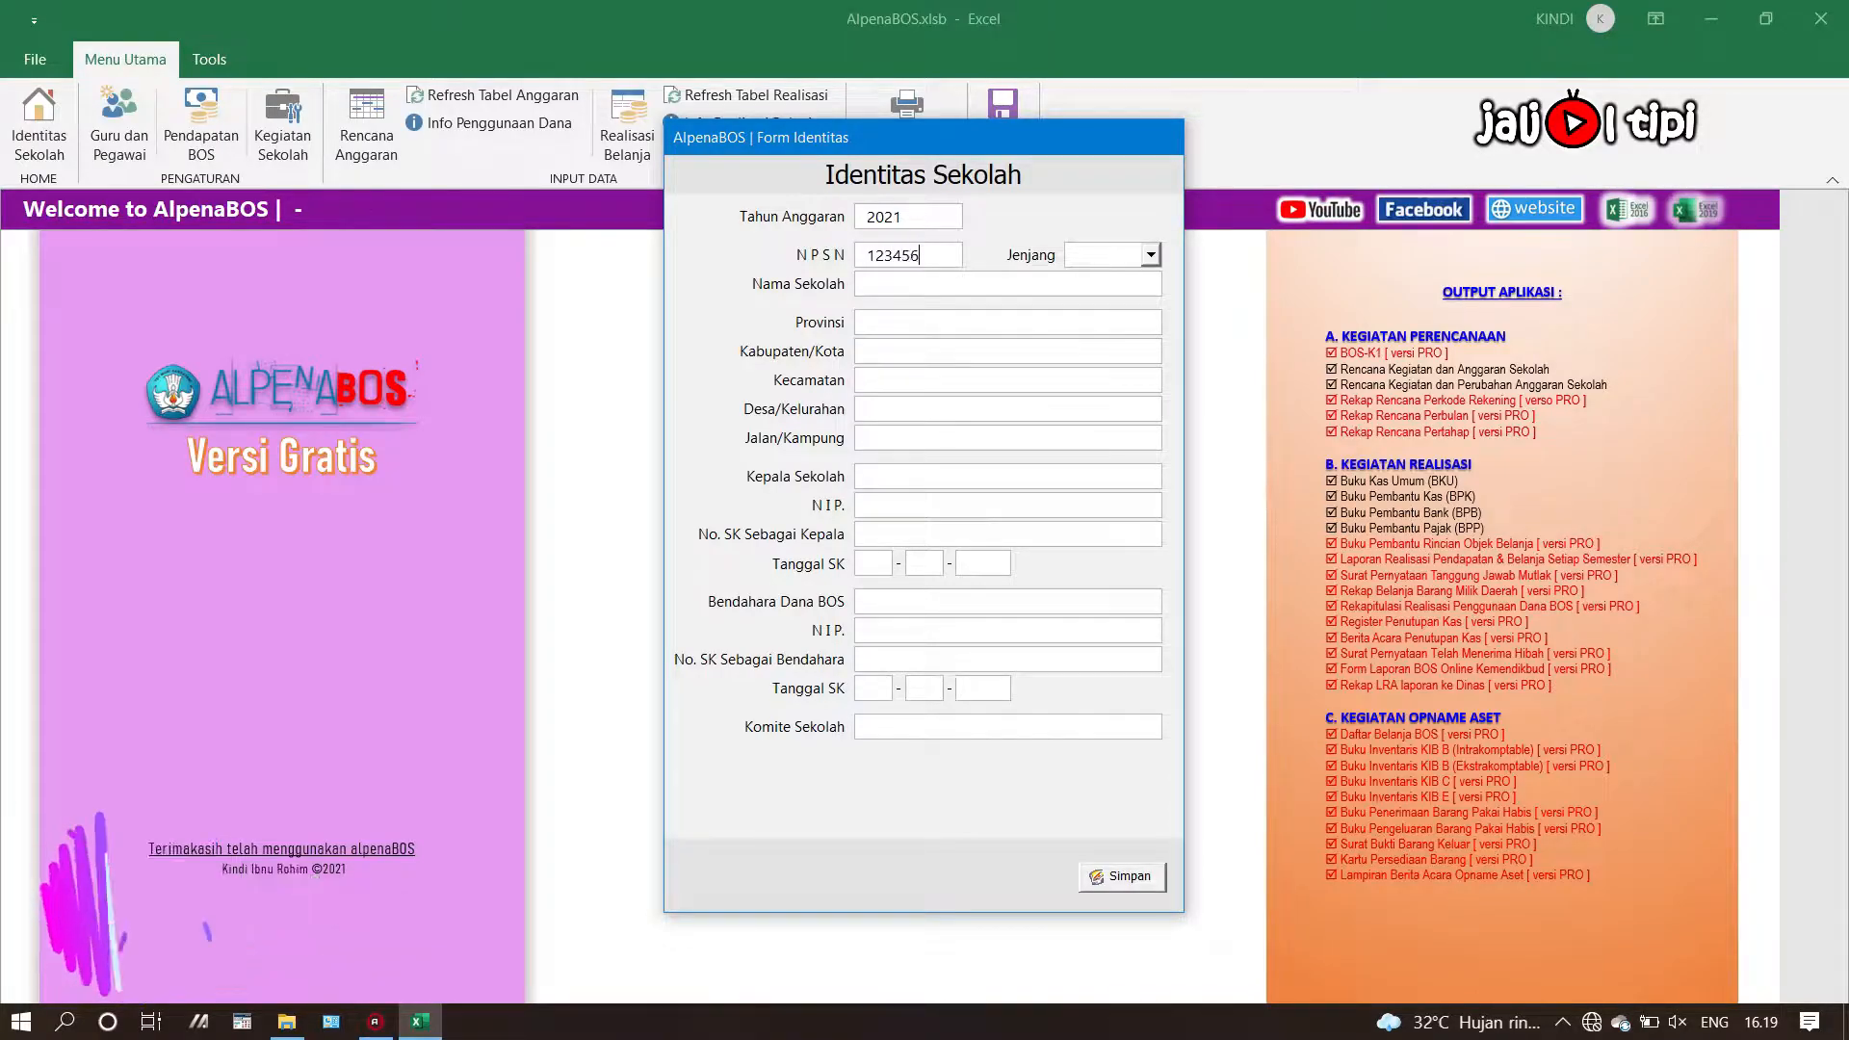
click(1149, 254)
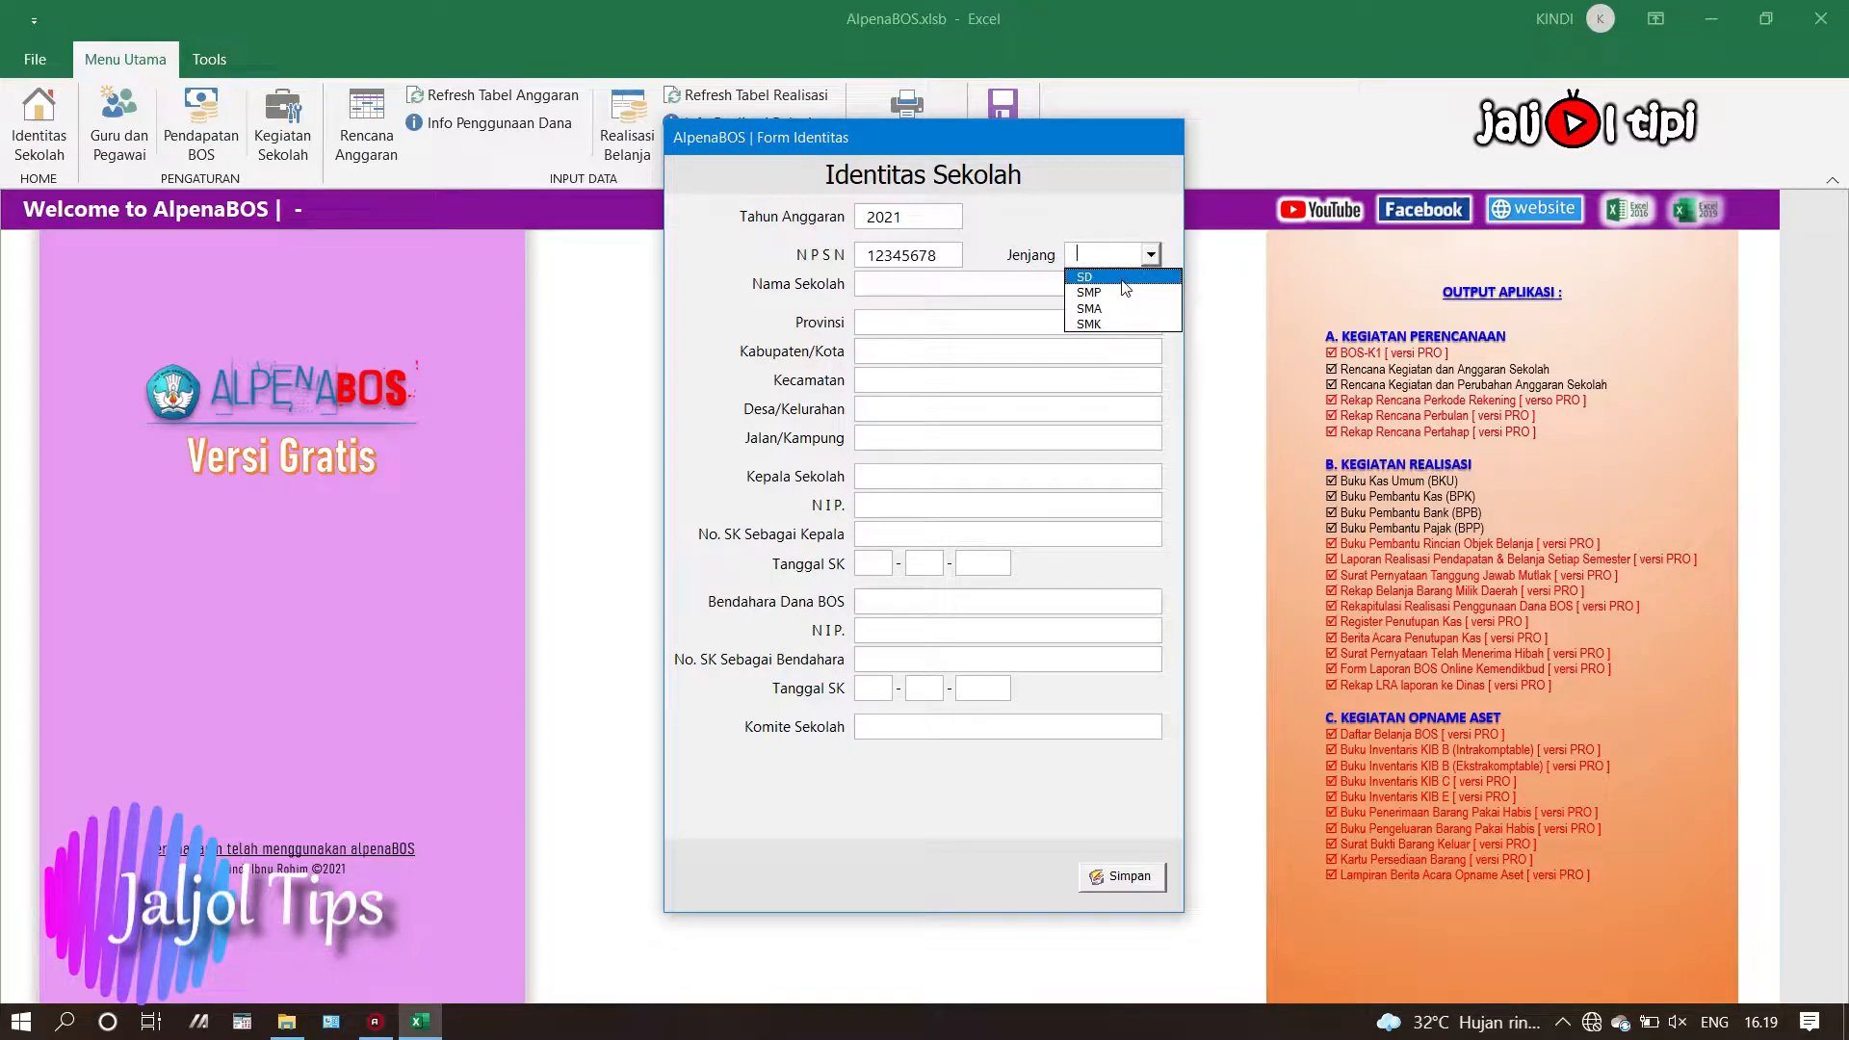
click(1123, 279)
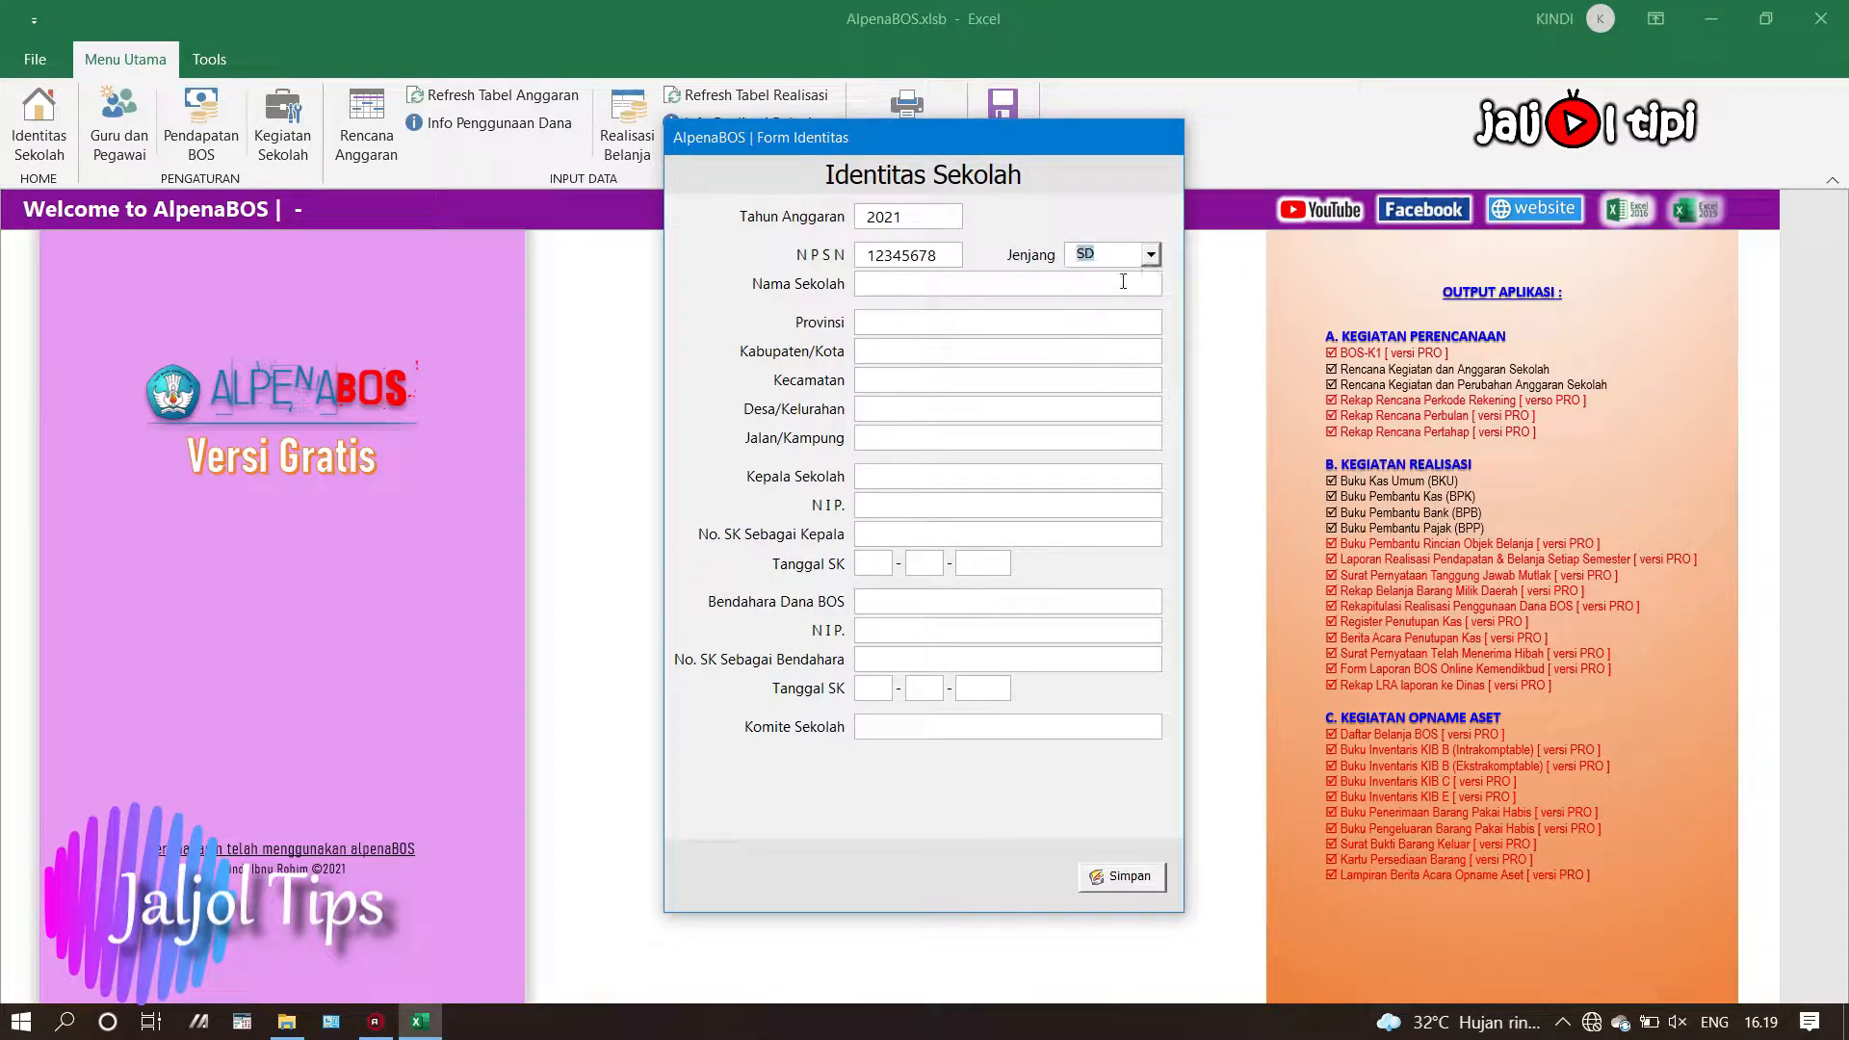
click(955, 285)
text(SDN SIMULASI)
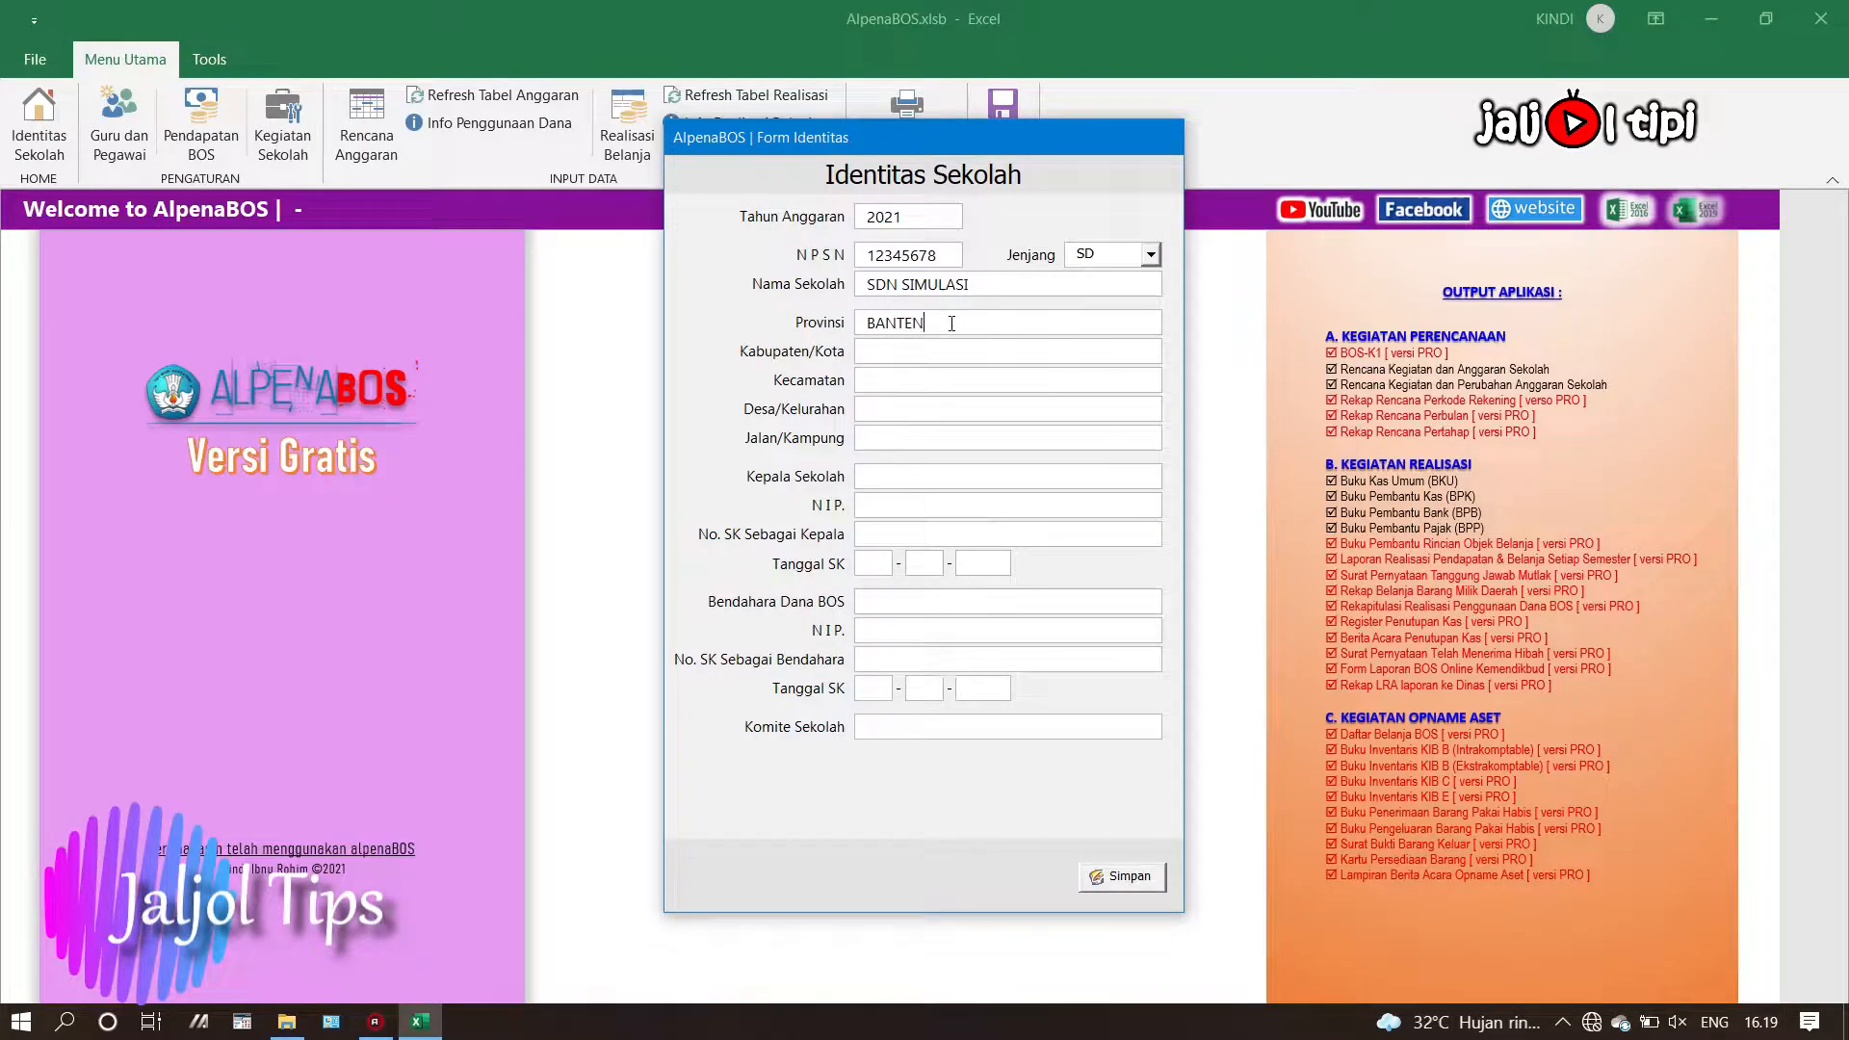
Fill in the school's regency, district, village and street address in the identity form.
text(PANDEGLANG)
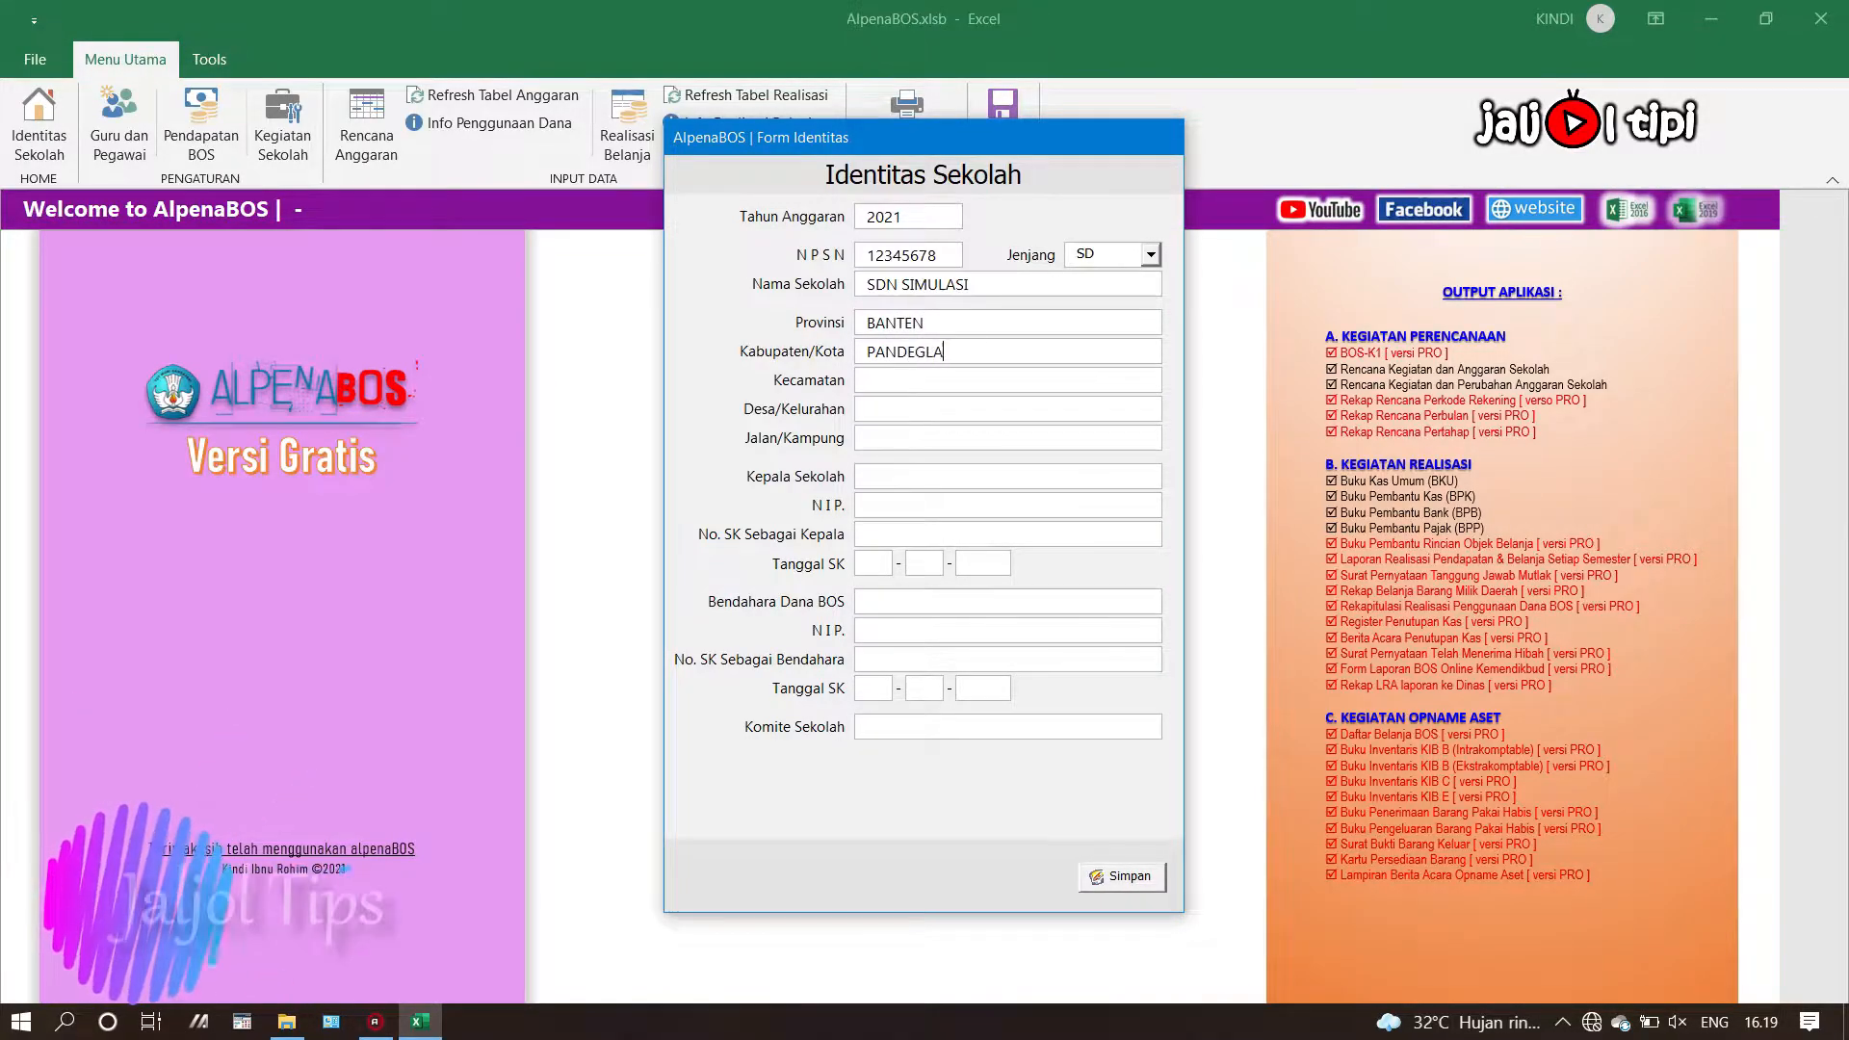
click(958, 384)
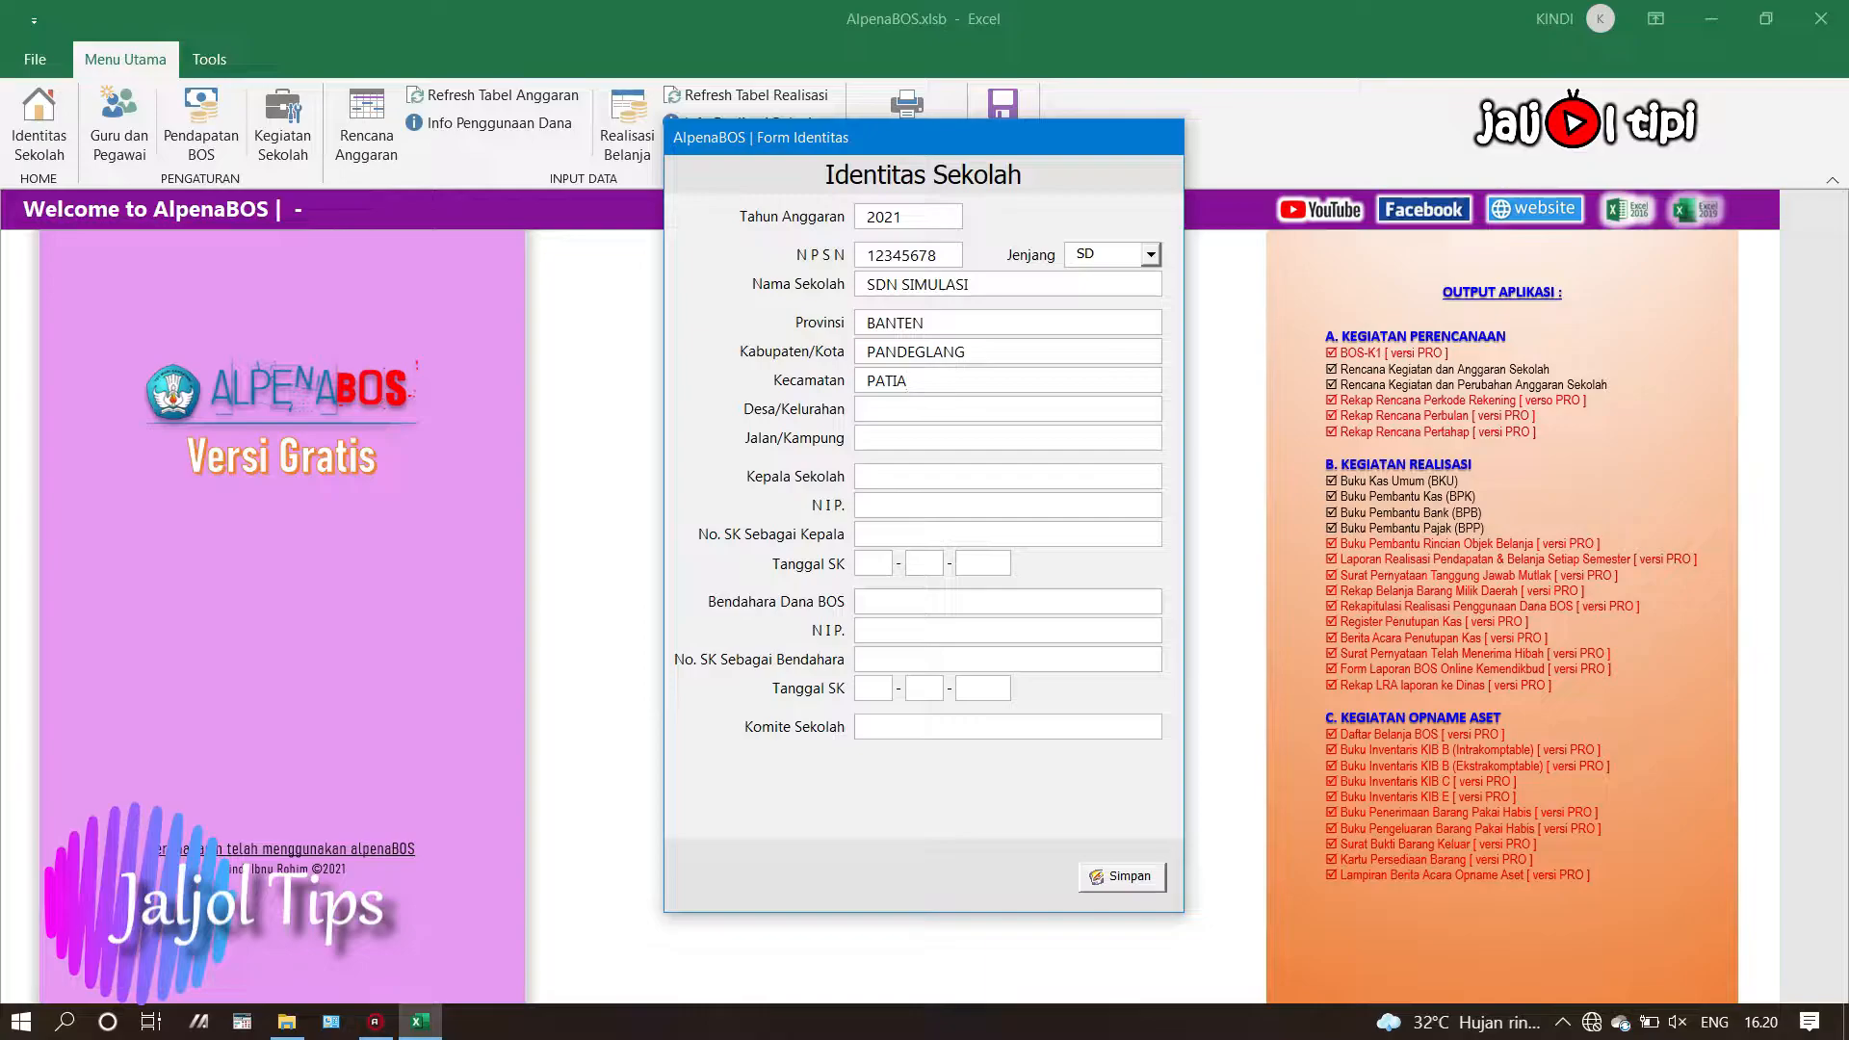
text(PATIA)
key(Tab)
text(KP. BUKIT UNGU)
key(Tab)
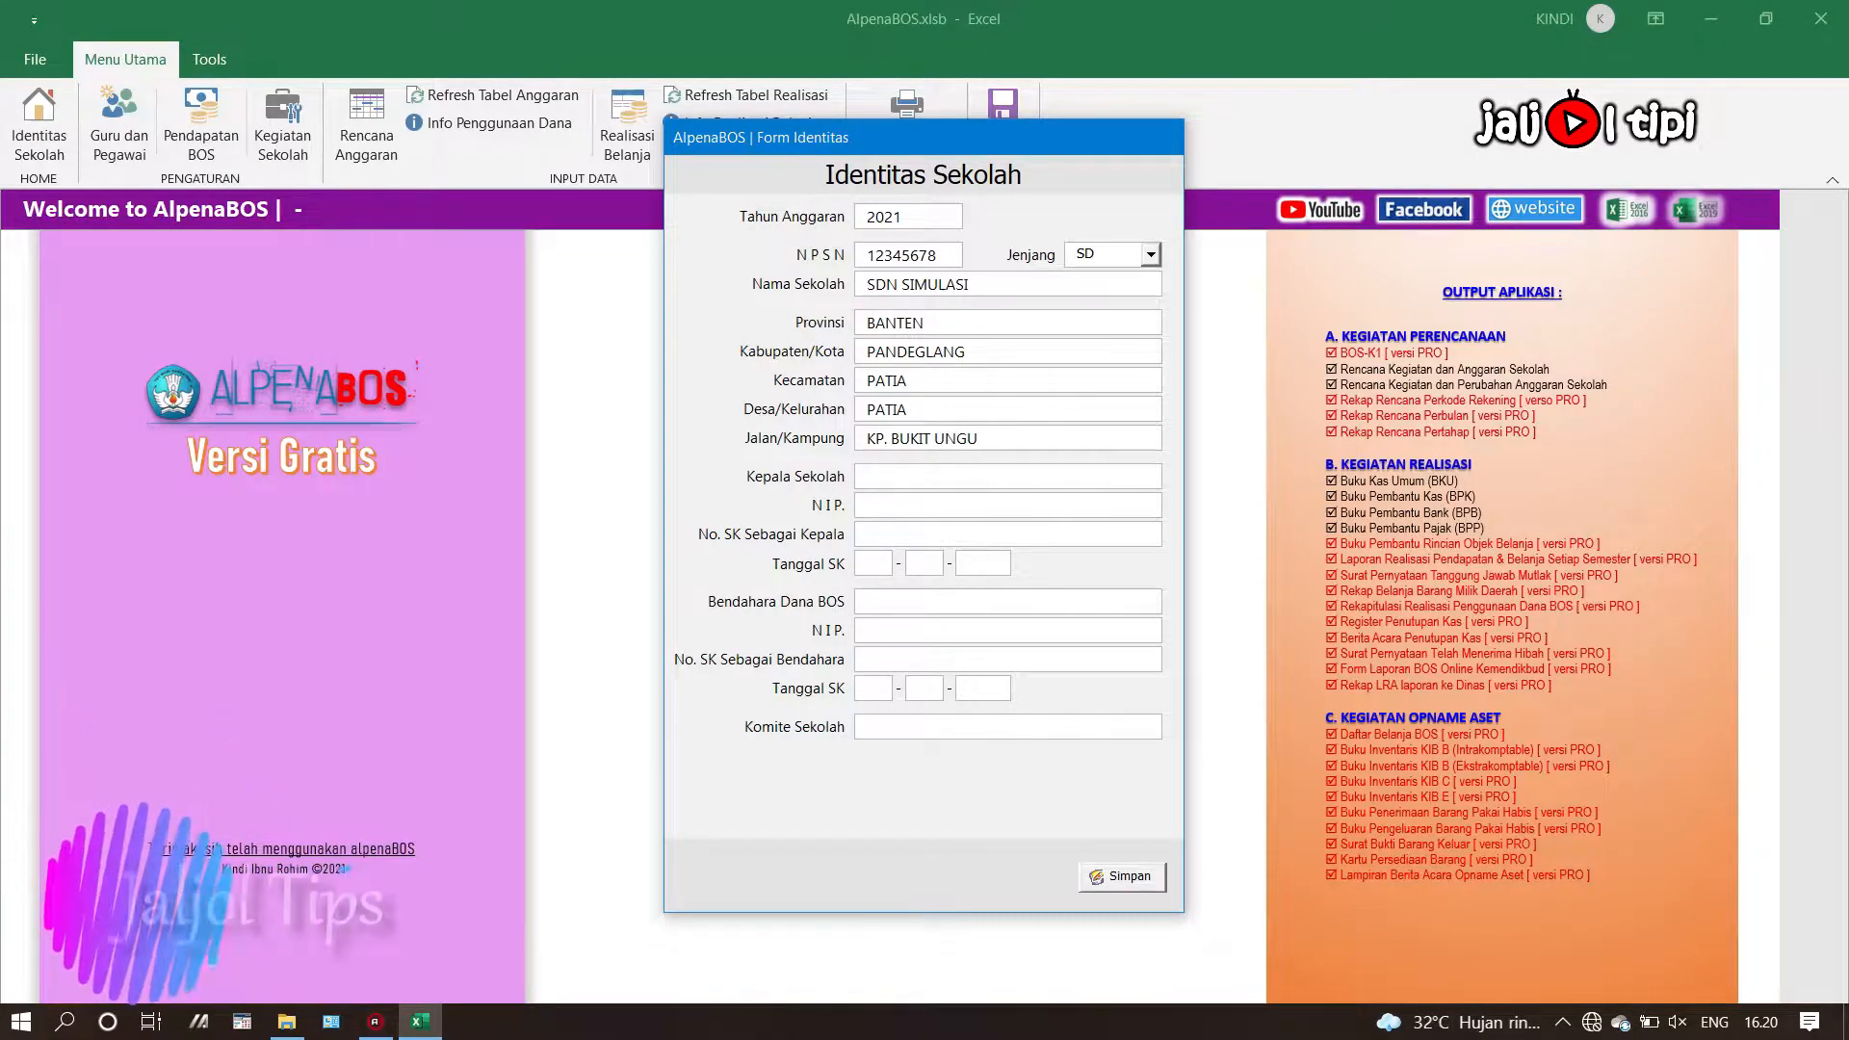
Enter the principal's name and NIP with a dash as the decree number, leaving the decree date blank.
text(ROHMINI)
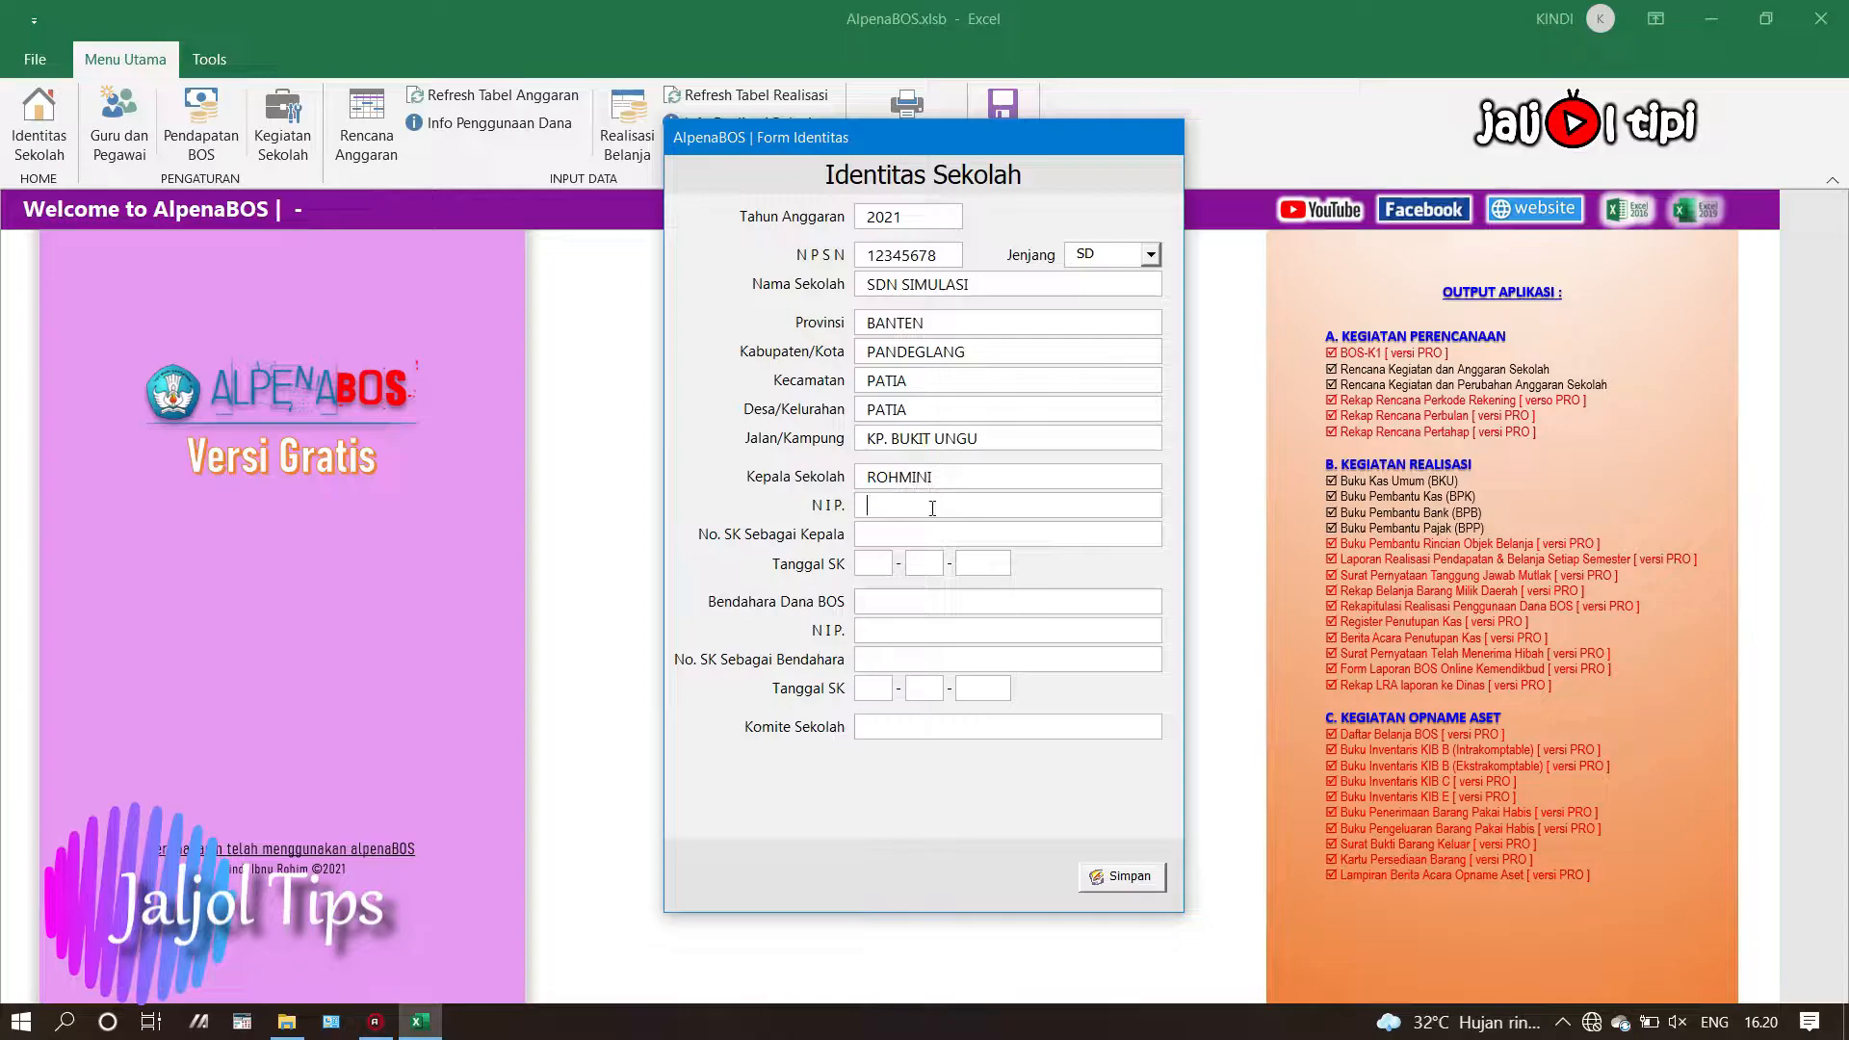
text(123456789)
click(925, 566)
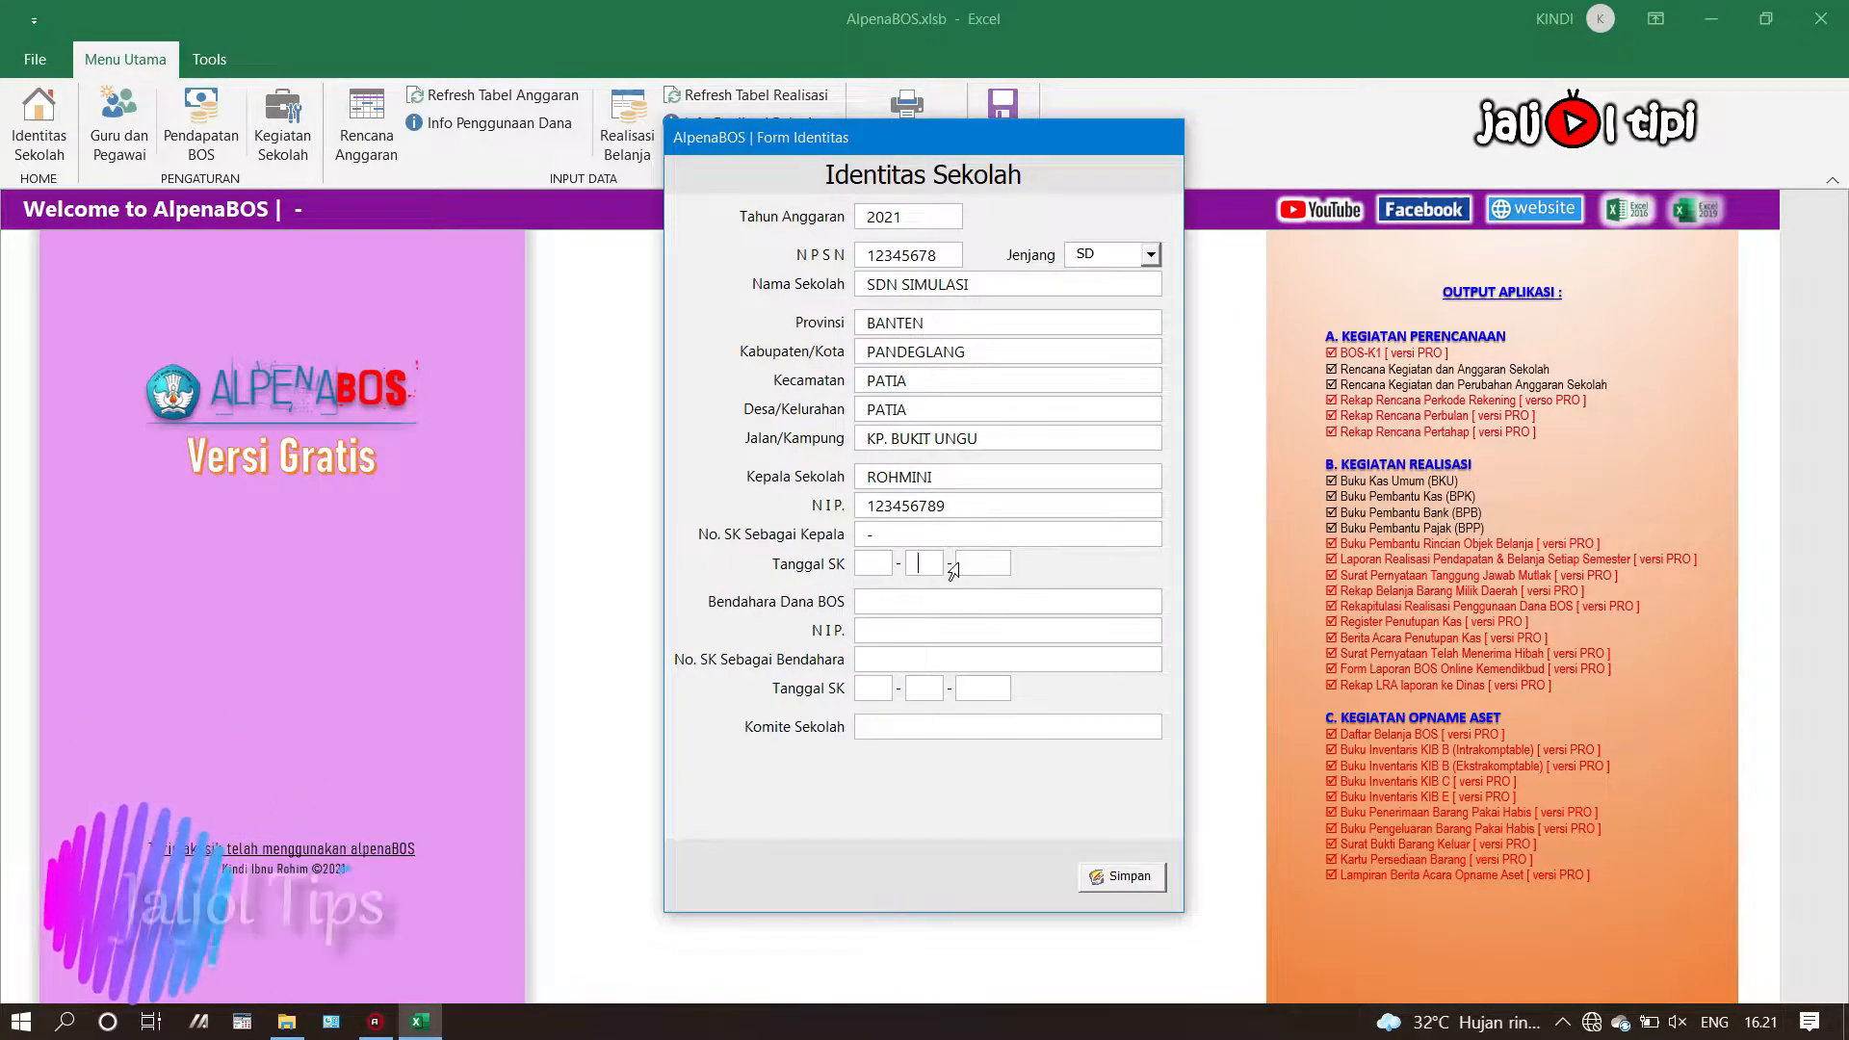
click(971, 569)
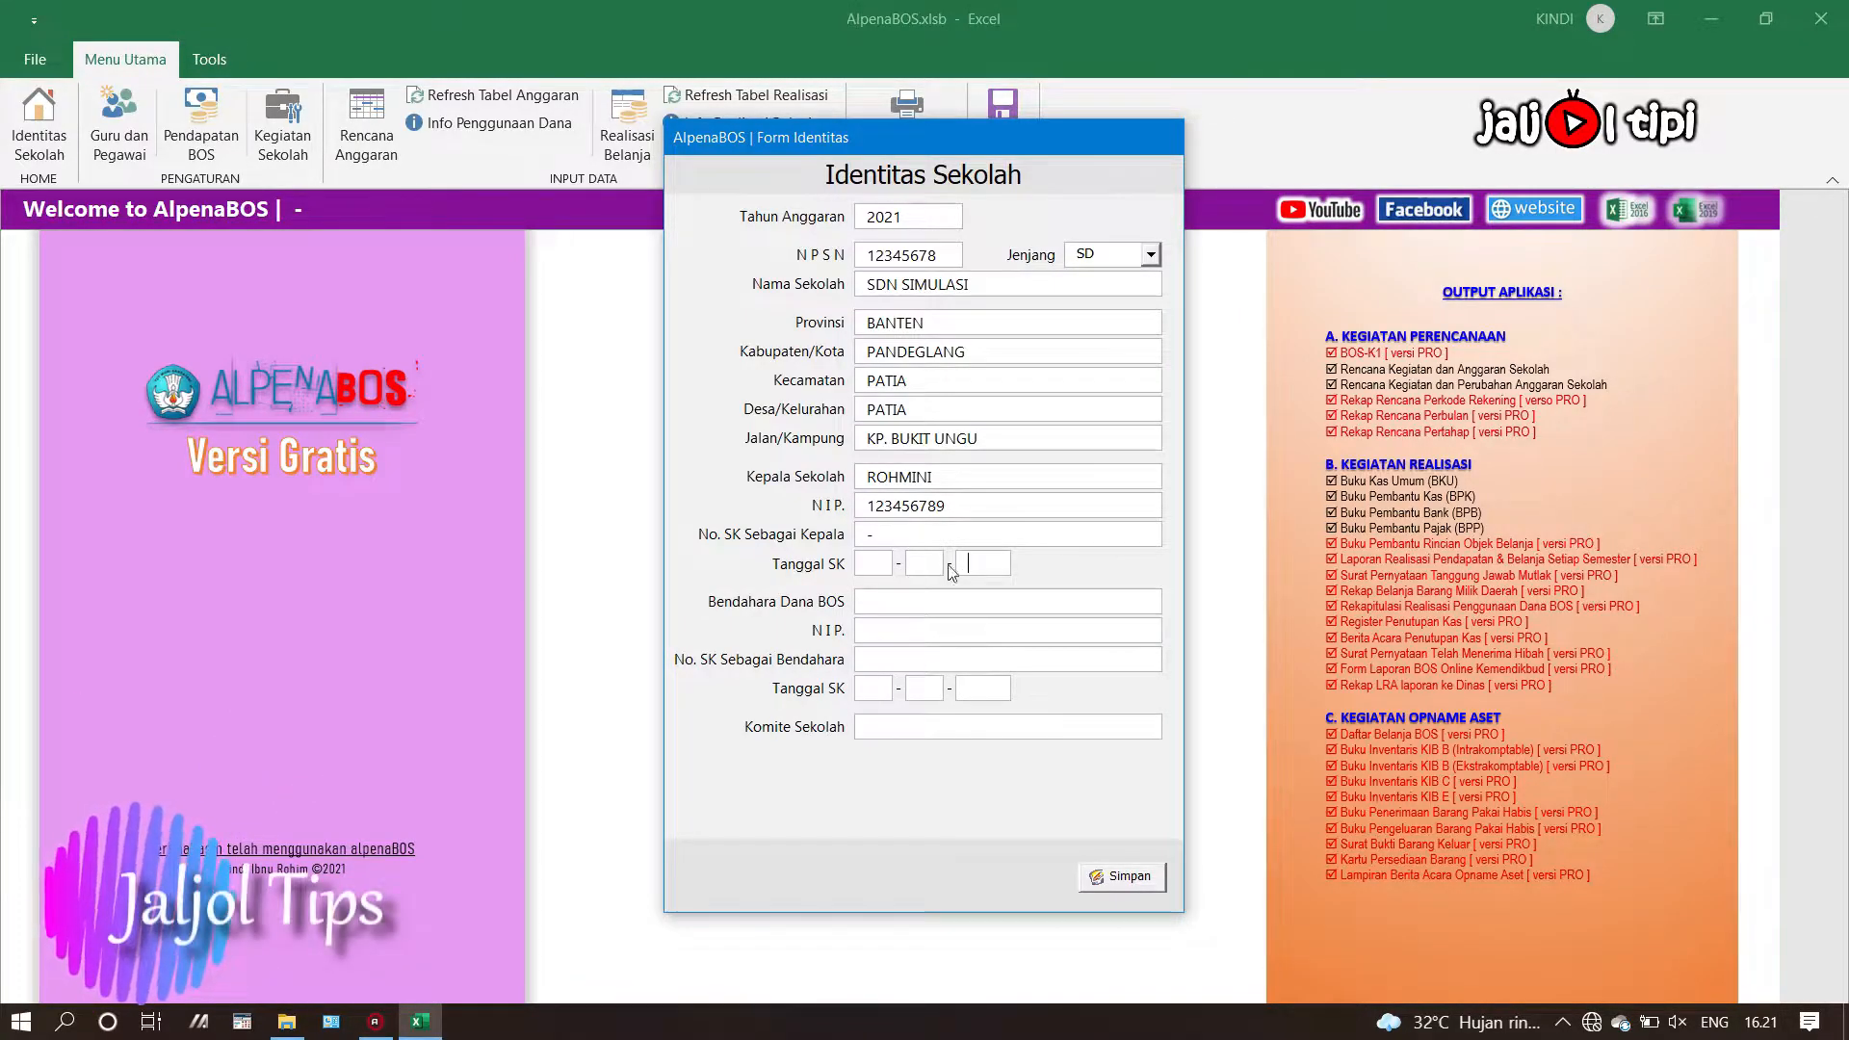
Enter the BOS fund treasurer's name and NIP, and save the school identity data.
click(876, 604)
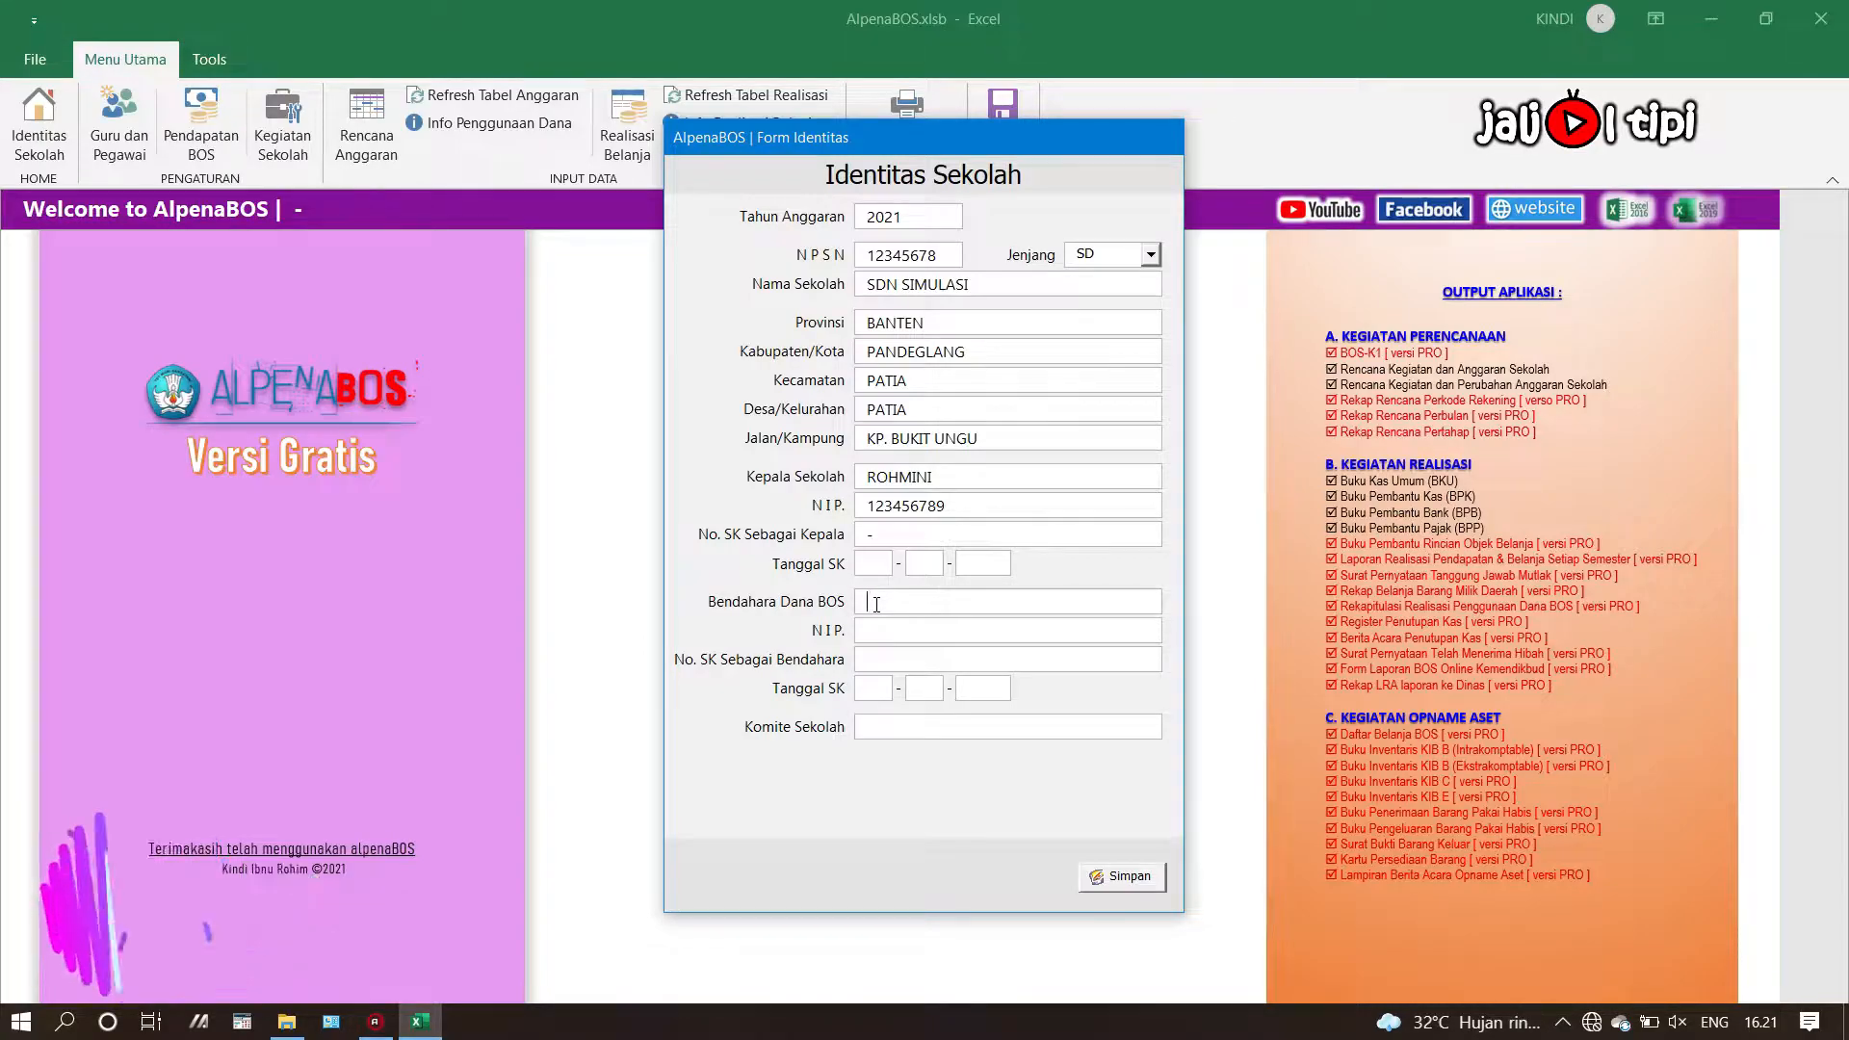
text(WISASTRO)
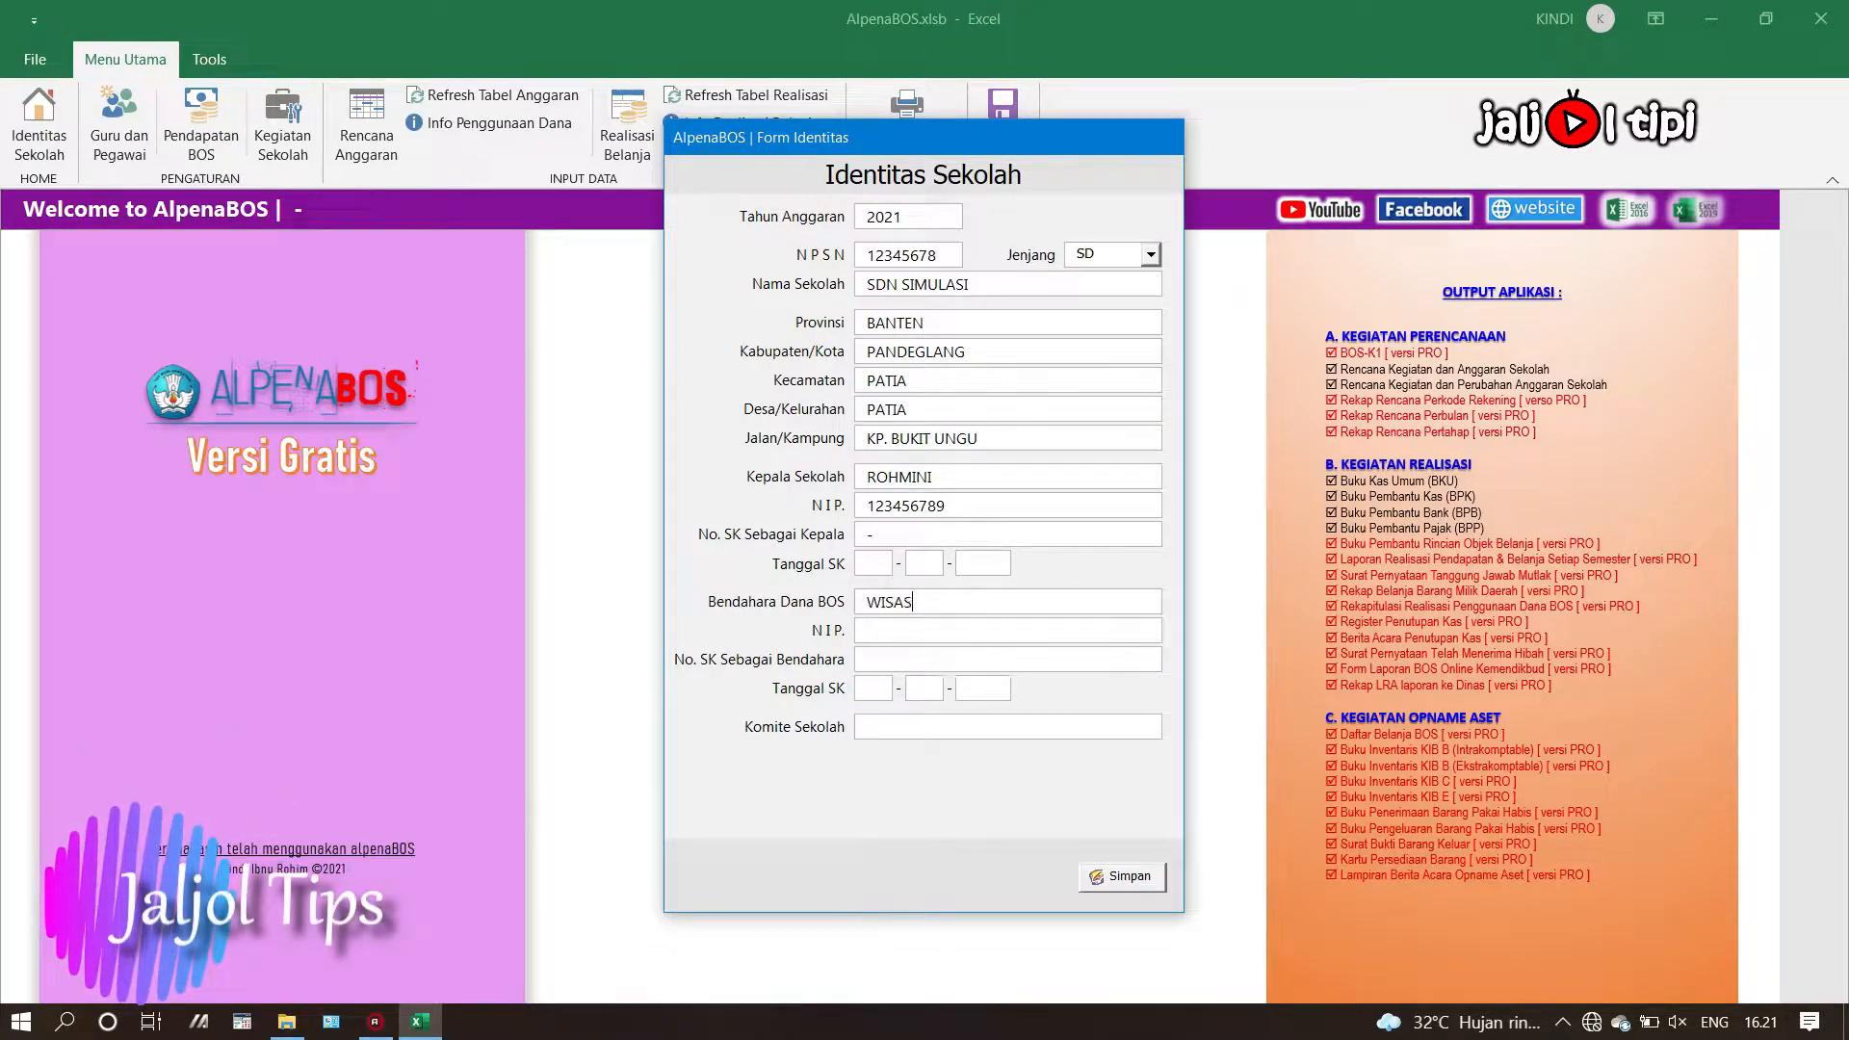
click(875, 632)
text(123456789)
click(1134, 882)
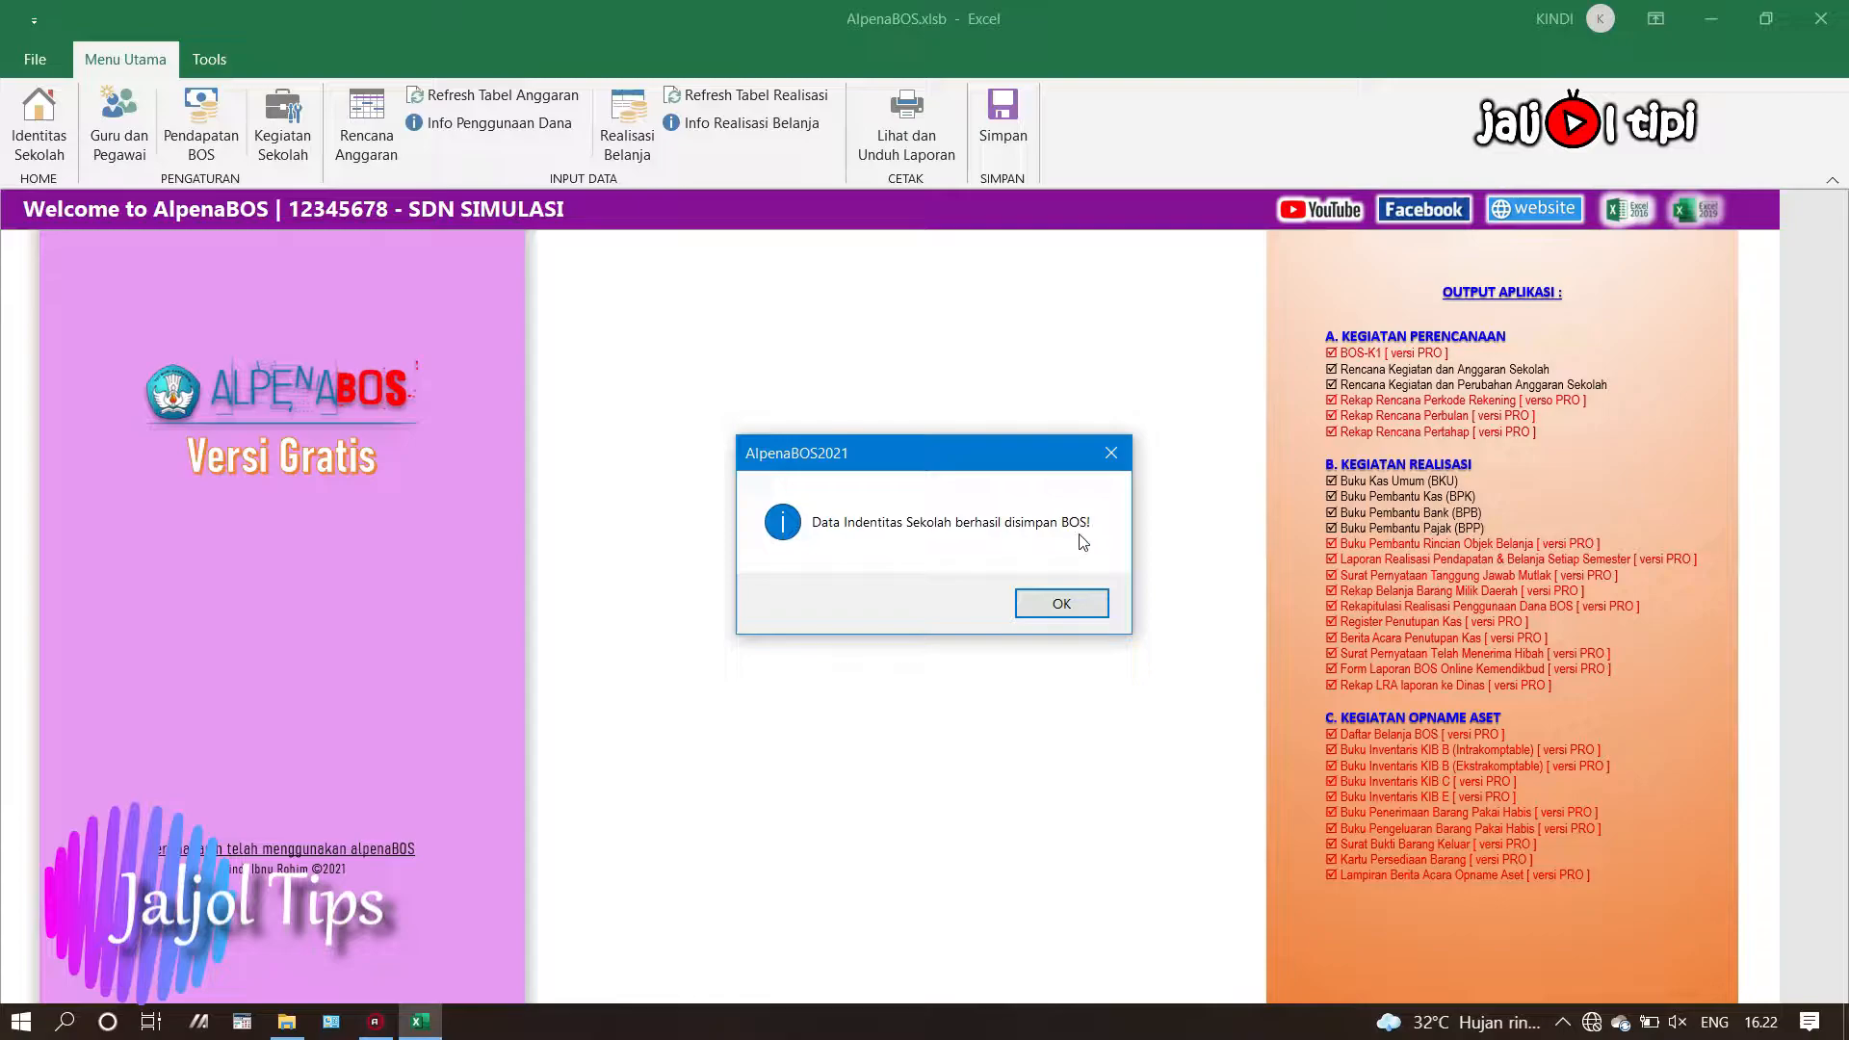
click(1056, 606)
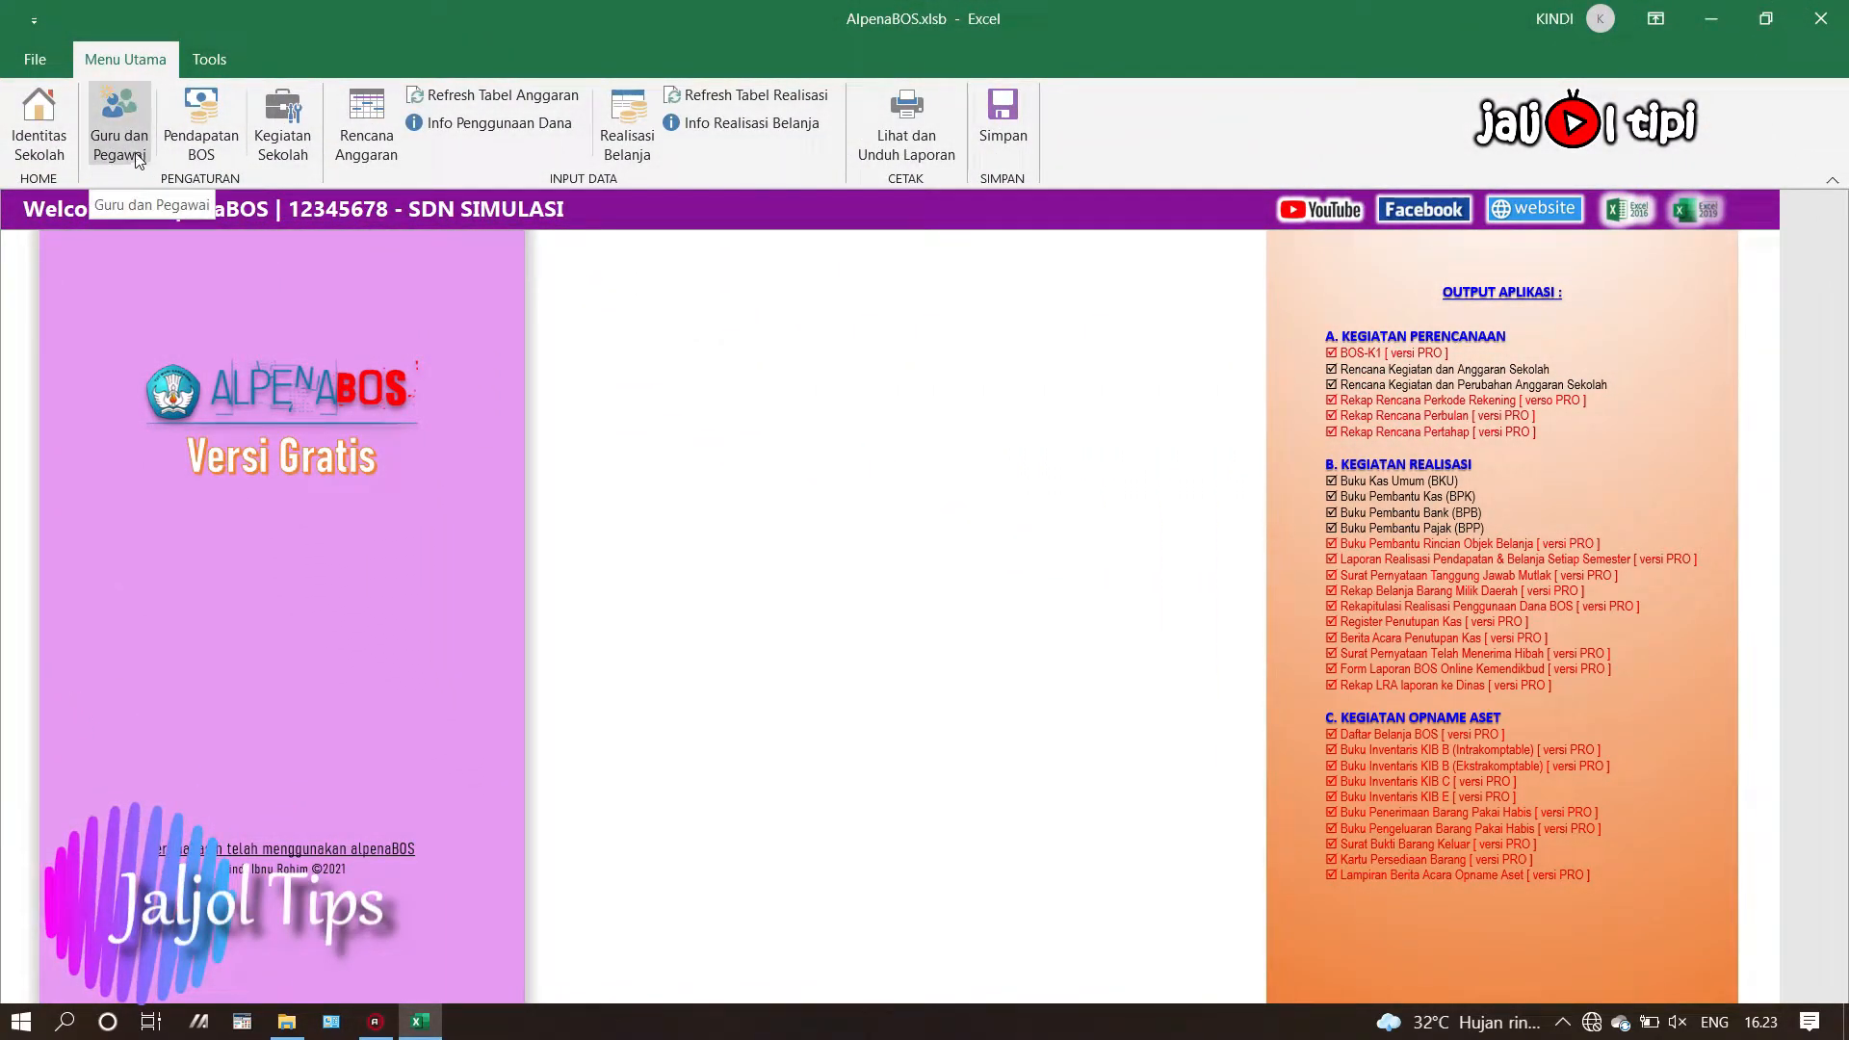
View the Guru dan Pegawai list, and open the Pendapatan BOS page to look through its sections.
click(120, 131)
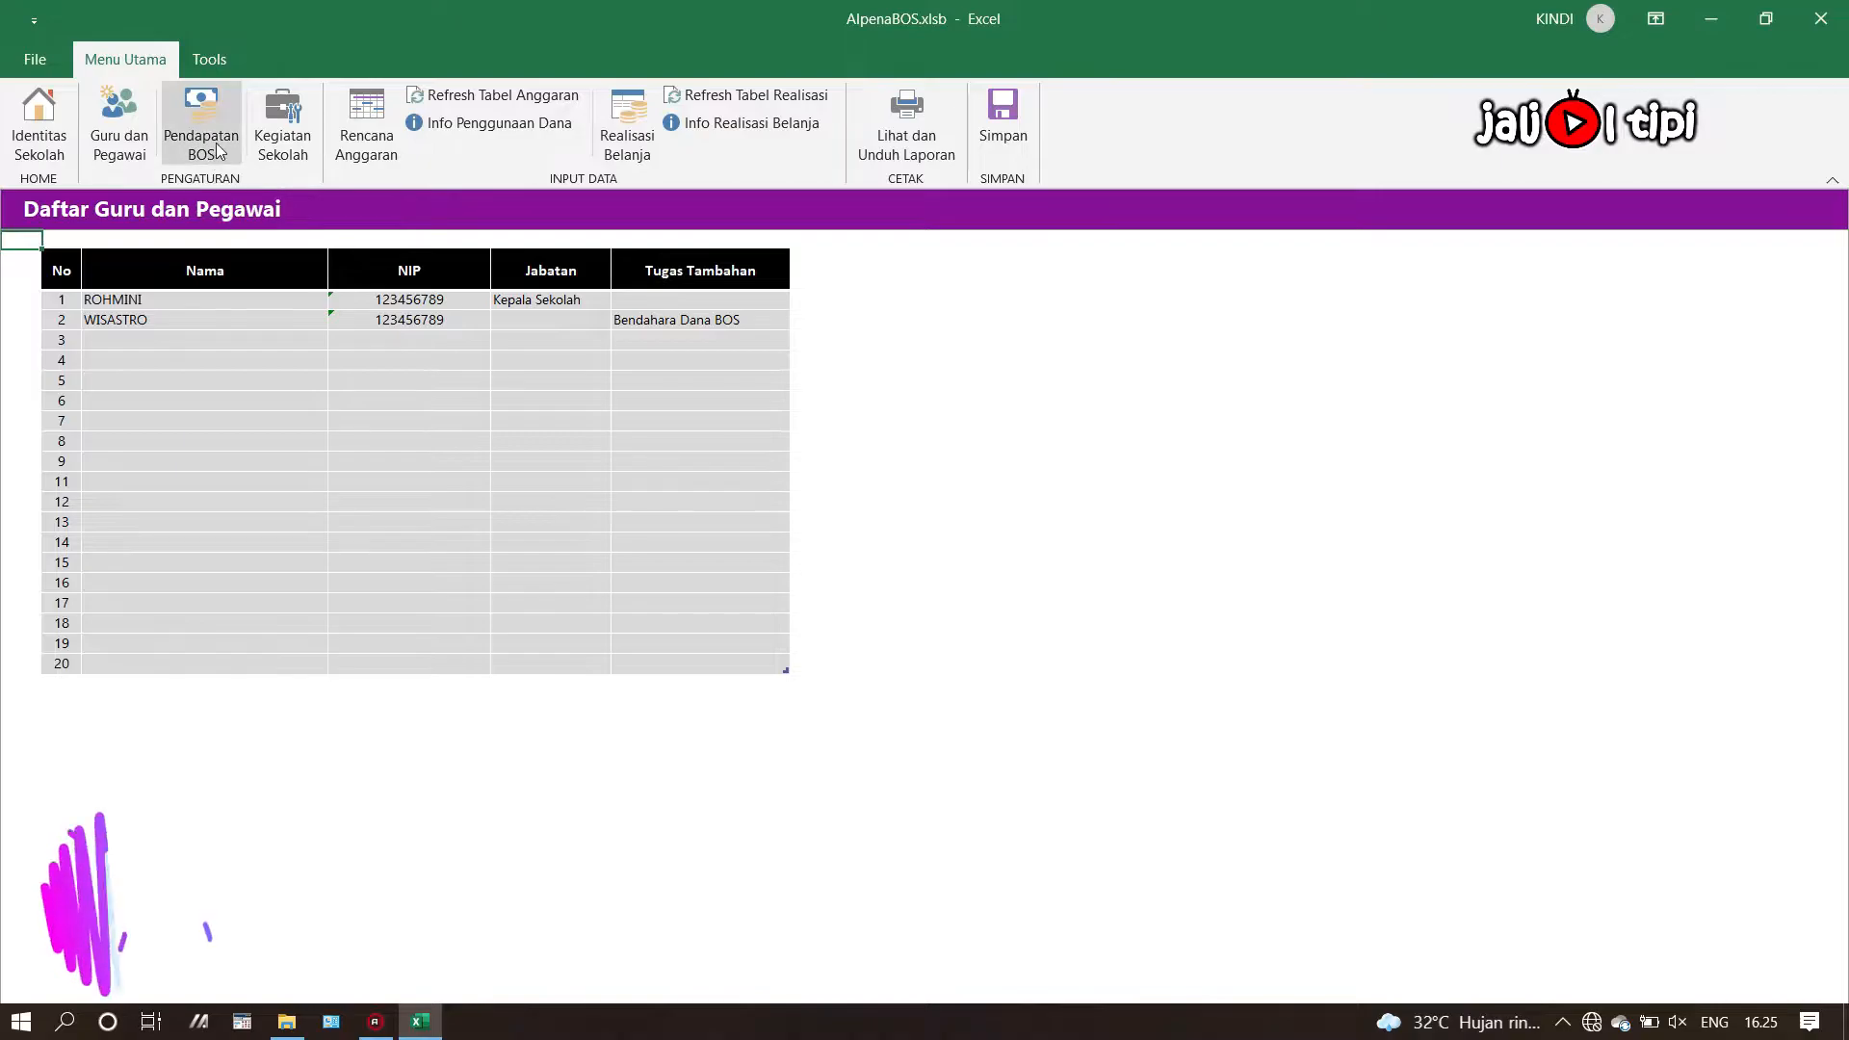
click(222, 142)
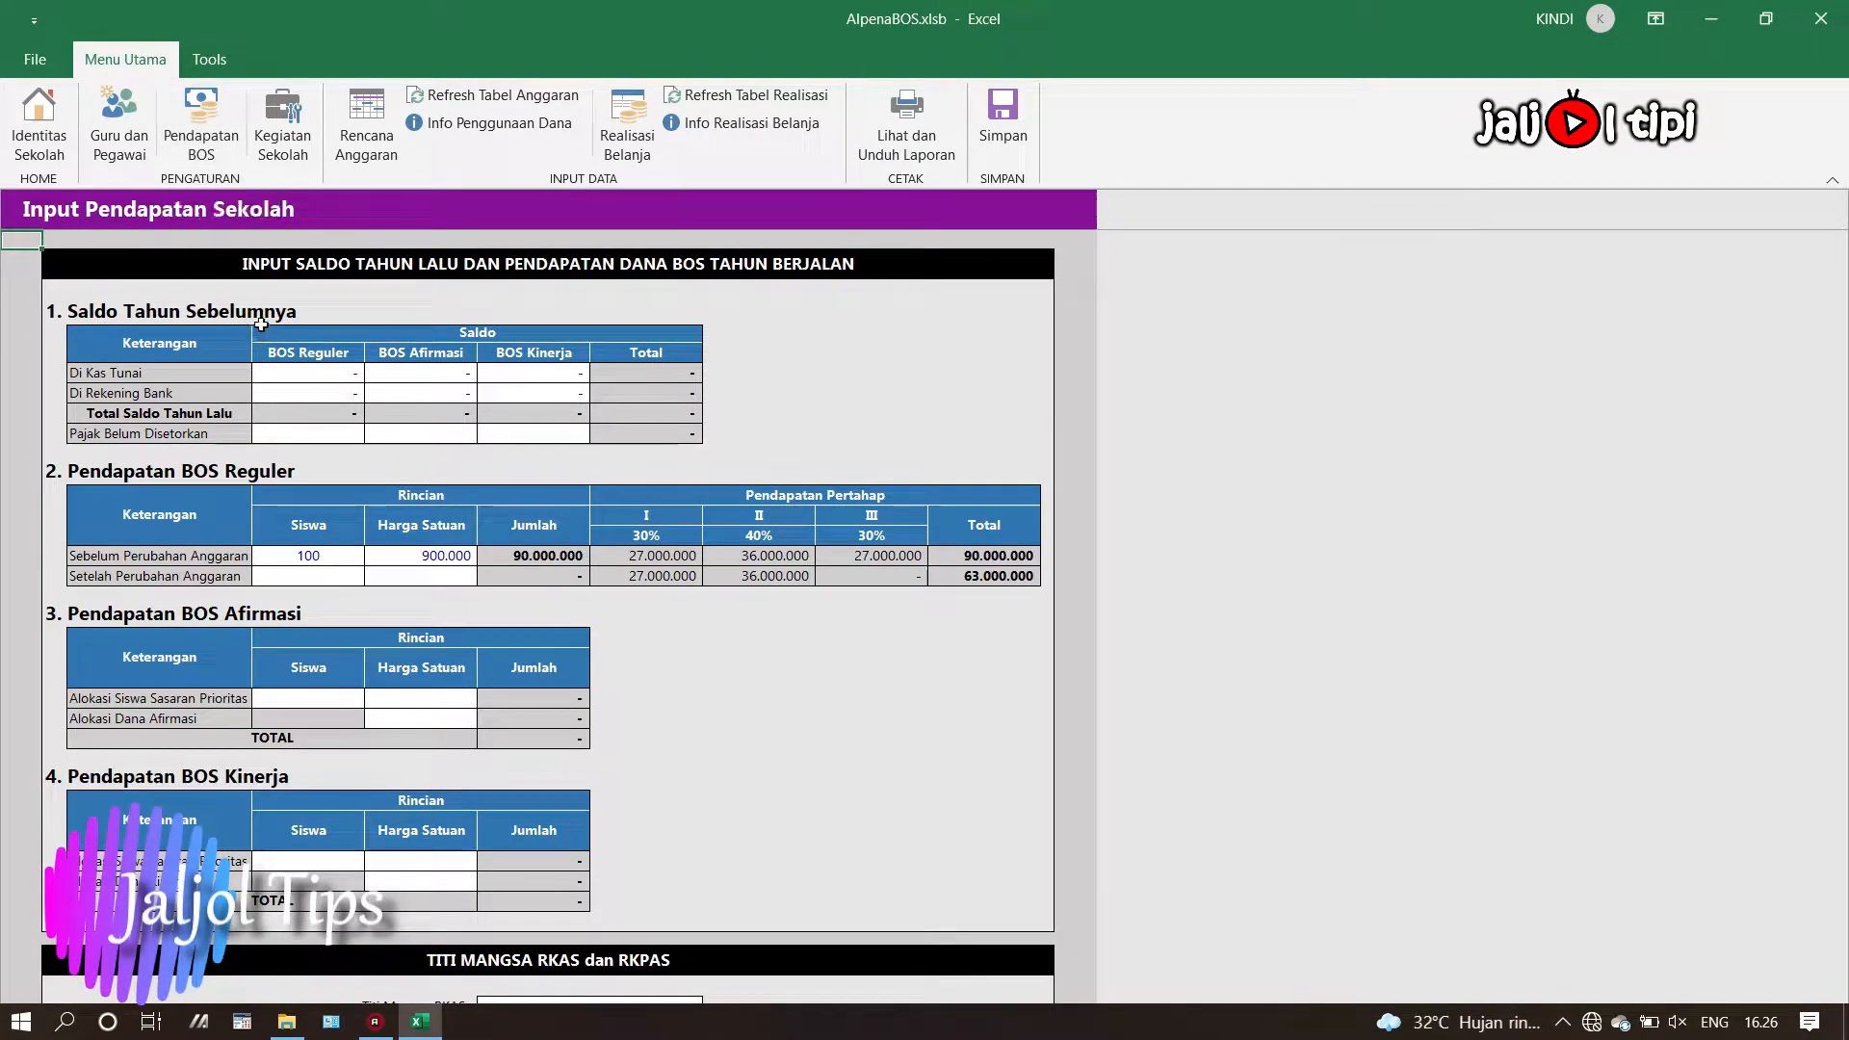
scroll(366, 578, down, 6)
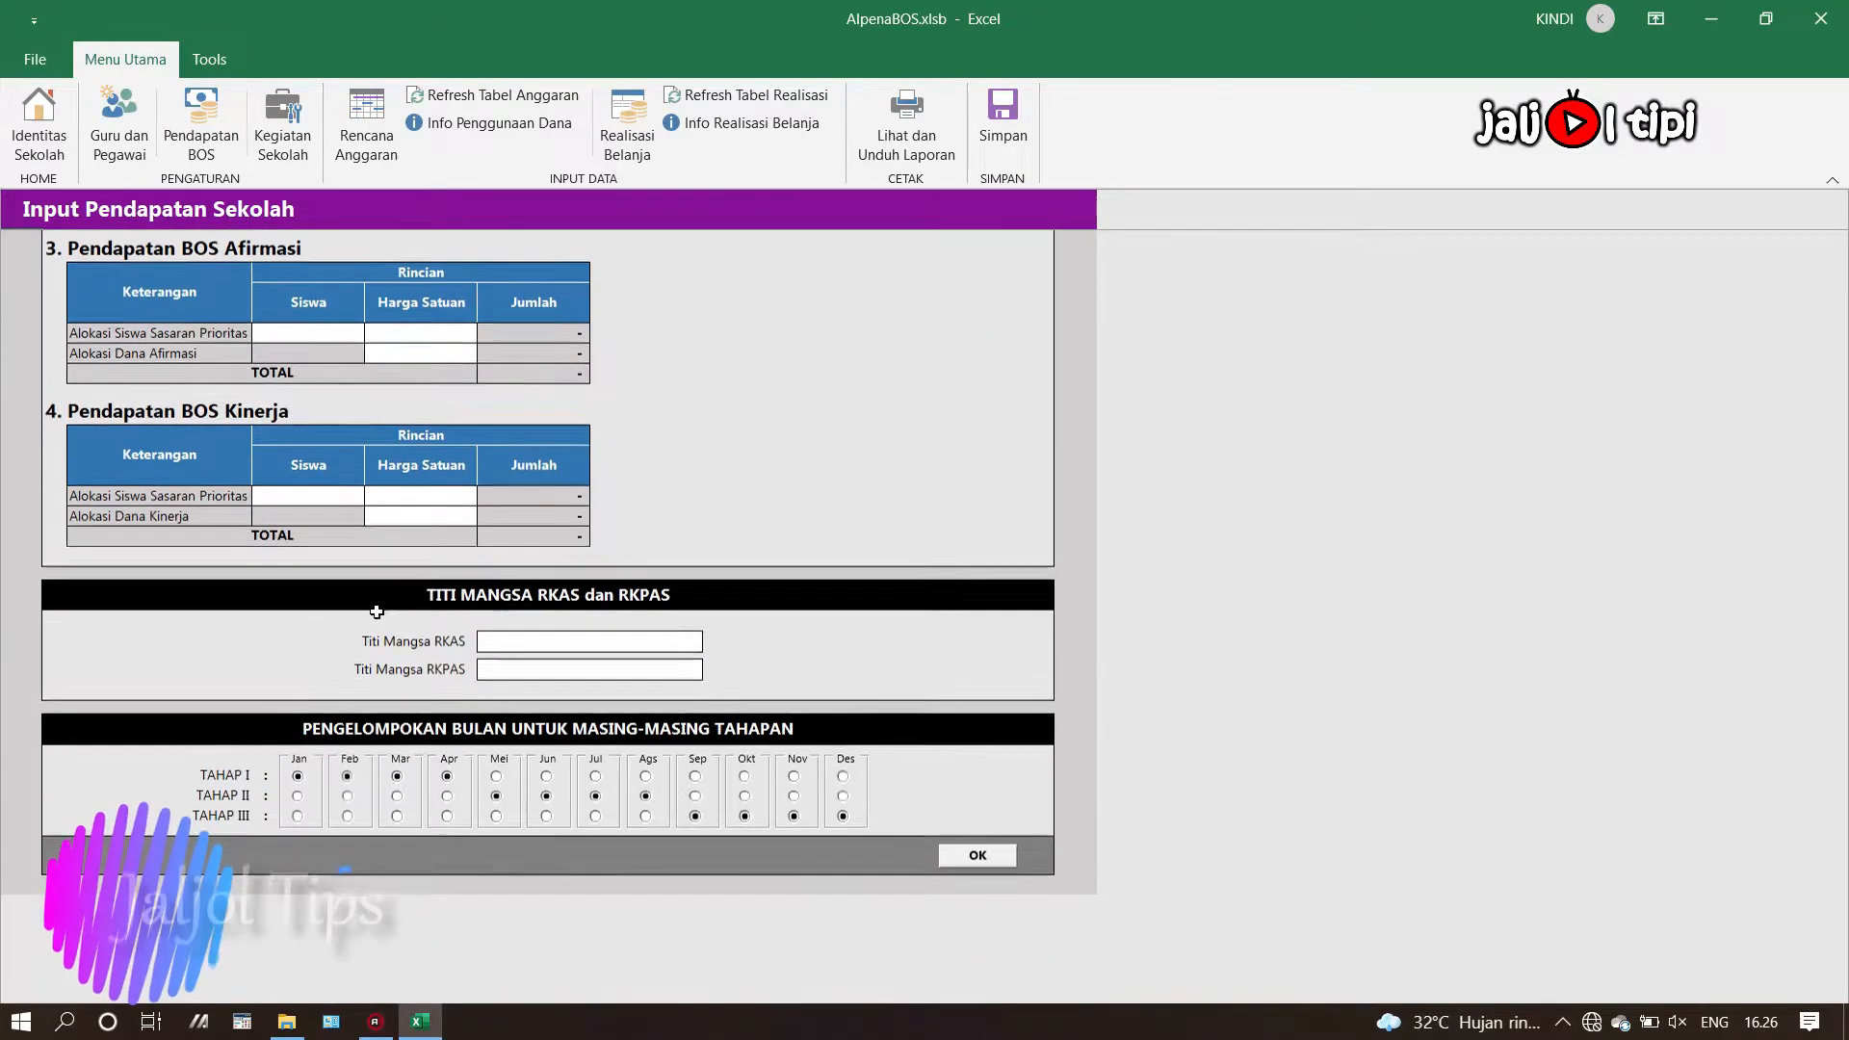
scroll(413, 652, up, 4)
scroll(413, 652, up, 2)
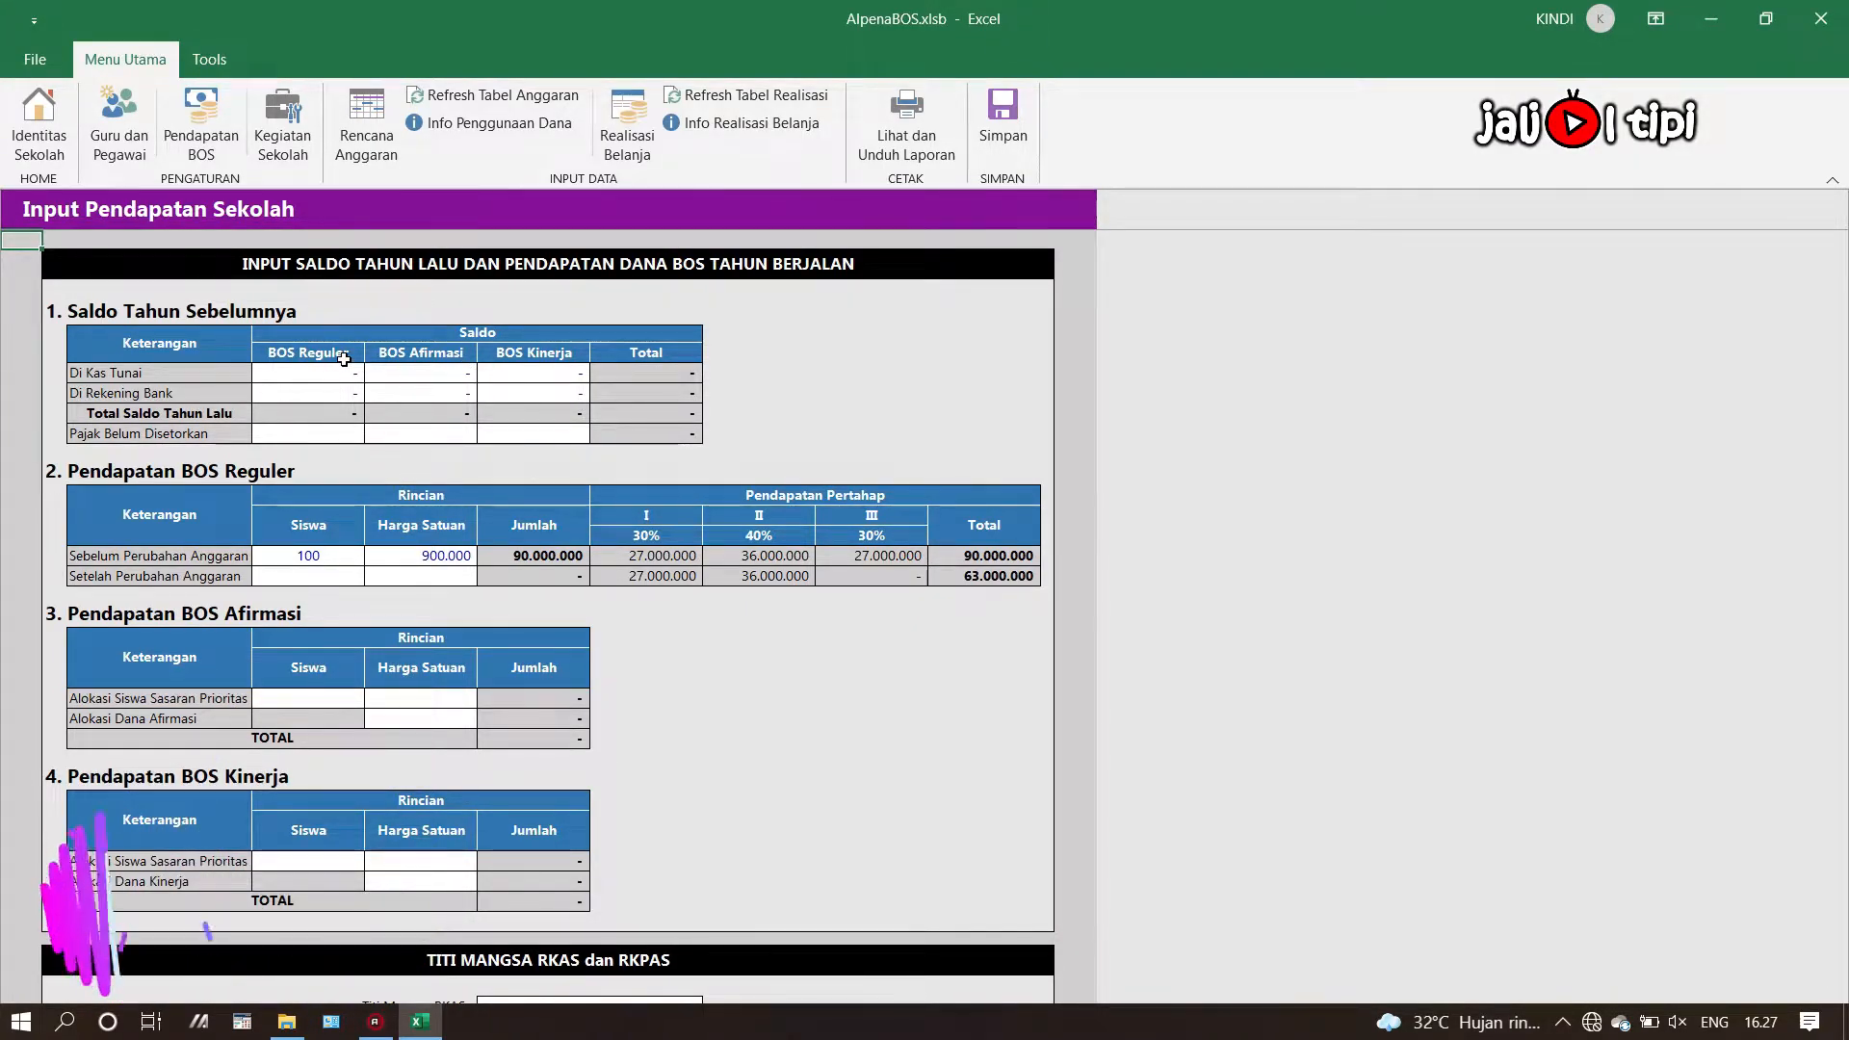
Clear the previous year's BOS Reguler cash and bank balances and set Di Kas Tunai to 200000.
drag(336, 372, 343, 392)
key(Delete)
click(342, 392)
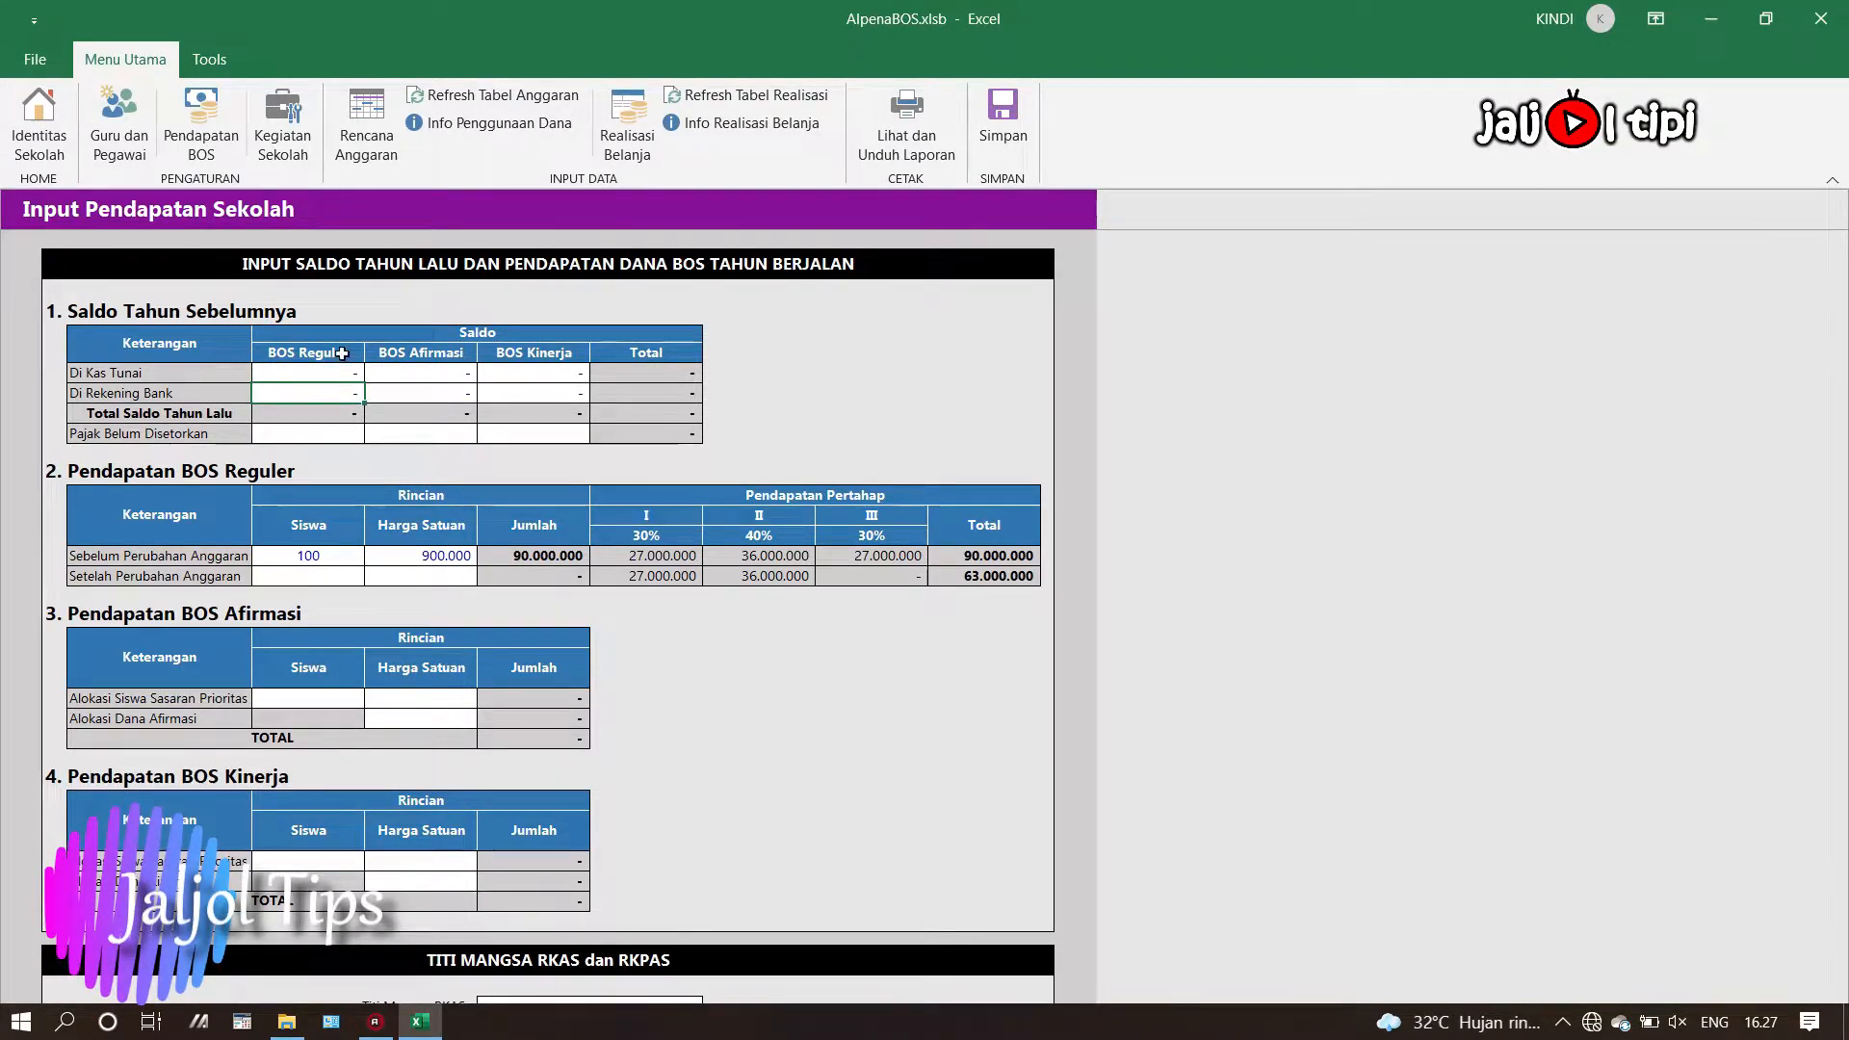
click(320, 435)
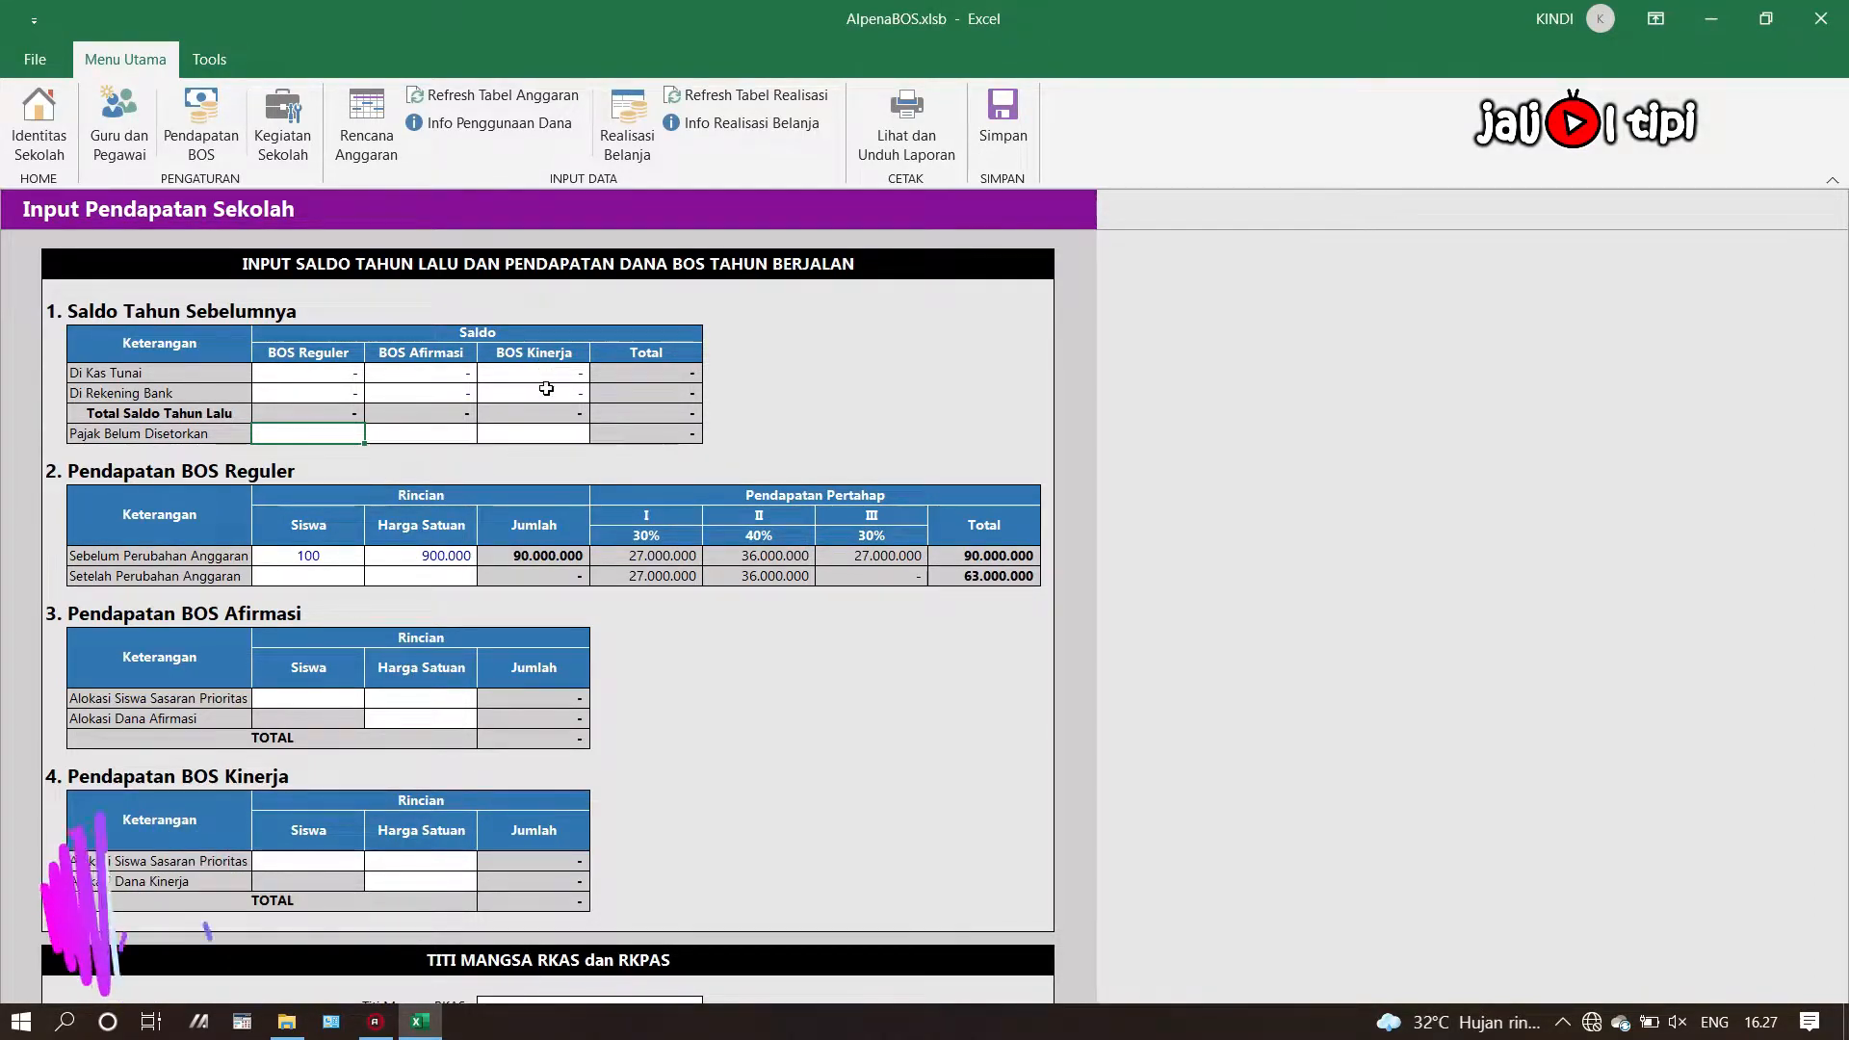
click(350, 373)
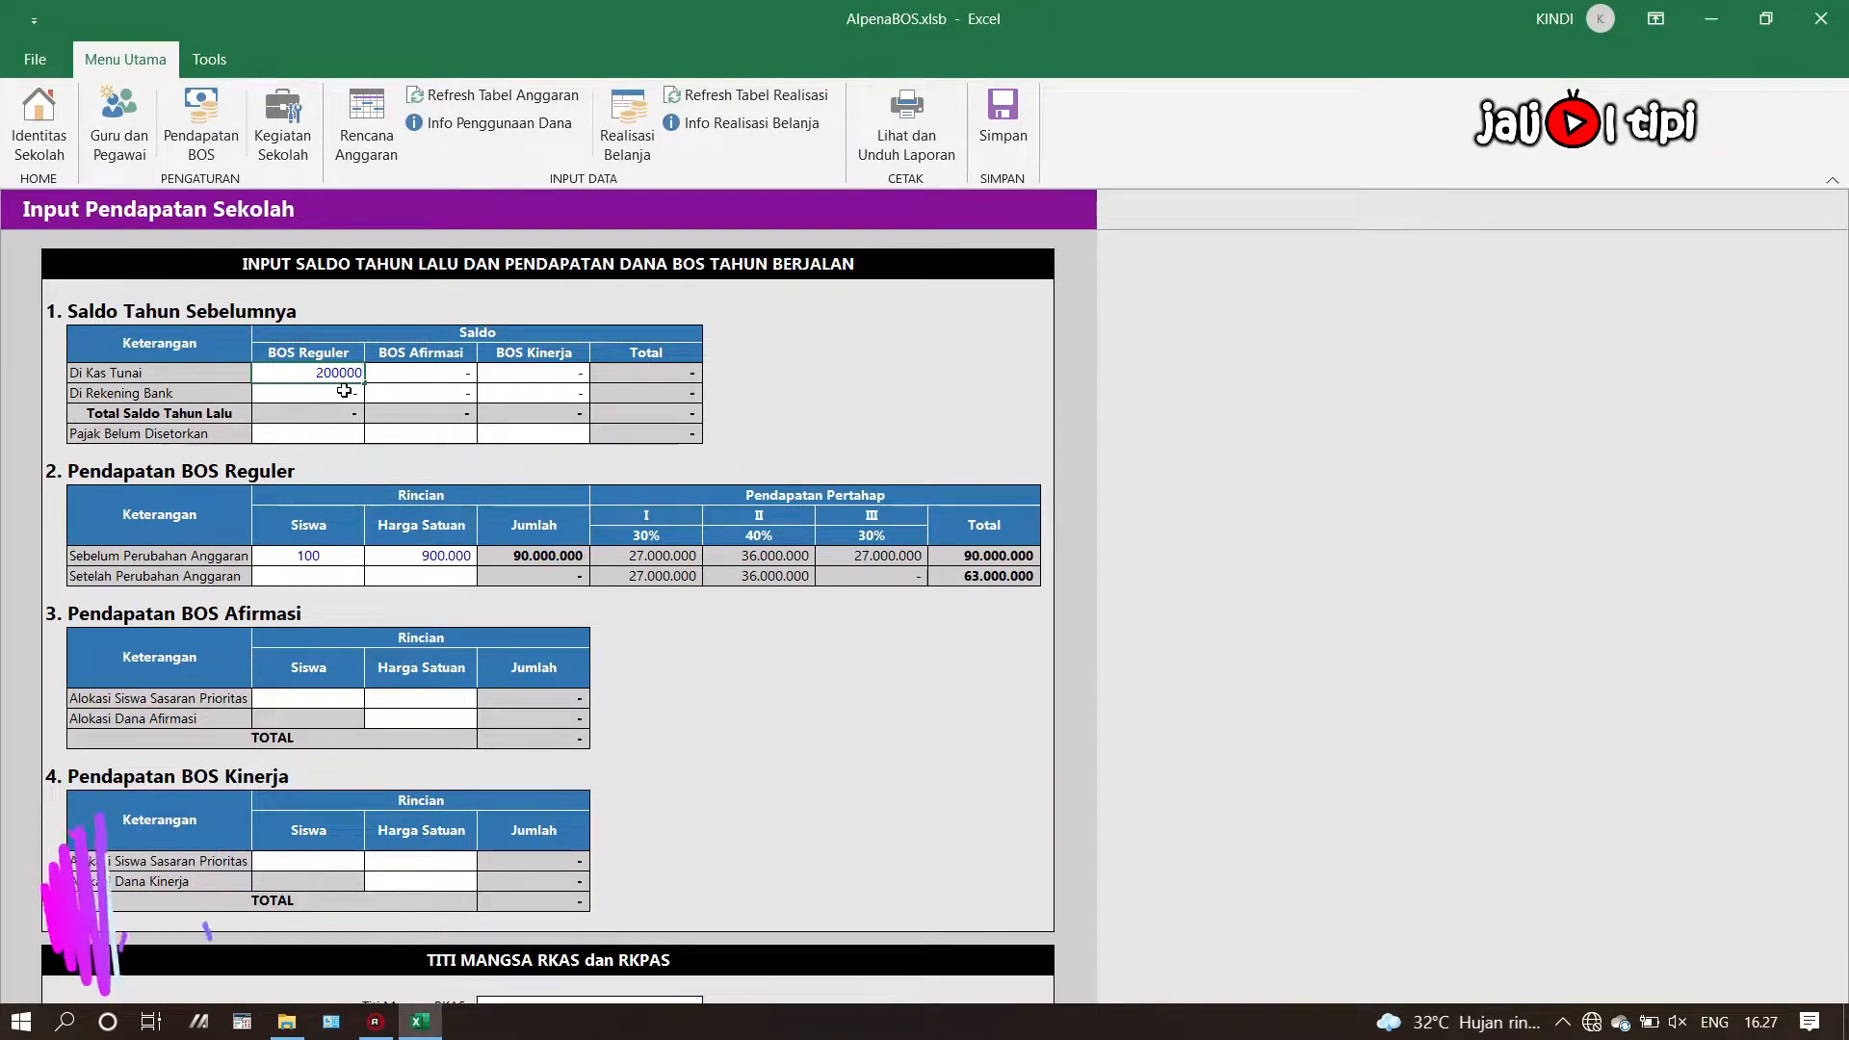
key(Return)
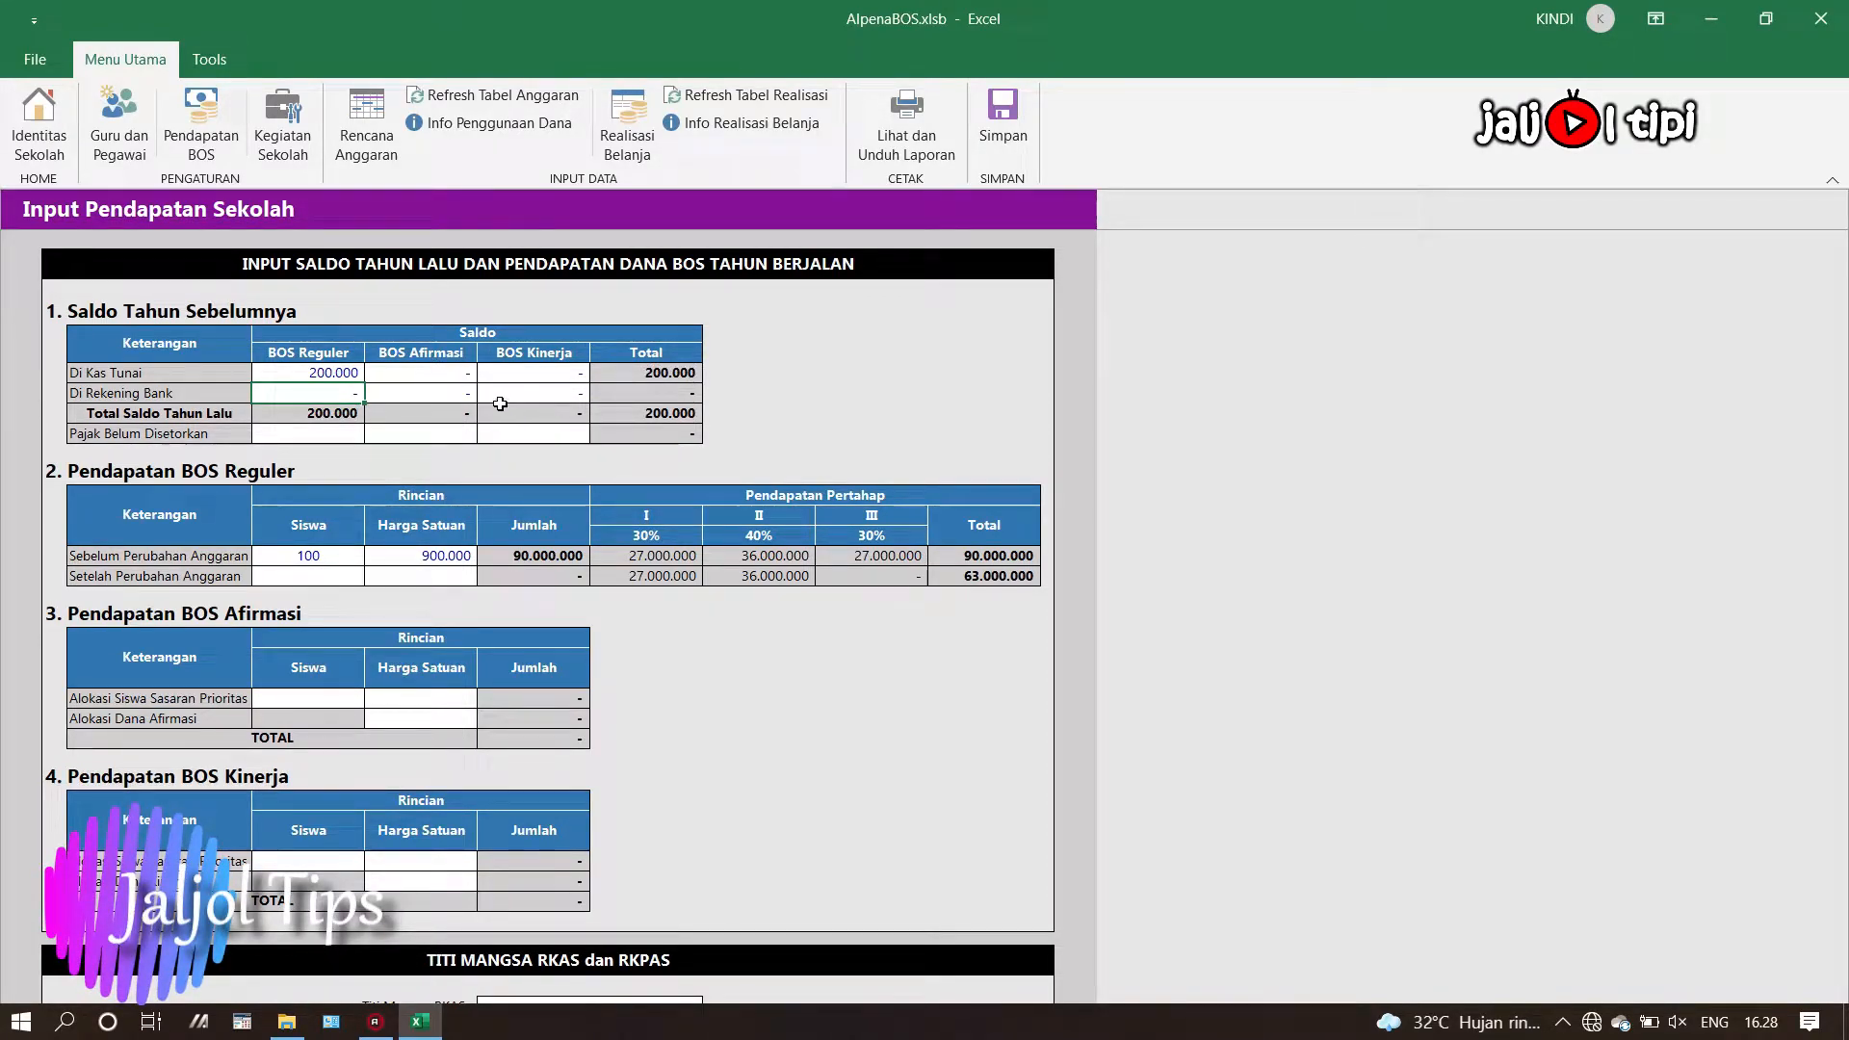
Review the remaining previous-year balance and unpaid tax cells, plus the student count and unit price before the budget change under Pendapatan BOS Reguler.
click(373, 432)
click(390, 377)
click(406, 396)
click(515, 374)
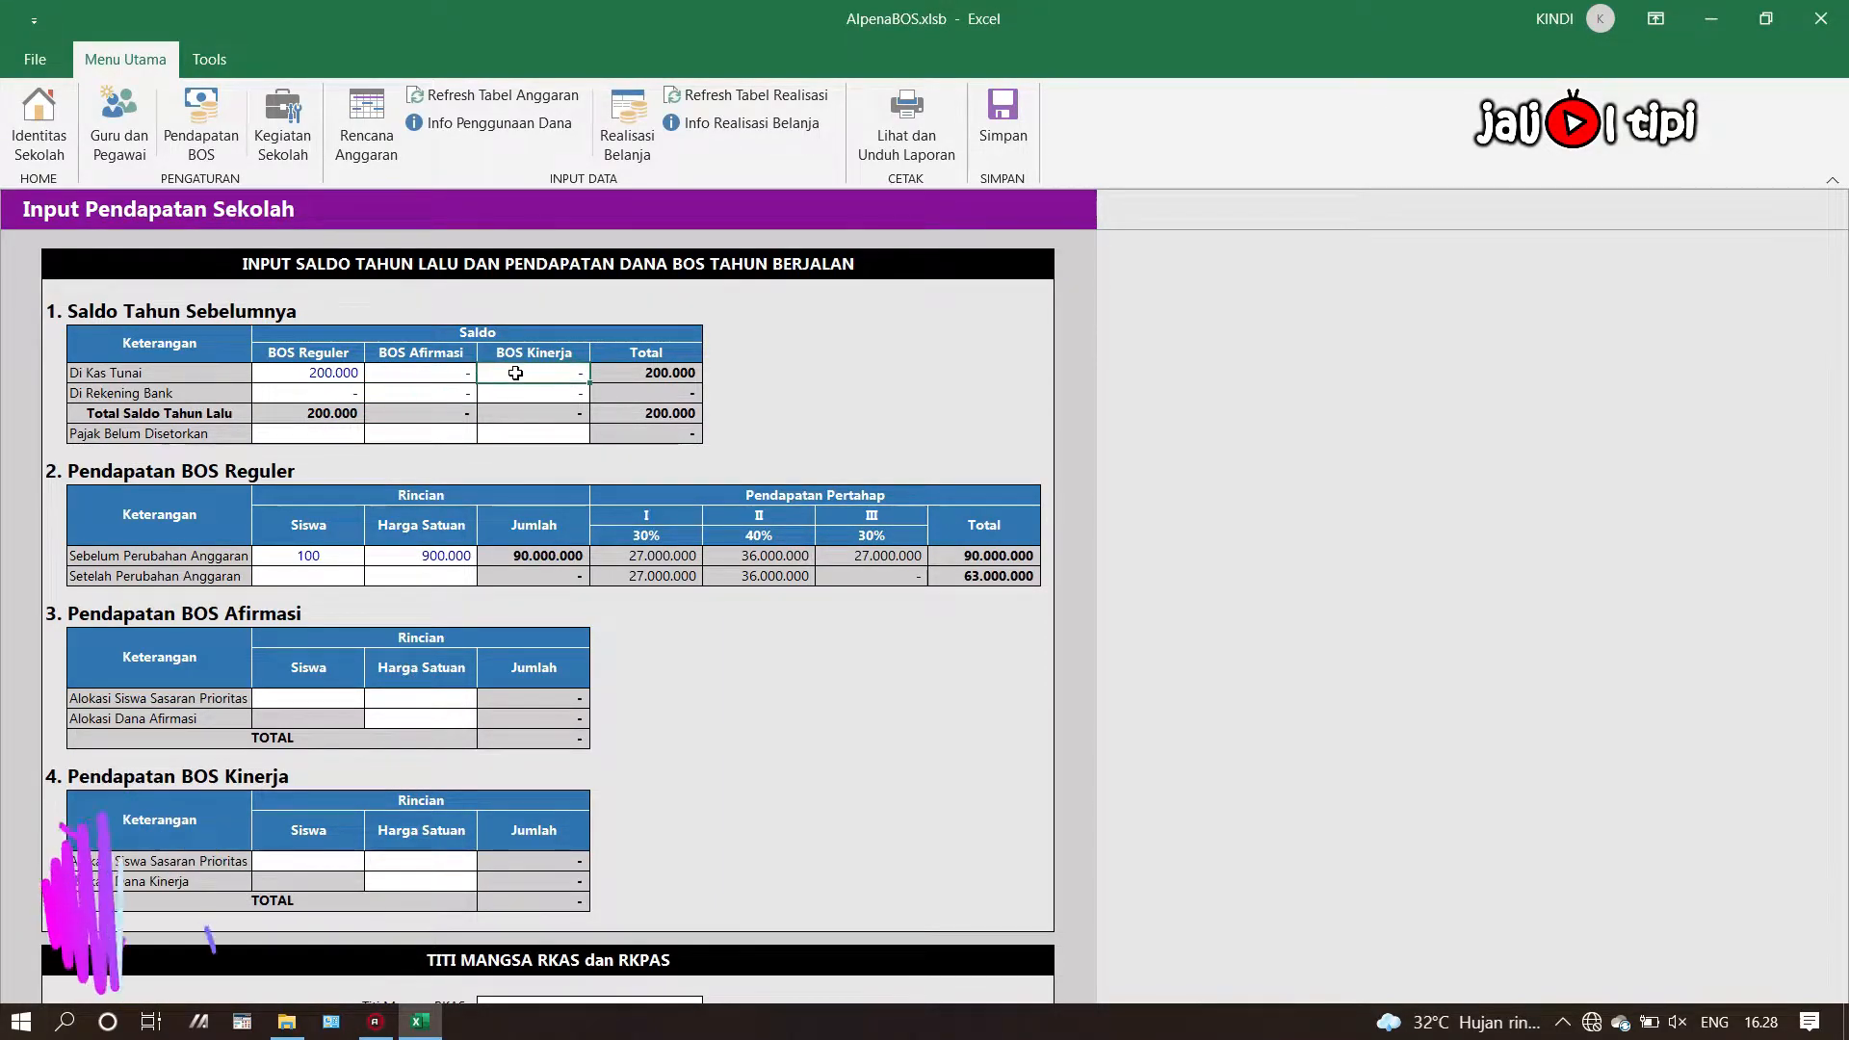
click(412, 433)
click(487, 433)
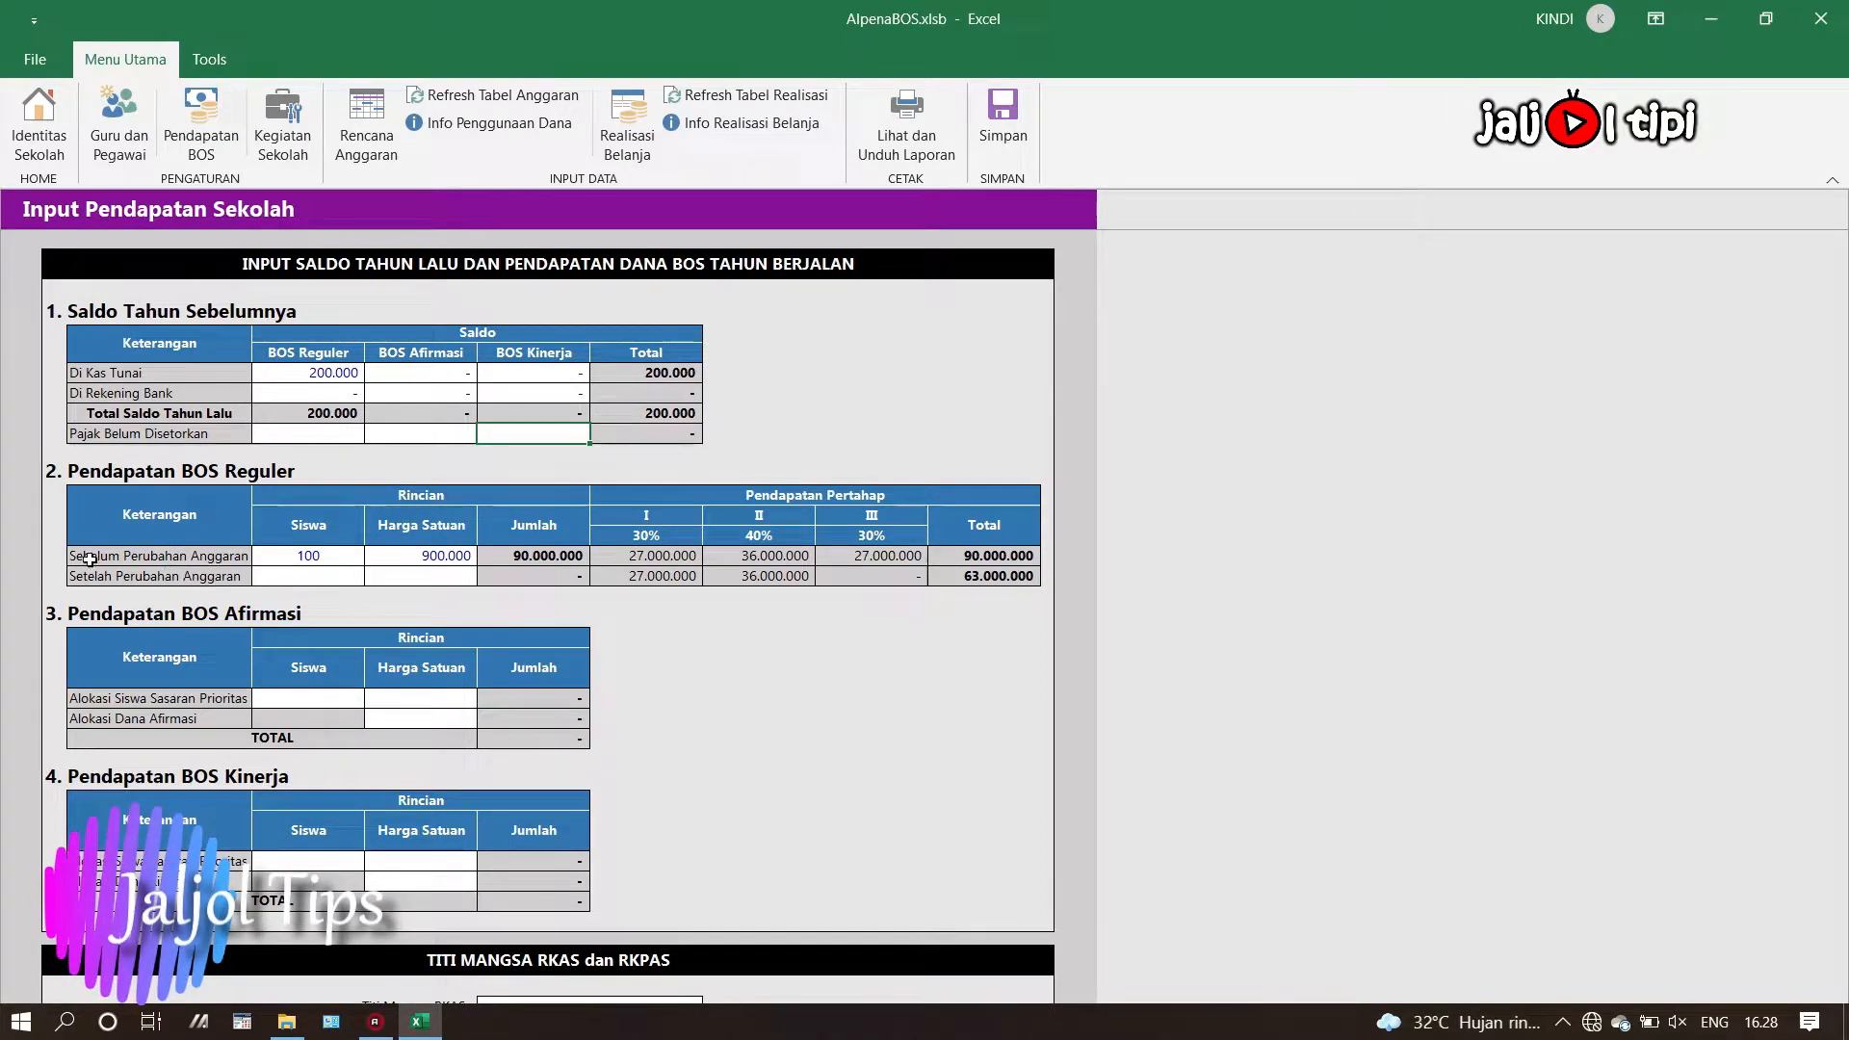
click(292, 557)
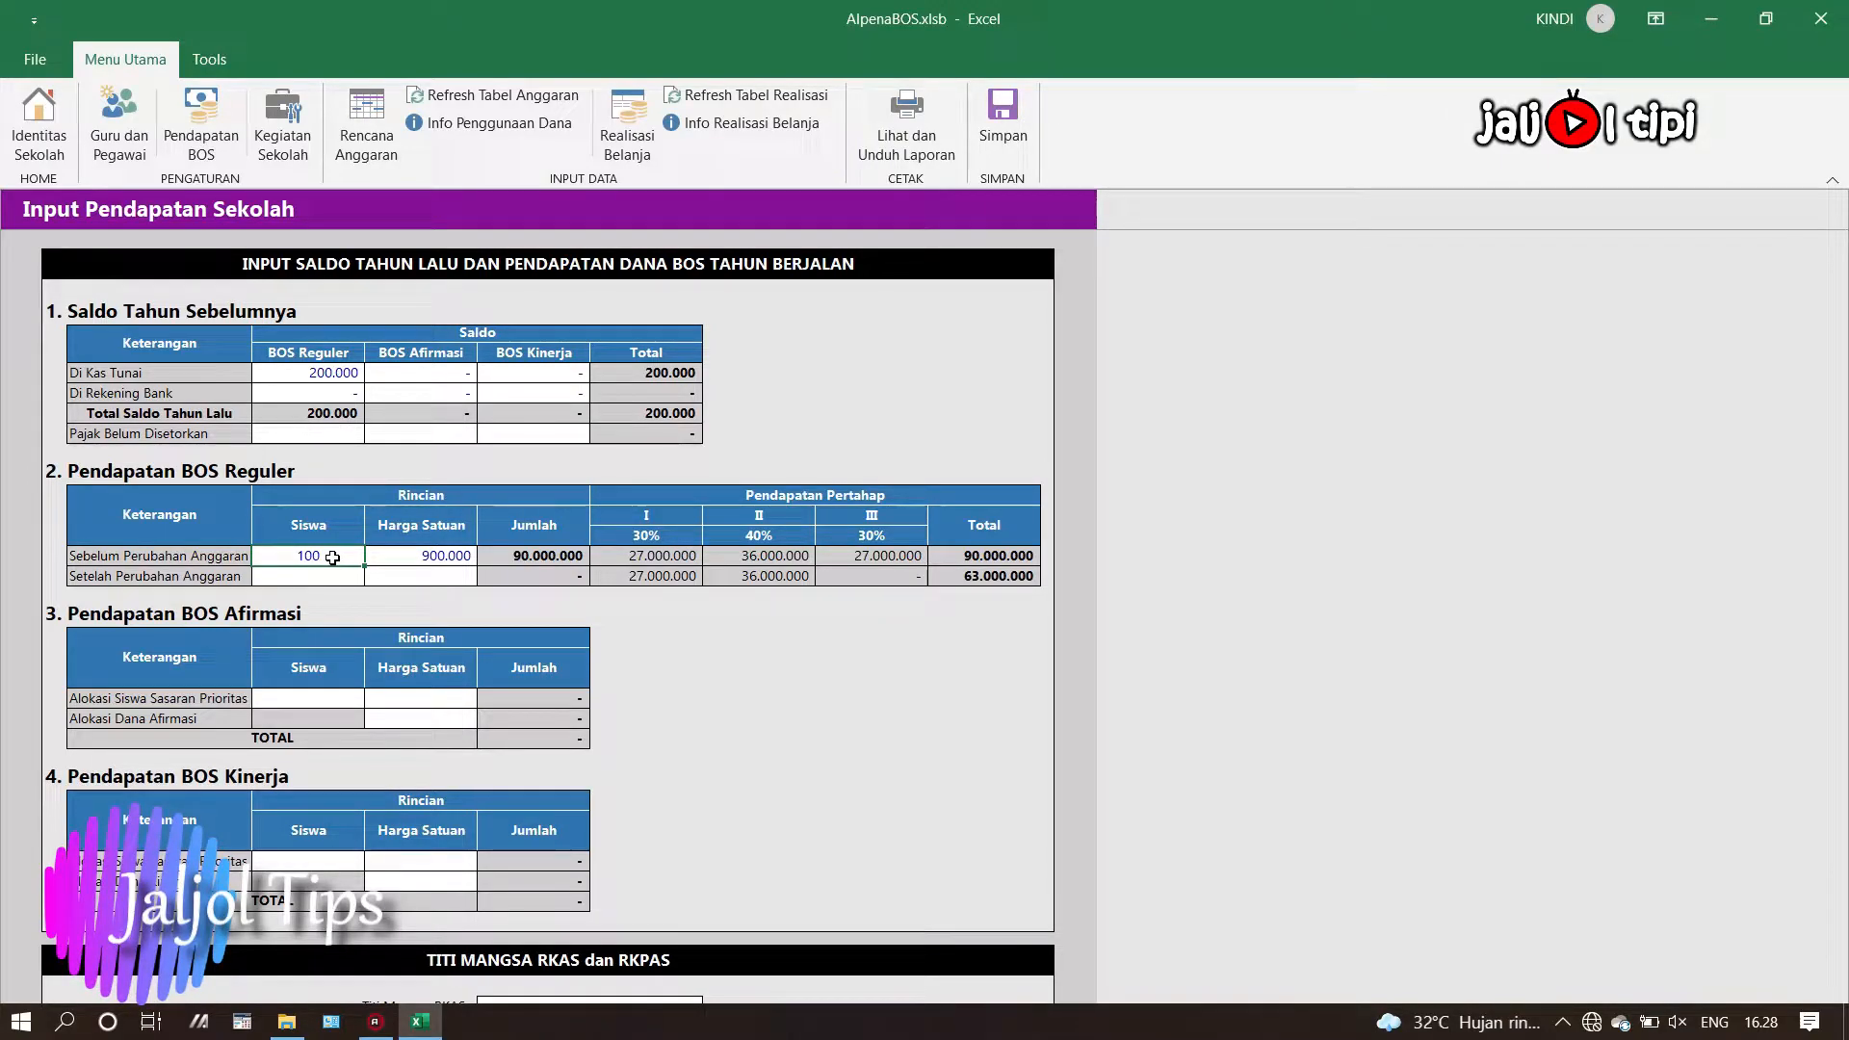
click(416, 560)
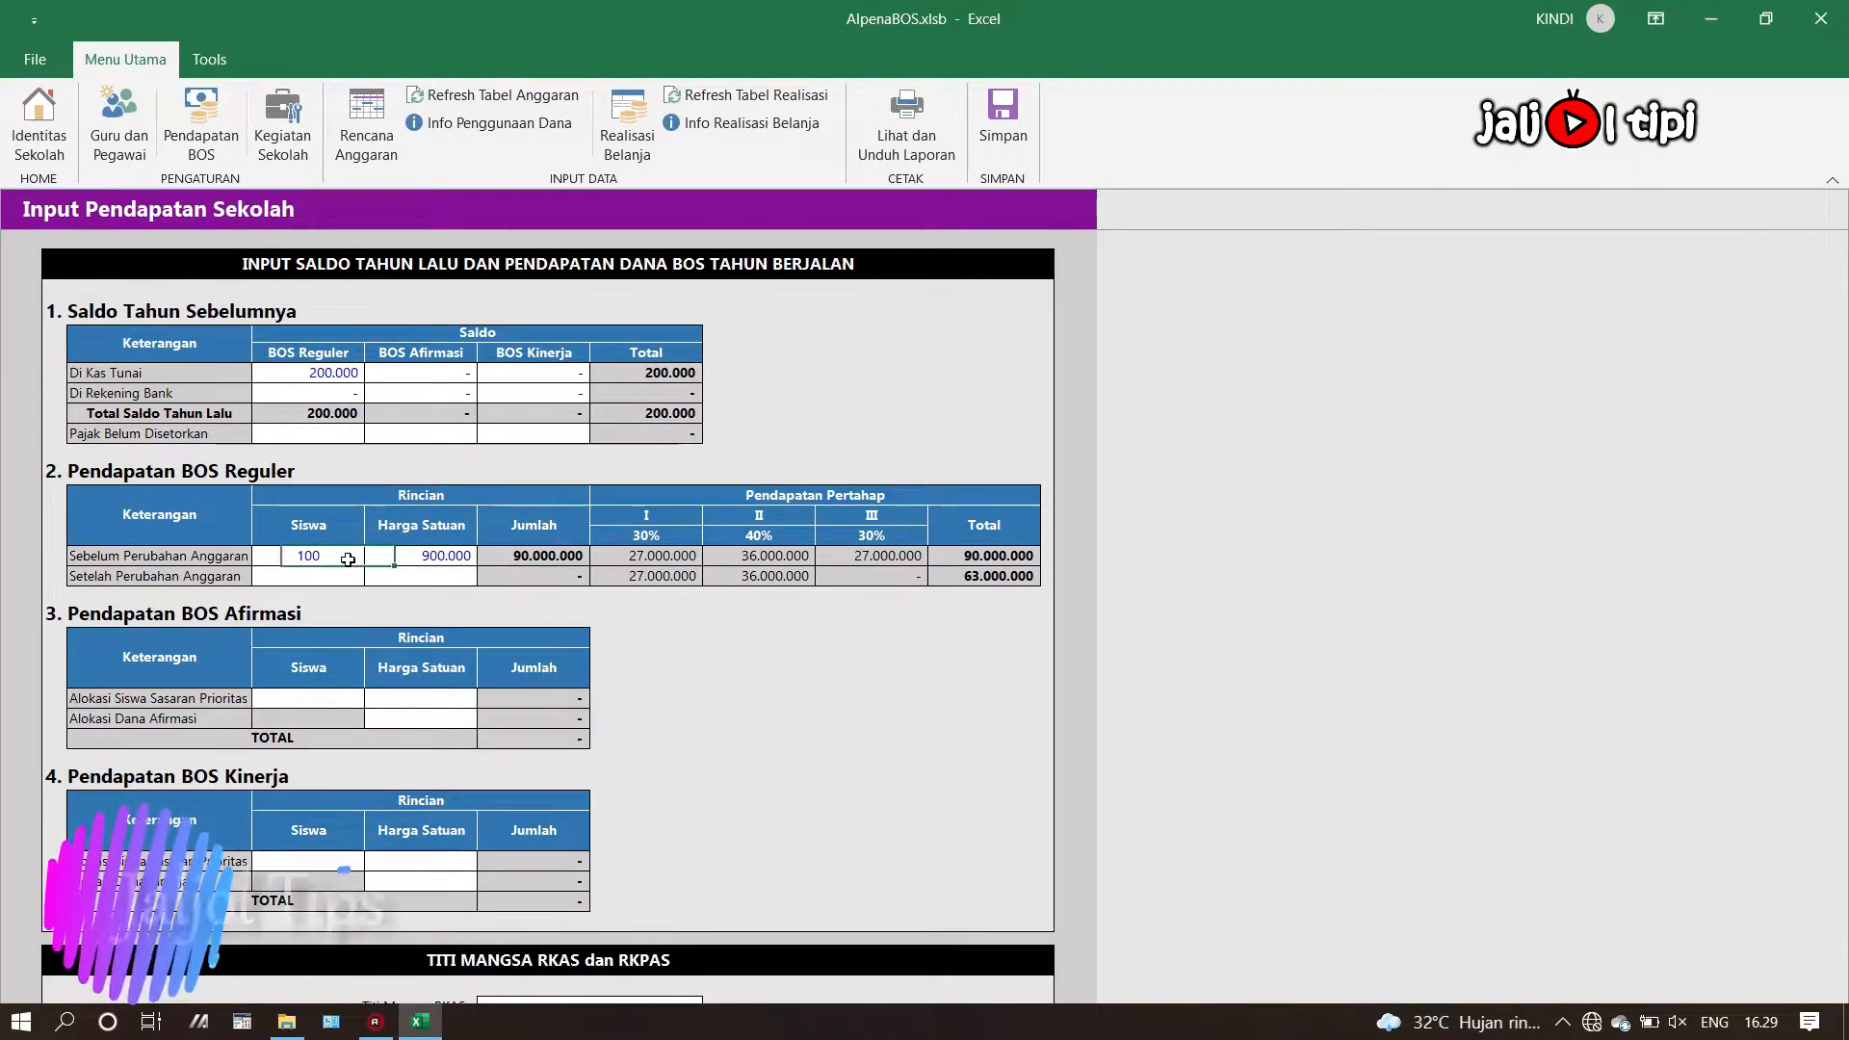
Enter 102 students and a unit price of 900000 for Setelah Perubahan Anggaran under Pendapatan BOS Reguler.
click(348, 559)
click(384, 560)
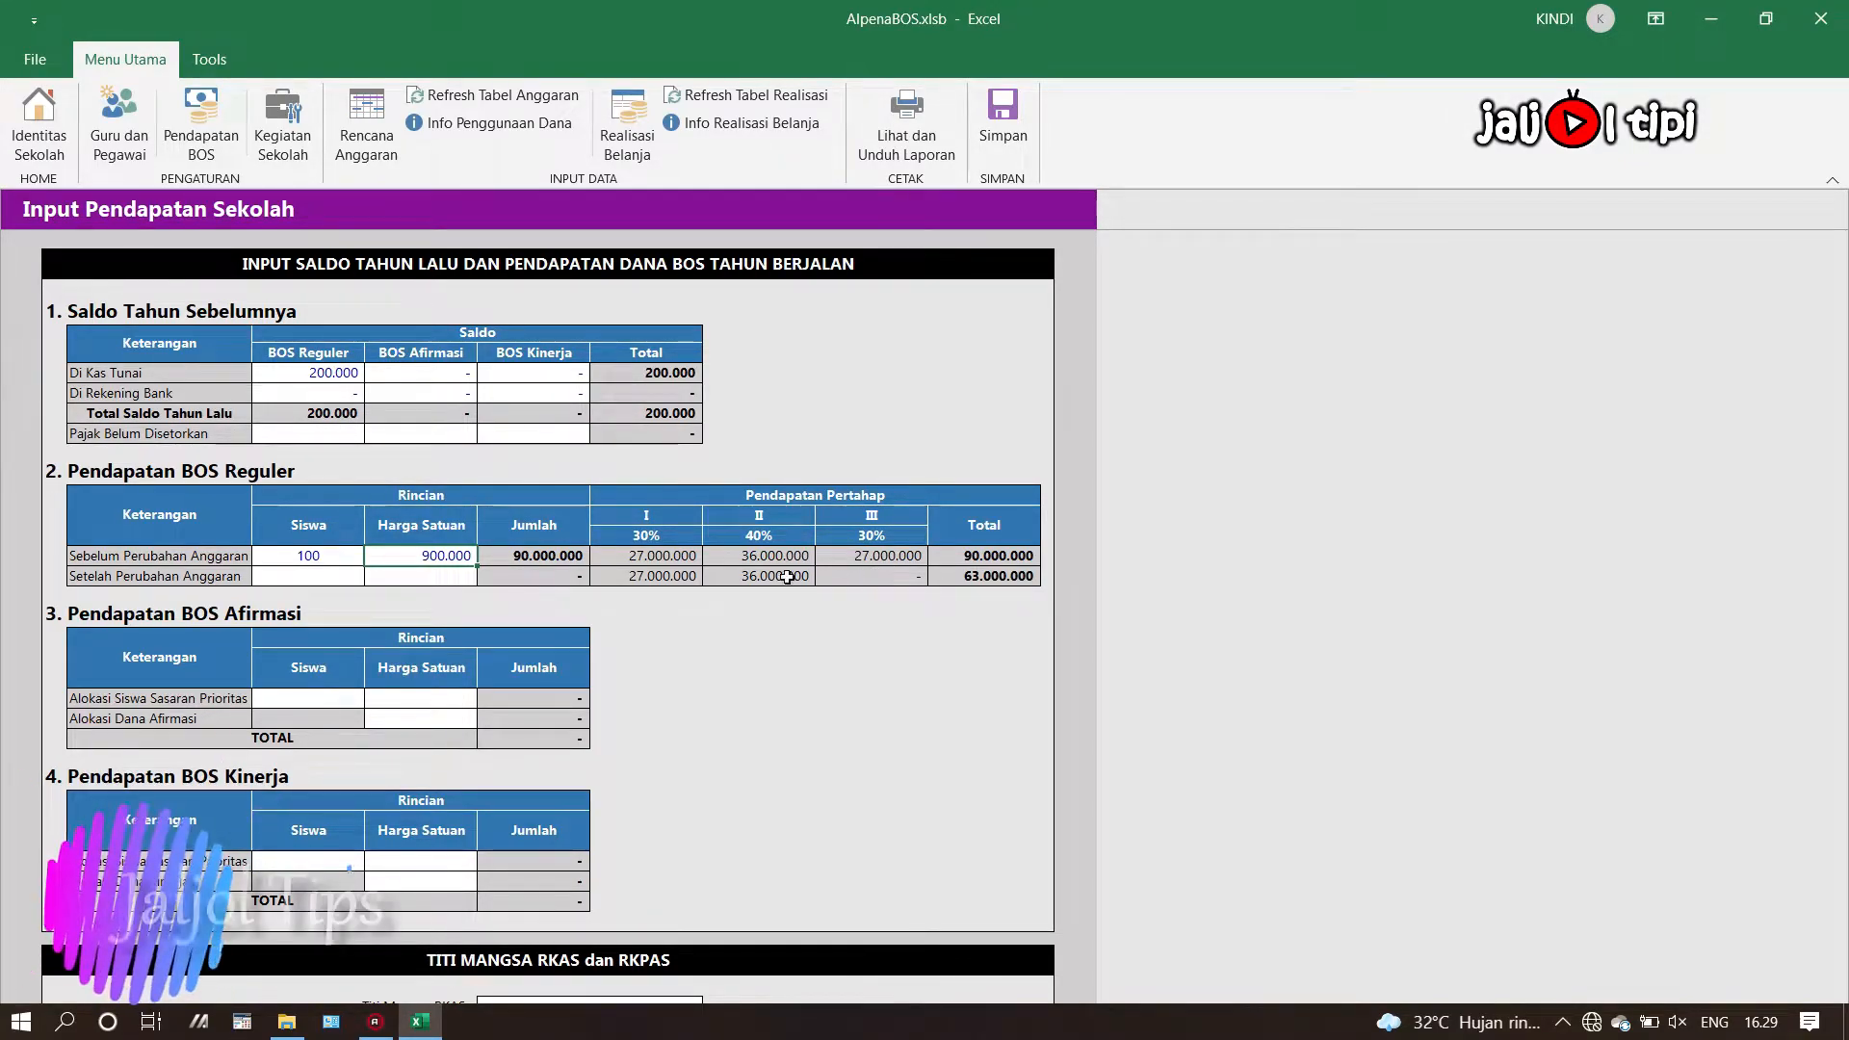
key(Tab)
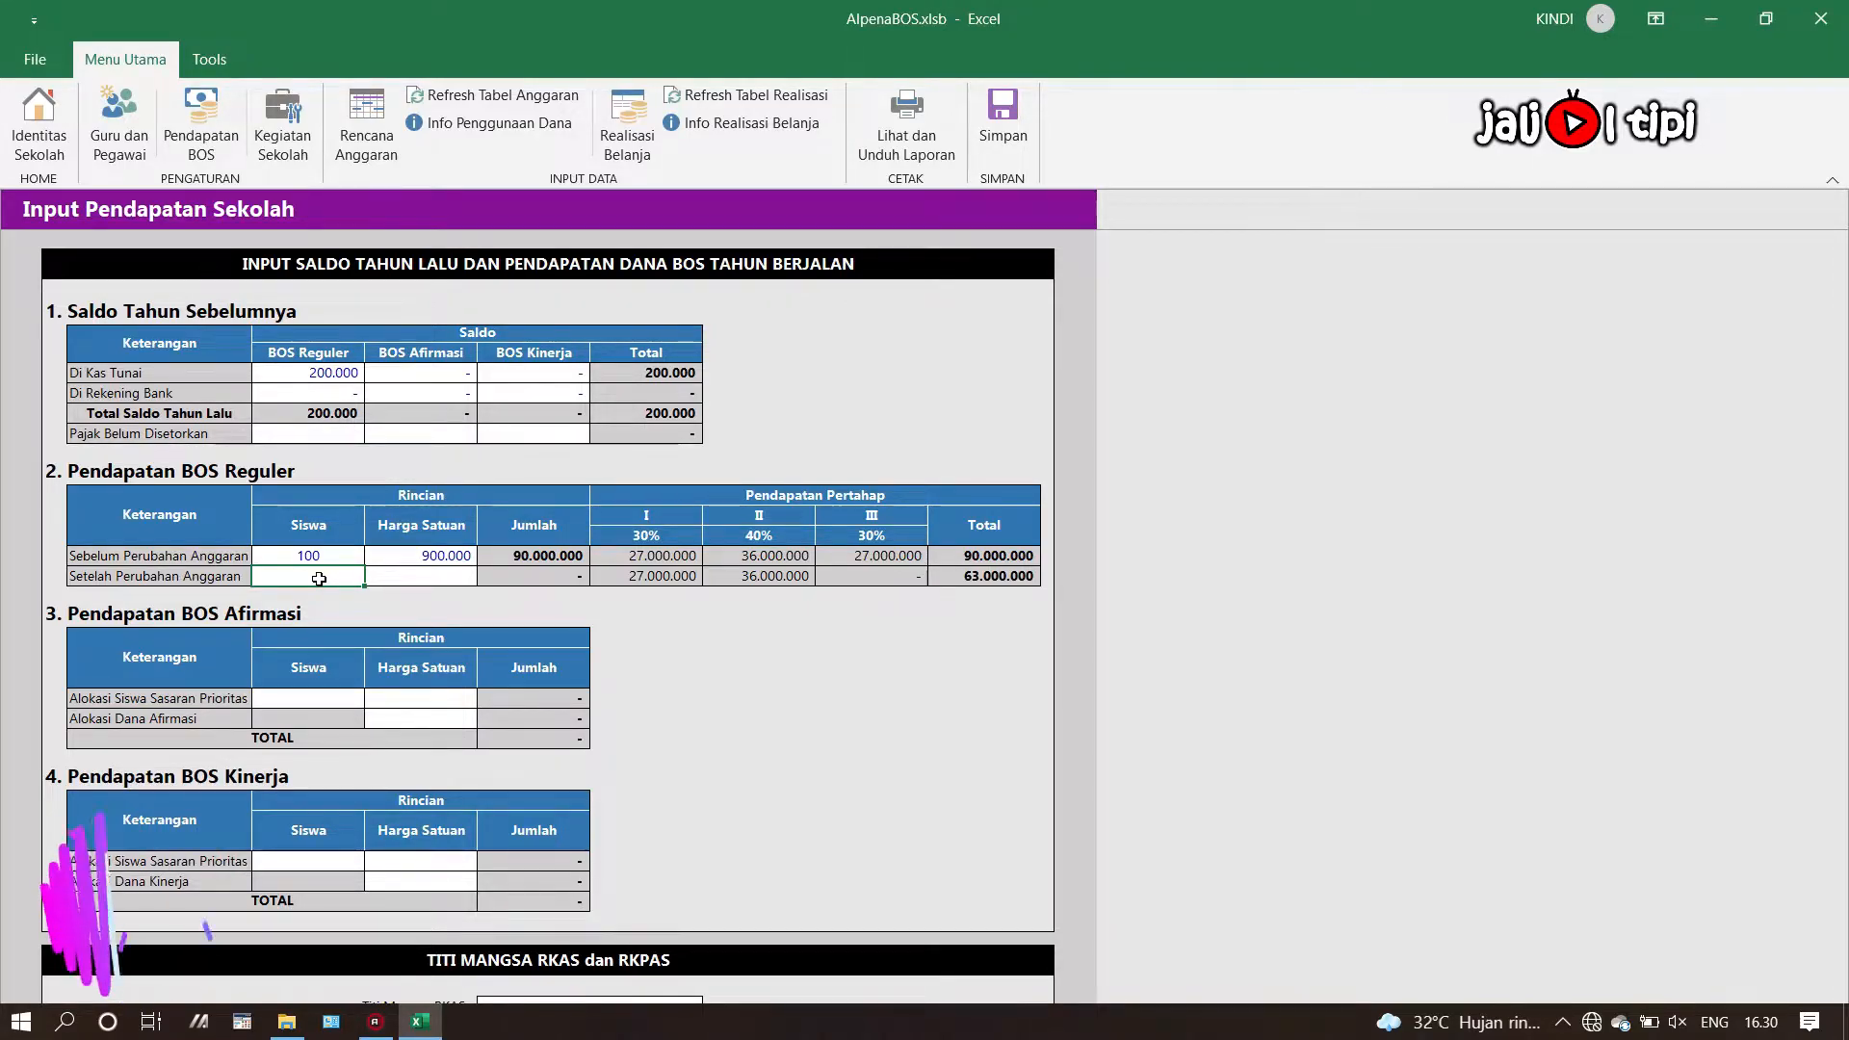
text(102)
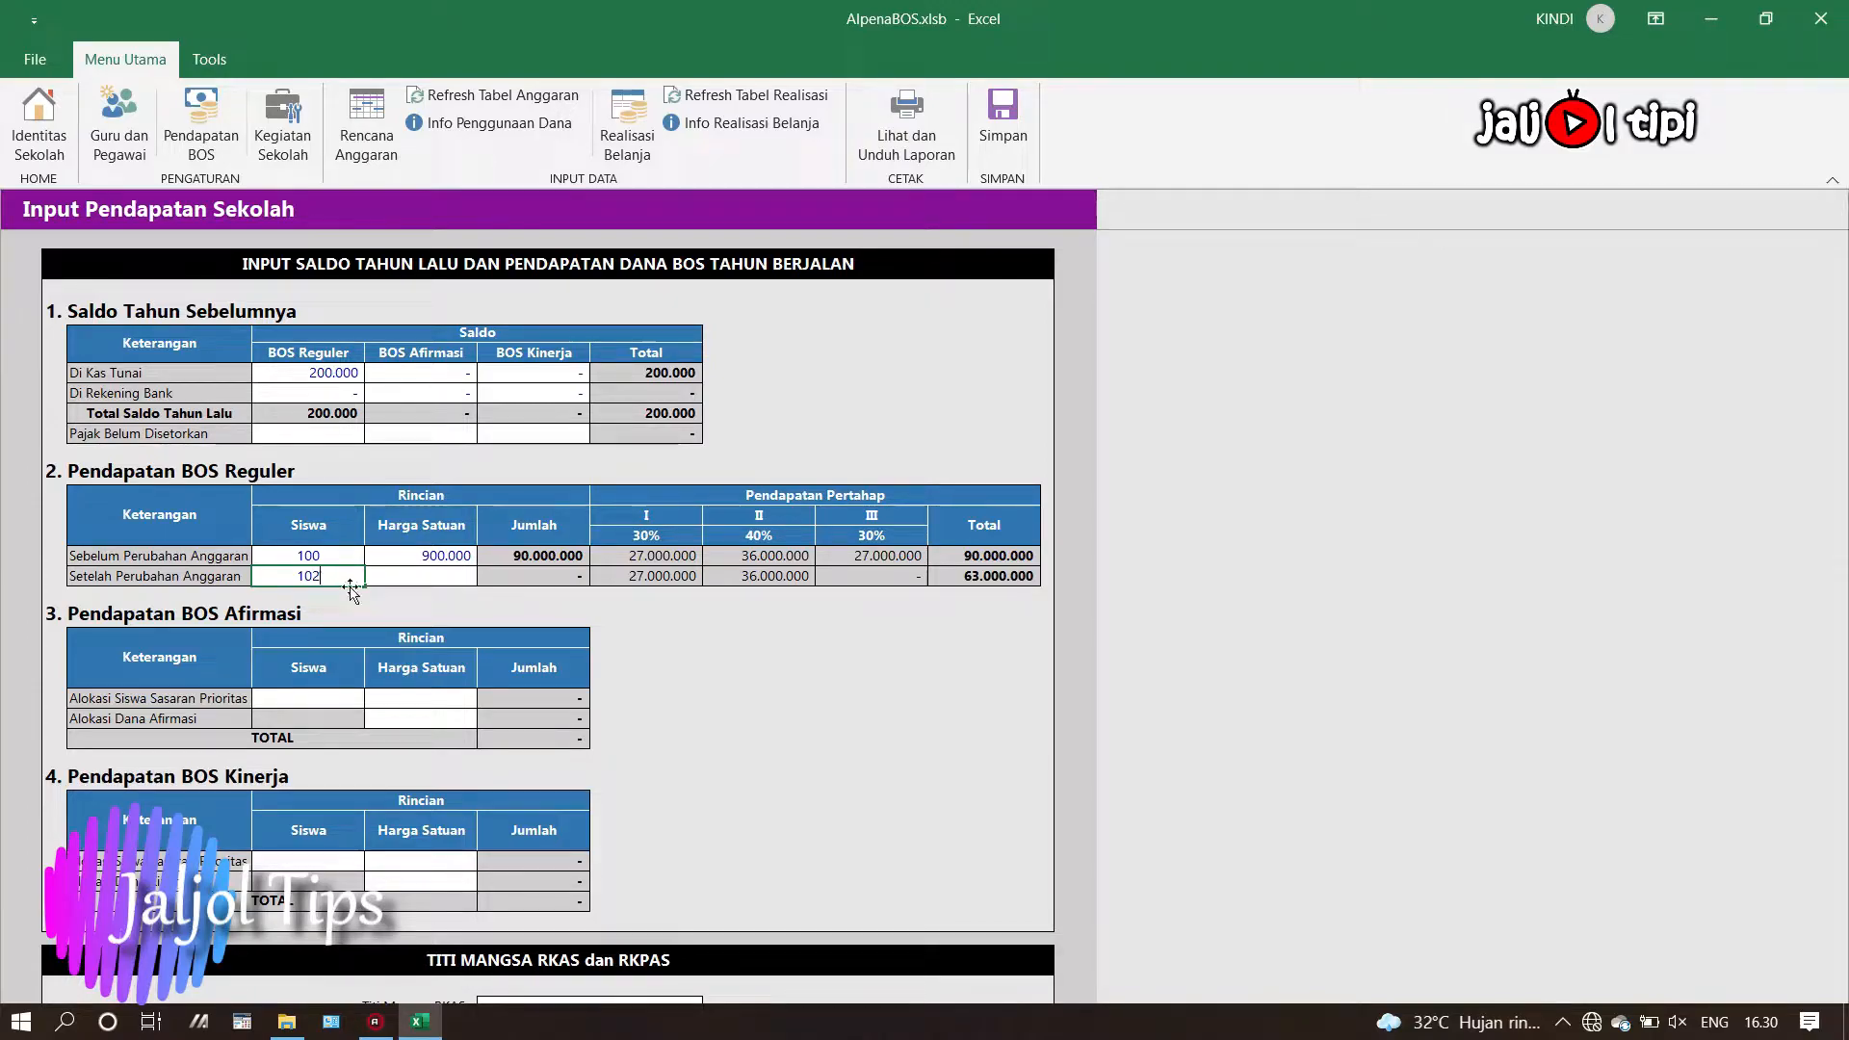
click(408, 583)
text(90)
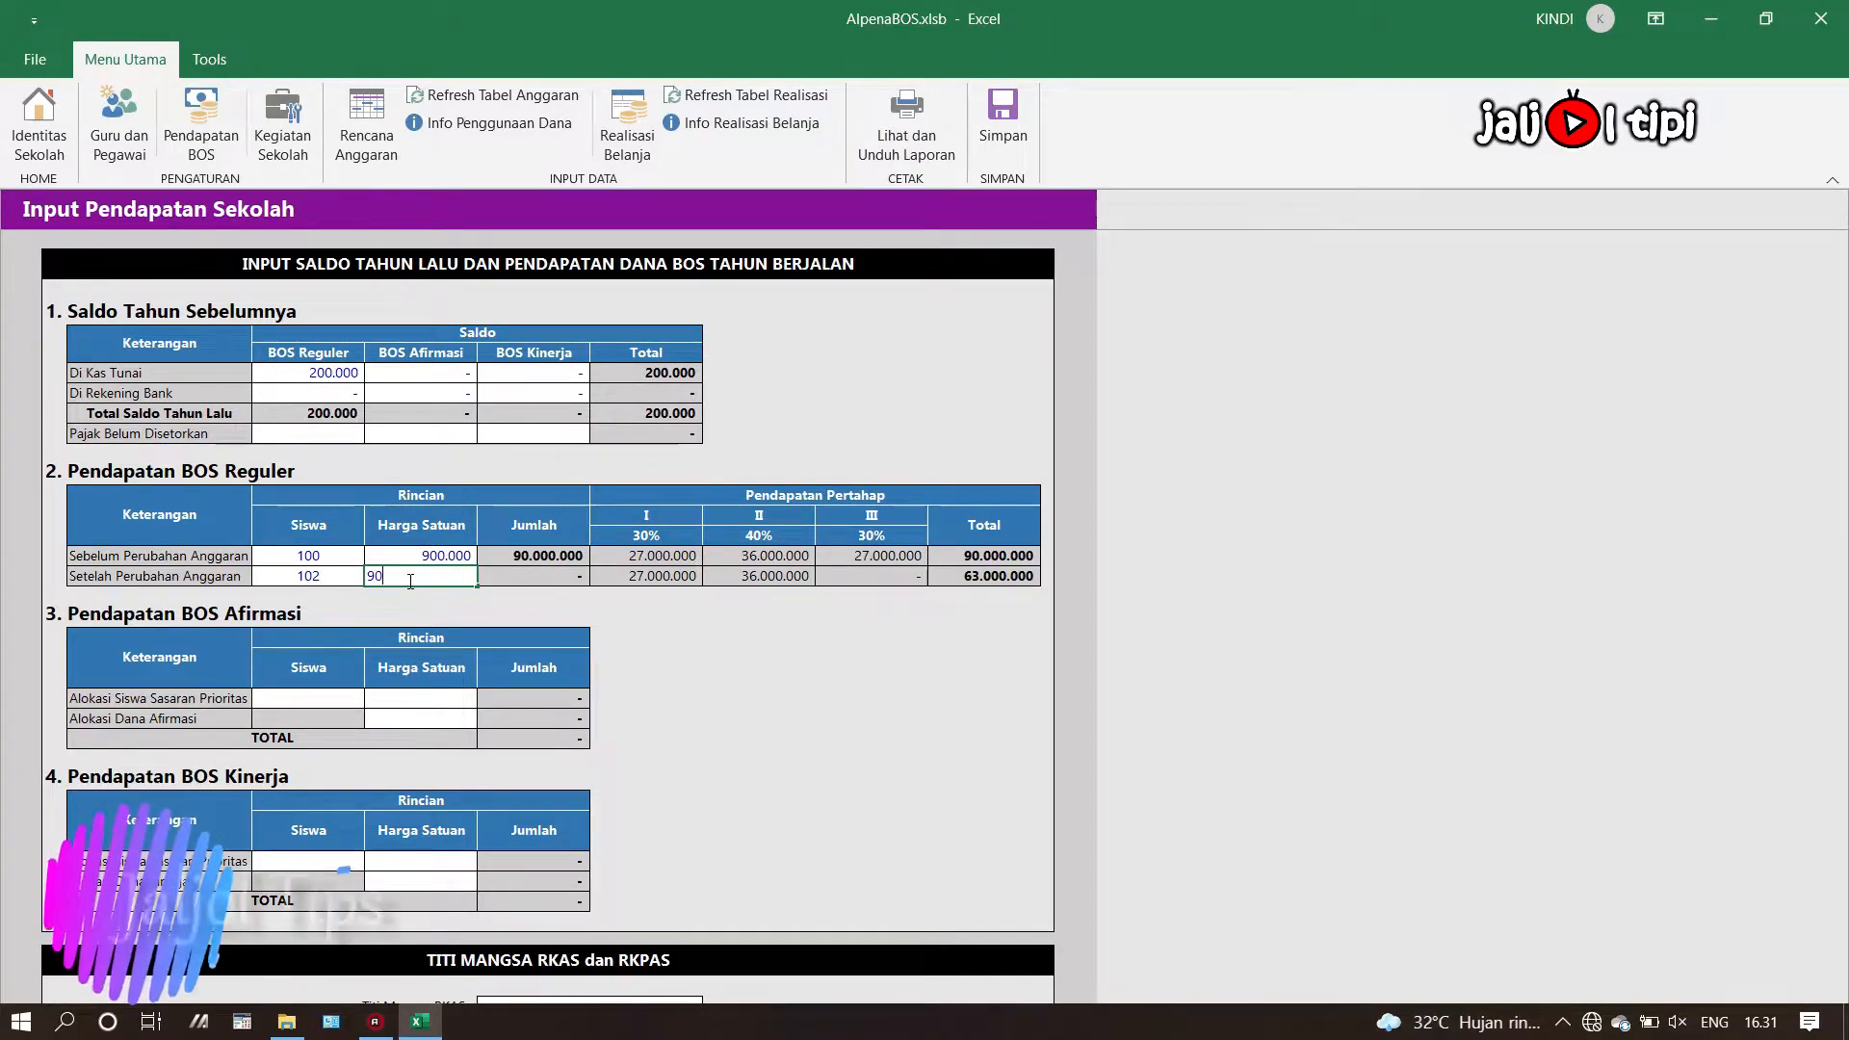
text(0.0000)
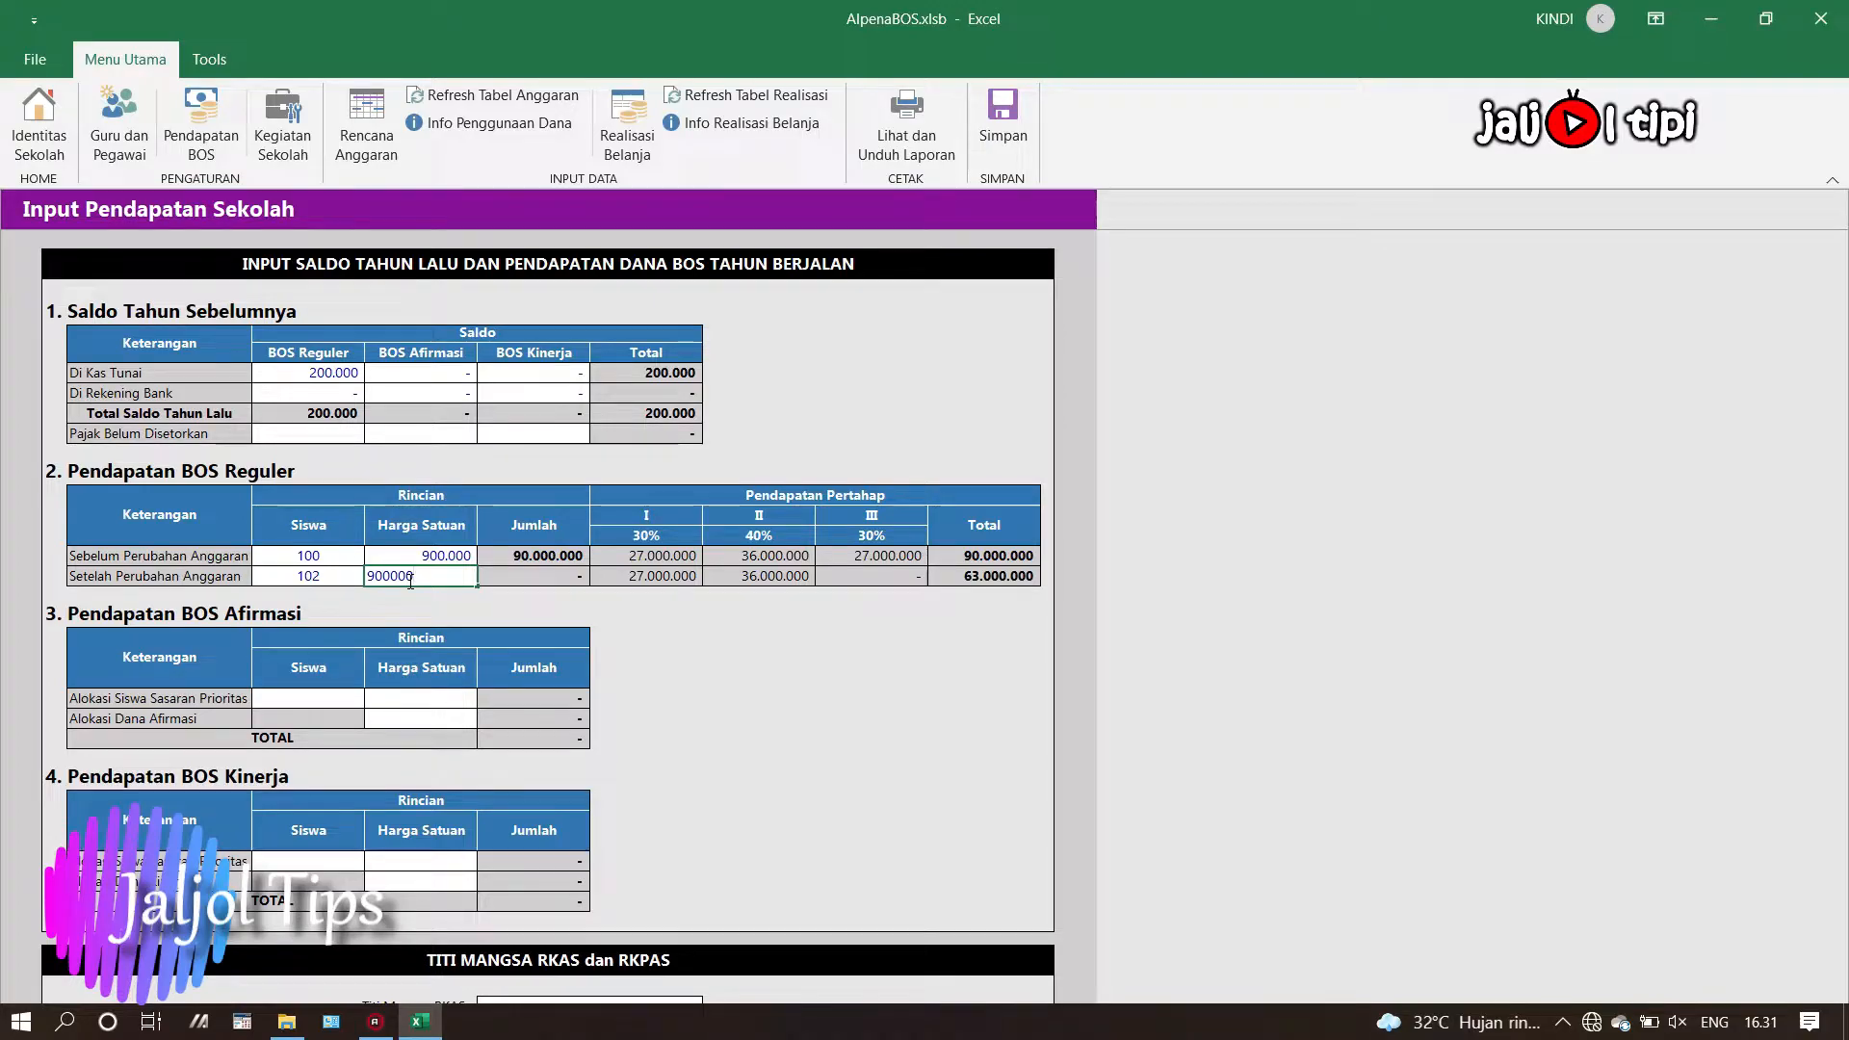
key(Return)
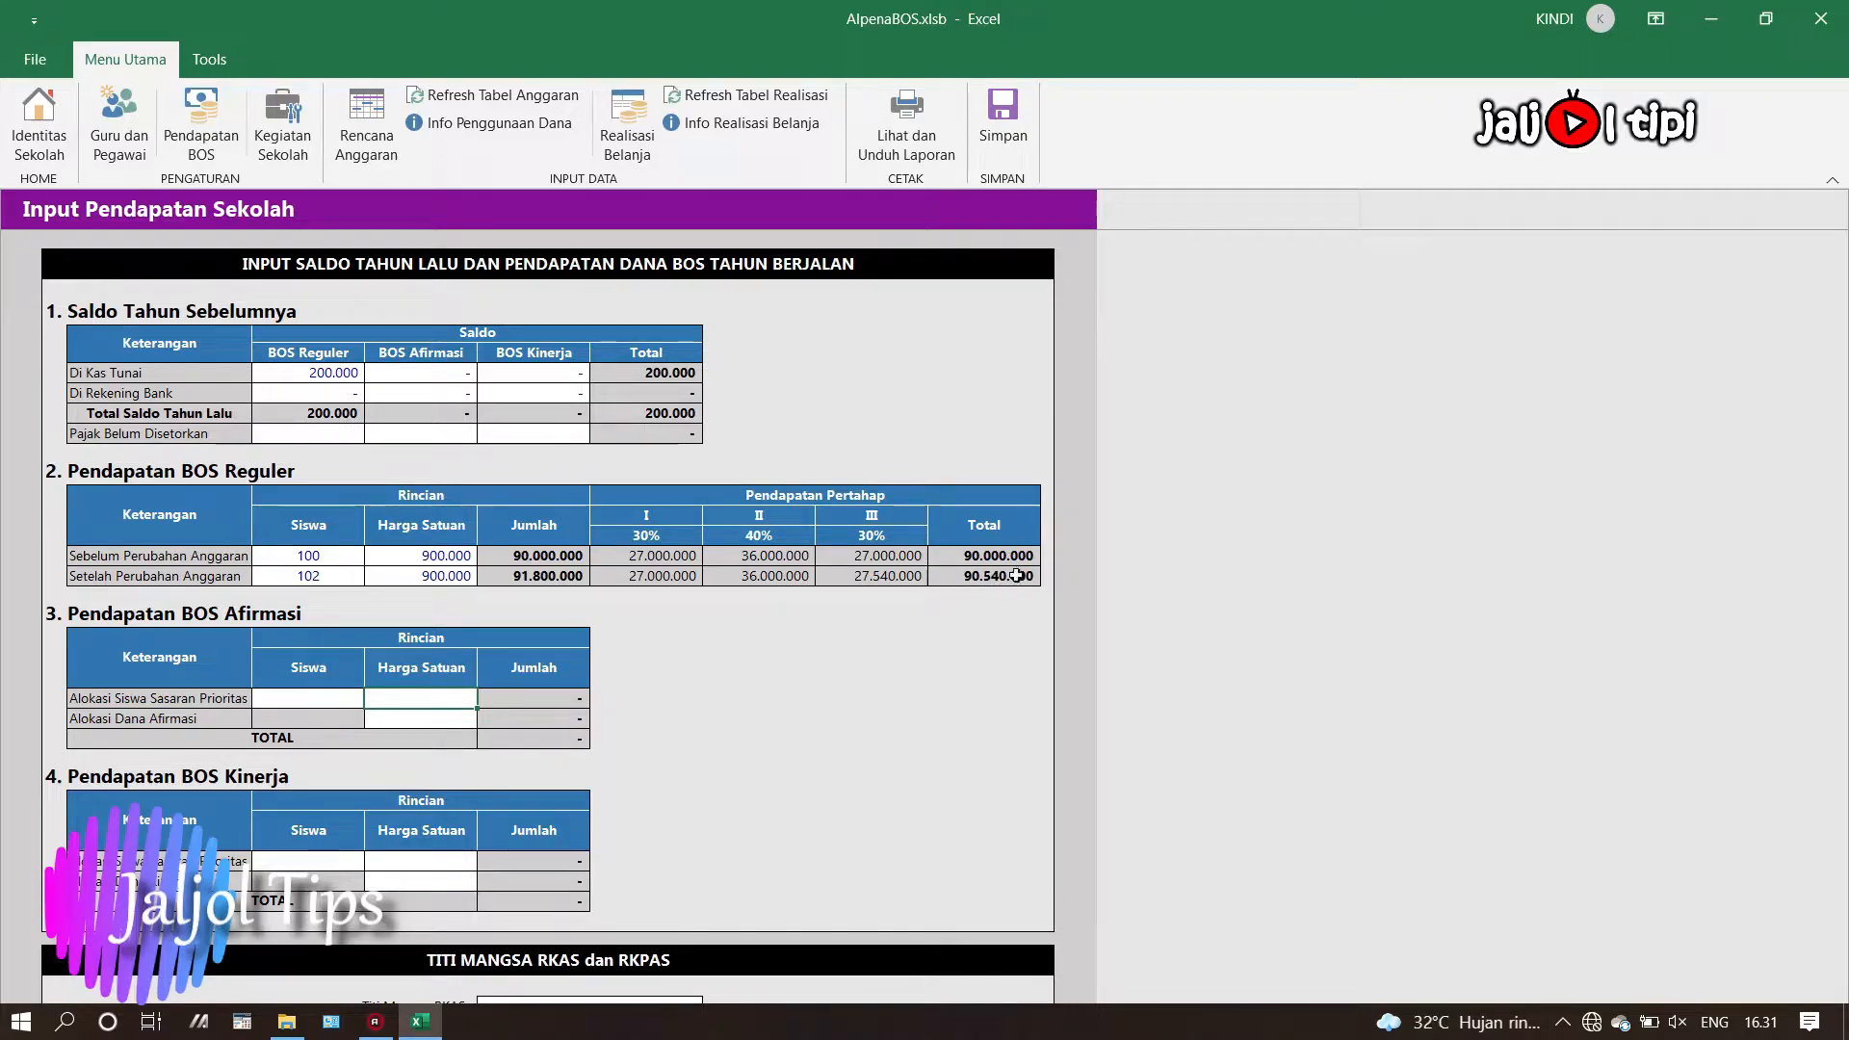
Under Pendapatan BOS Afirmasi, enter 5 students at 2000000 for Alokasi Siswa Sasaran Prioritas and 15000000 for Alokasi Dana Afirmasi.
scroll(178, 494, down, 2)
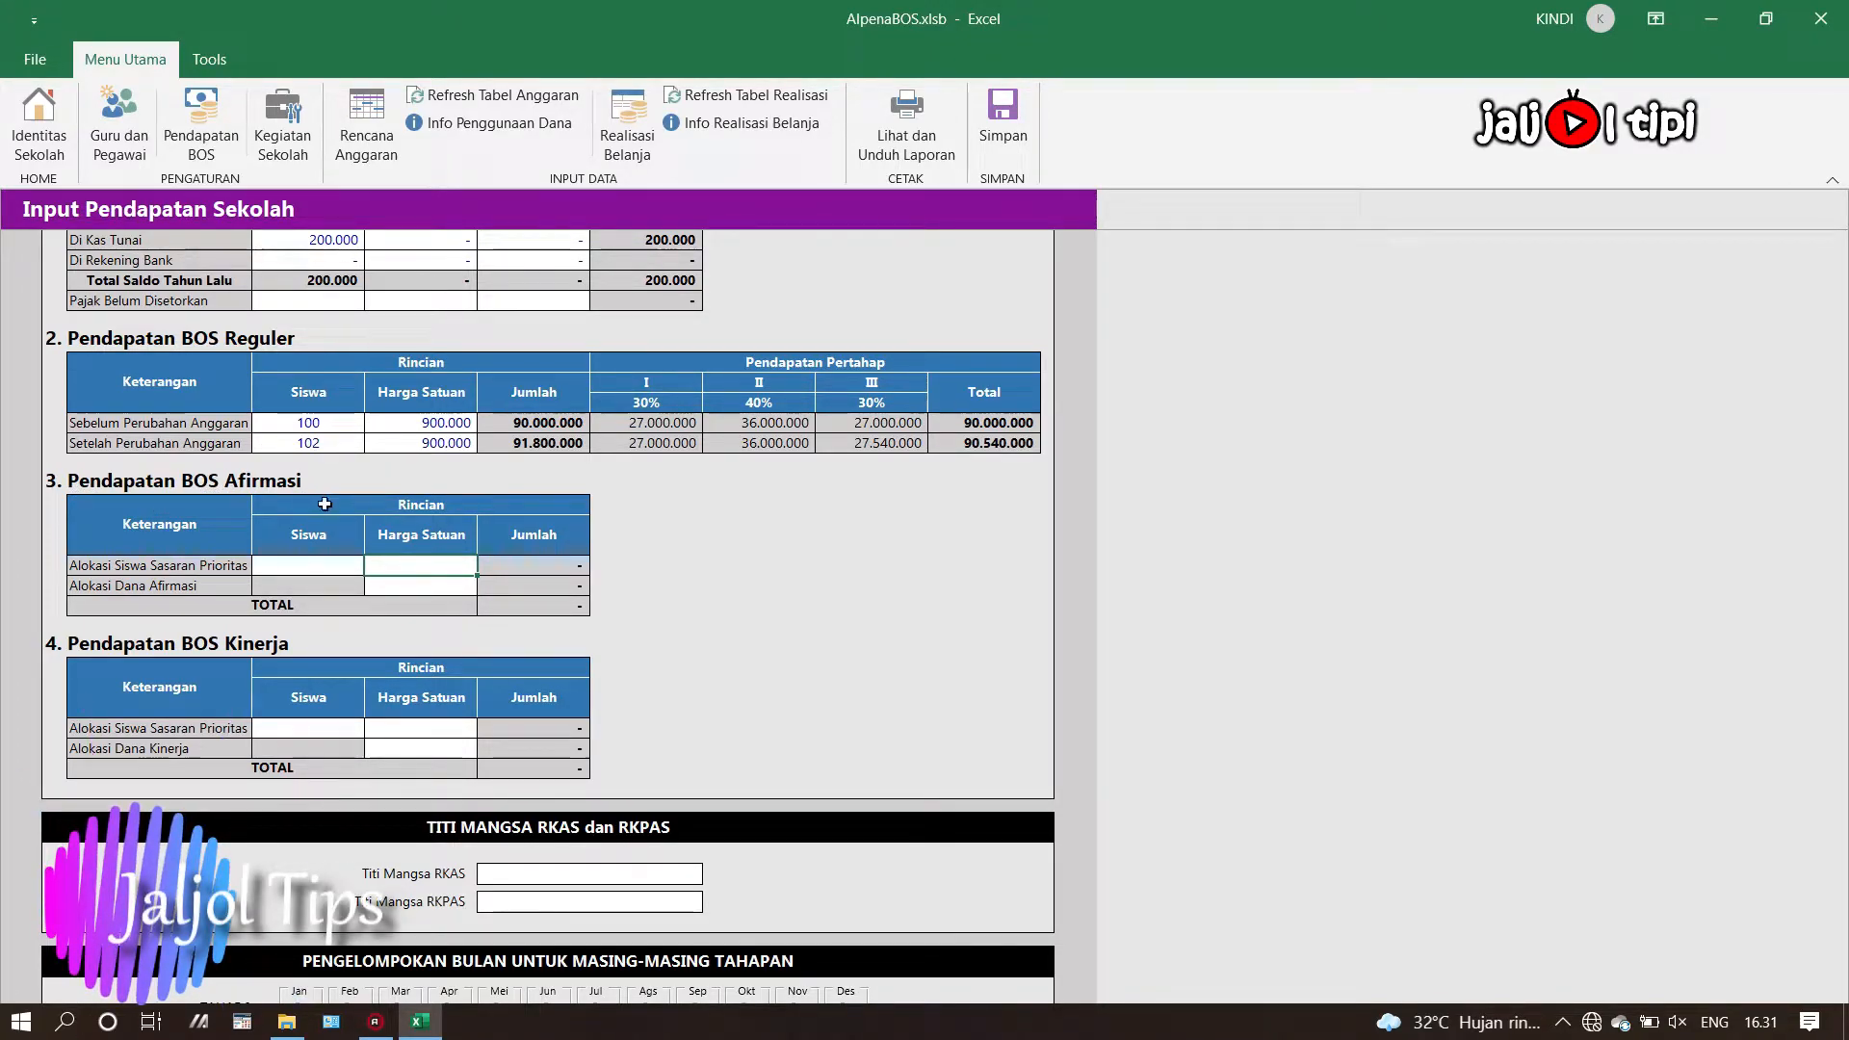
click(324, 557)
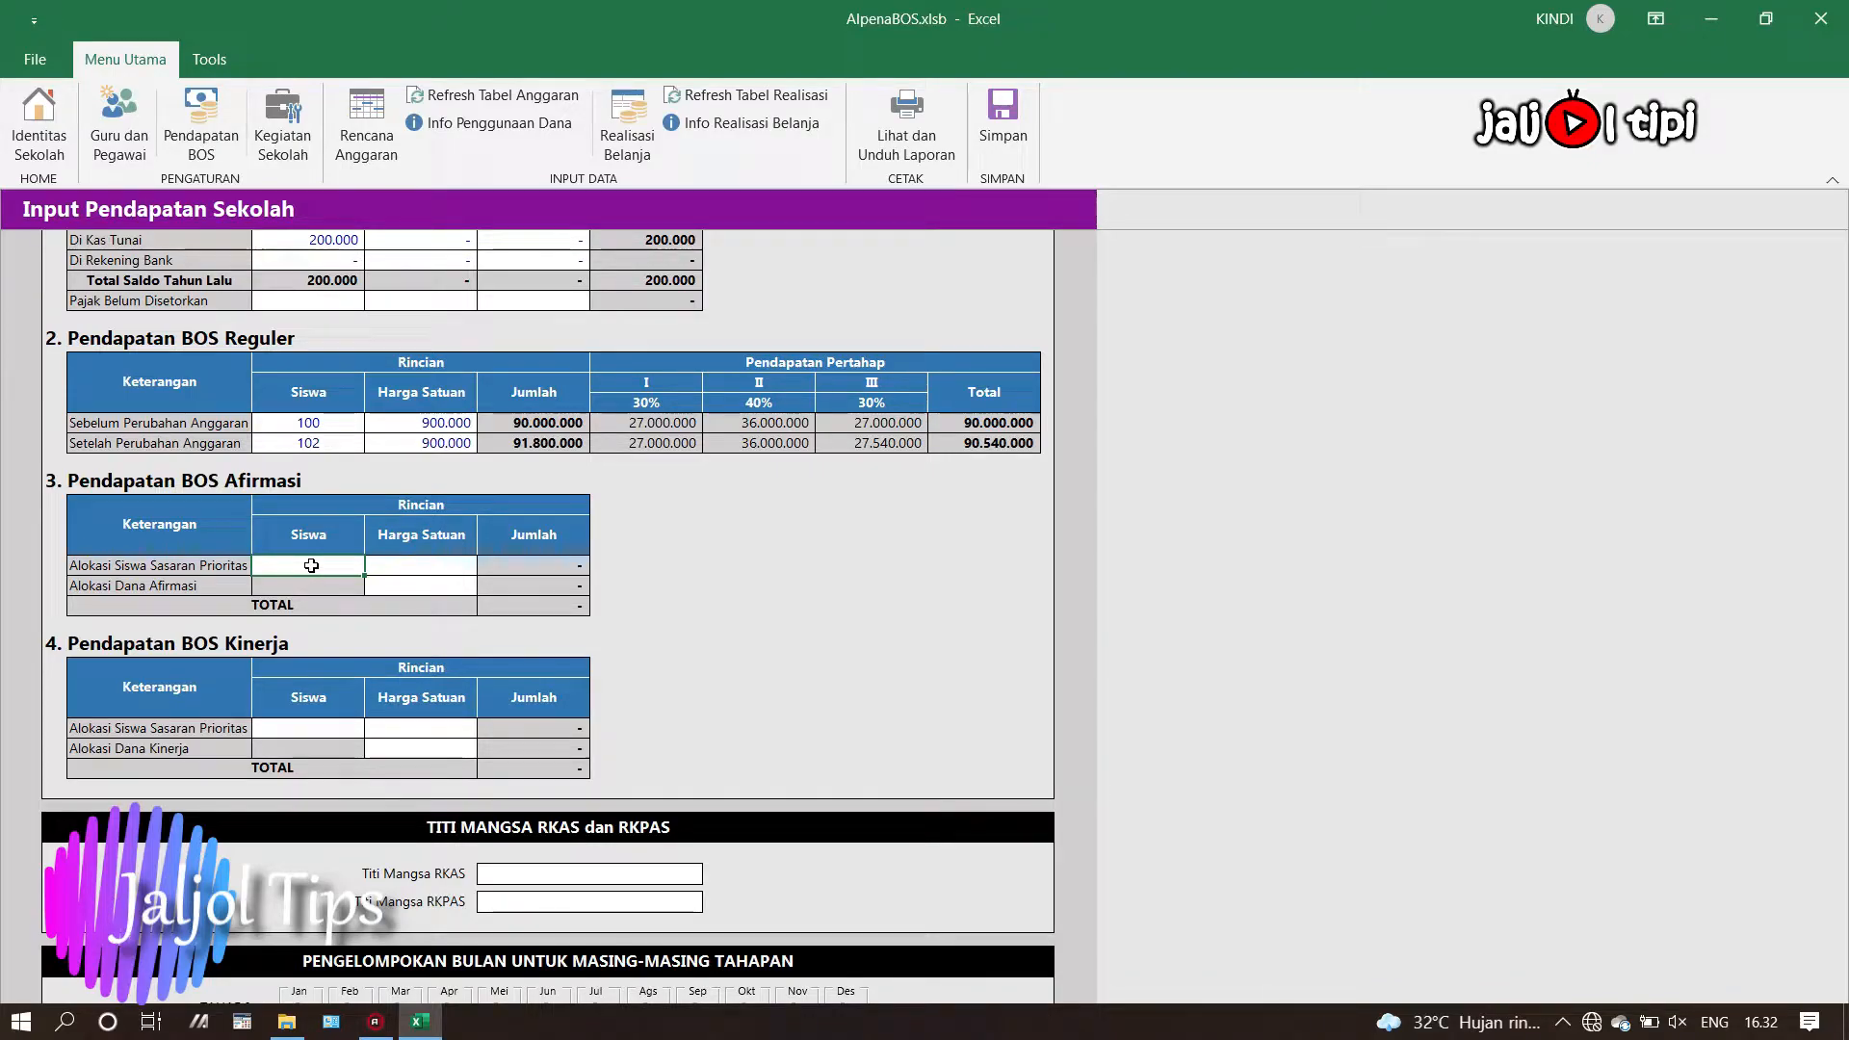
text(5)
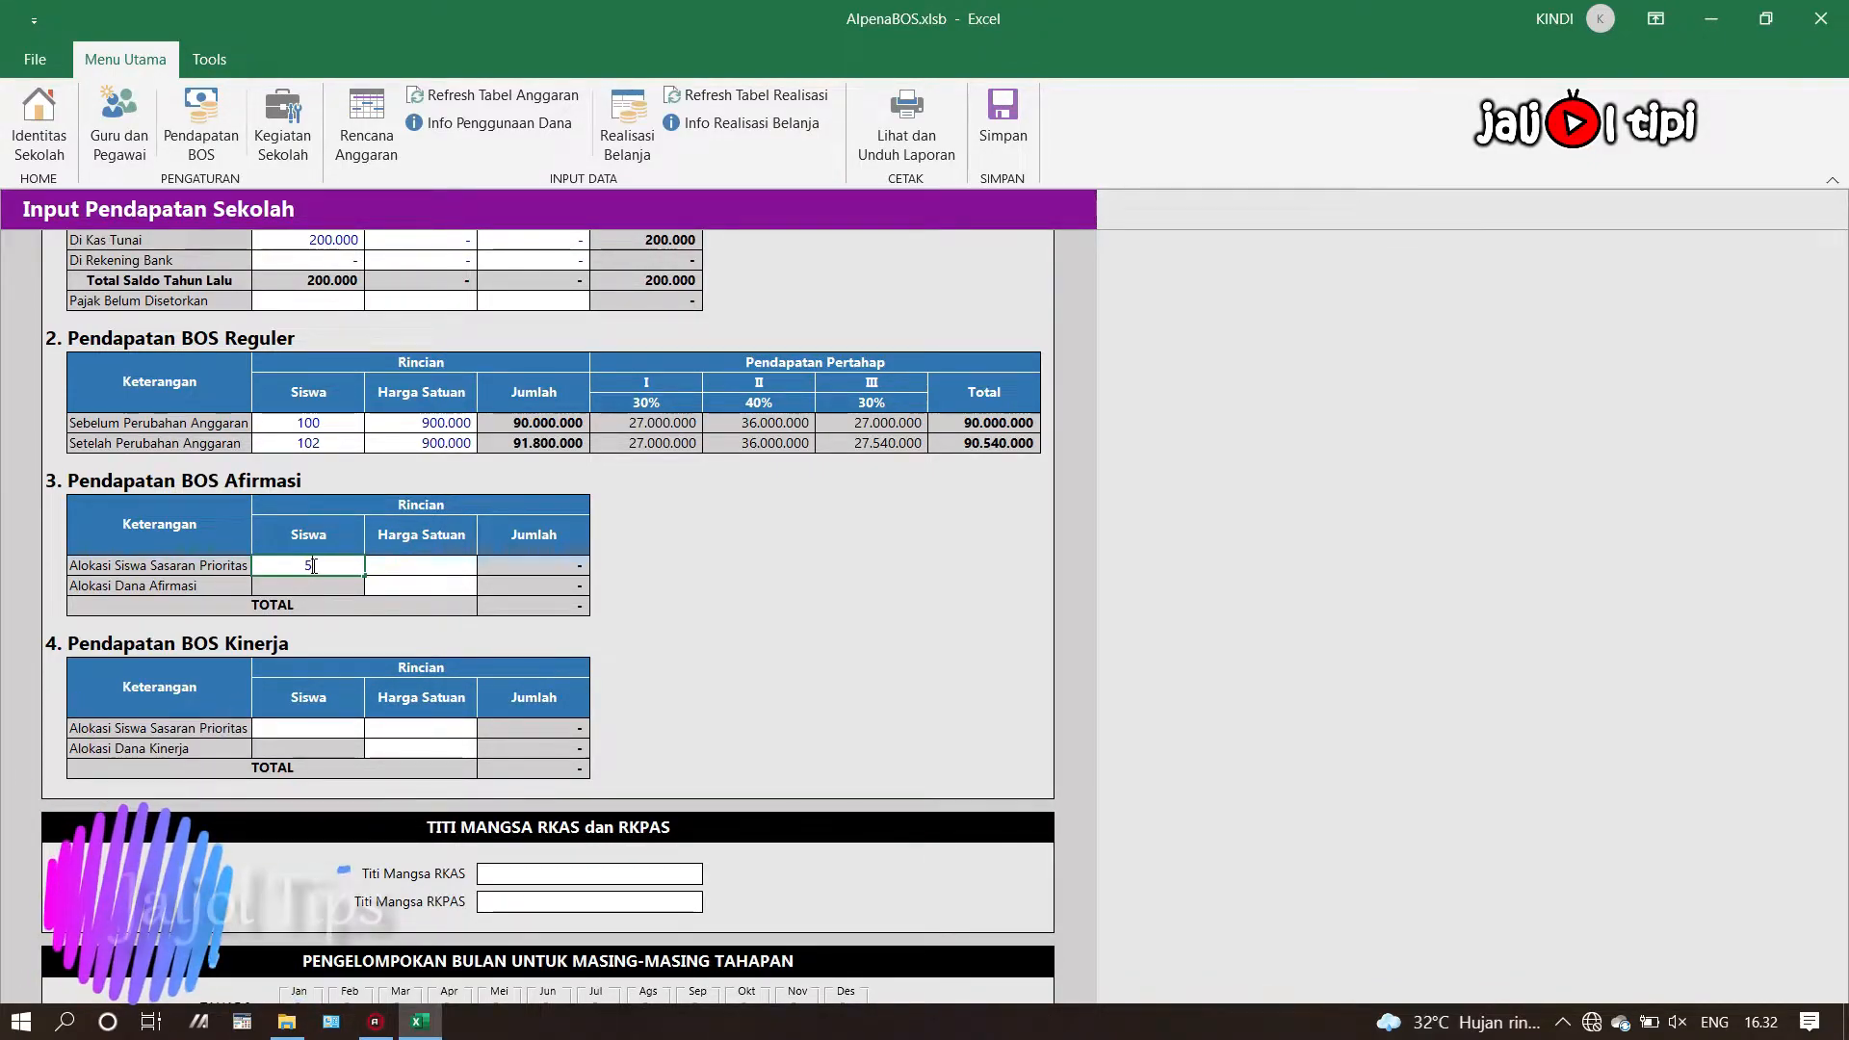
click(384, 565)
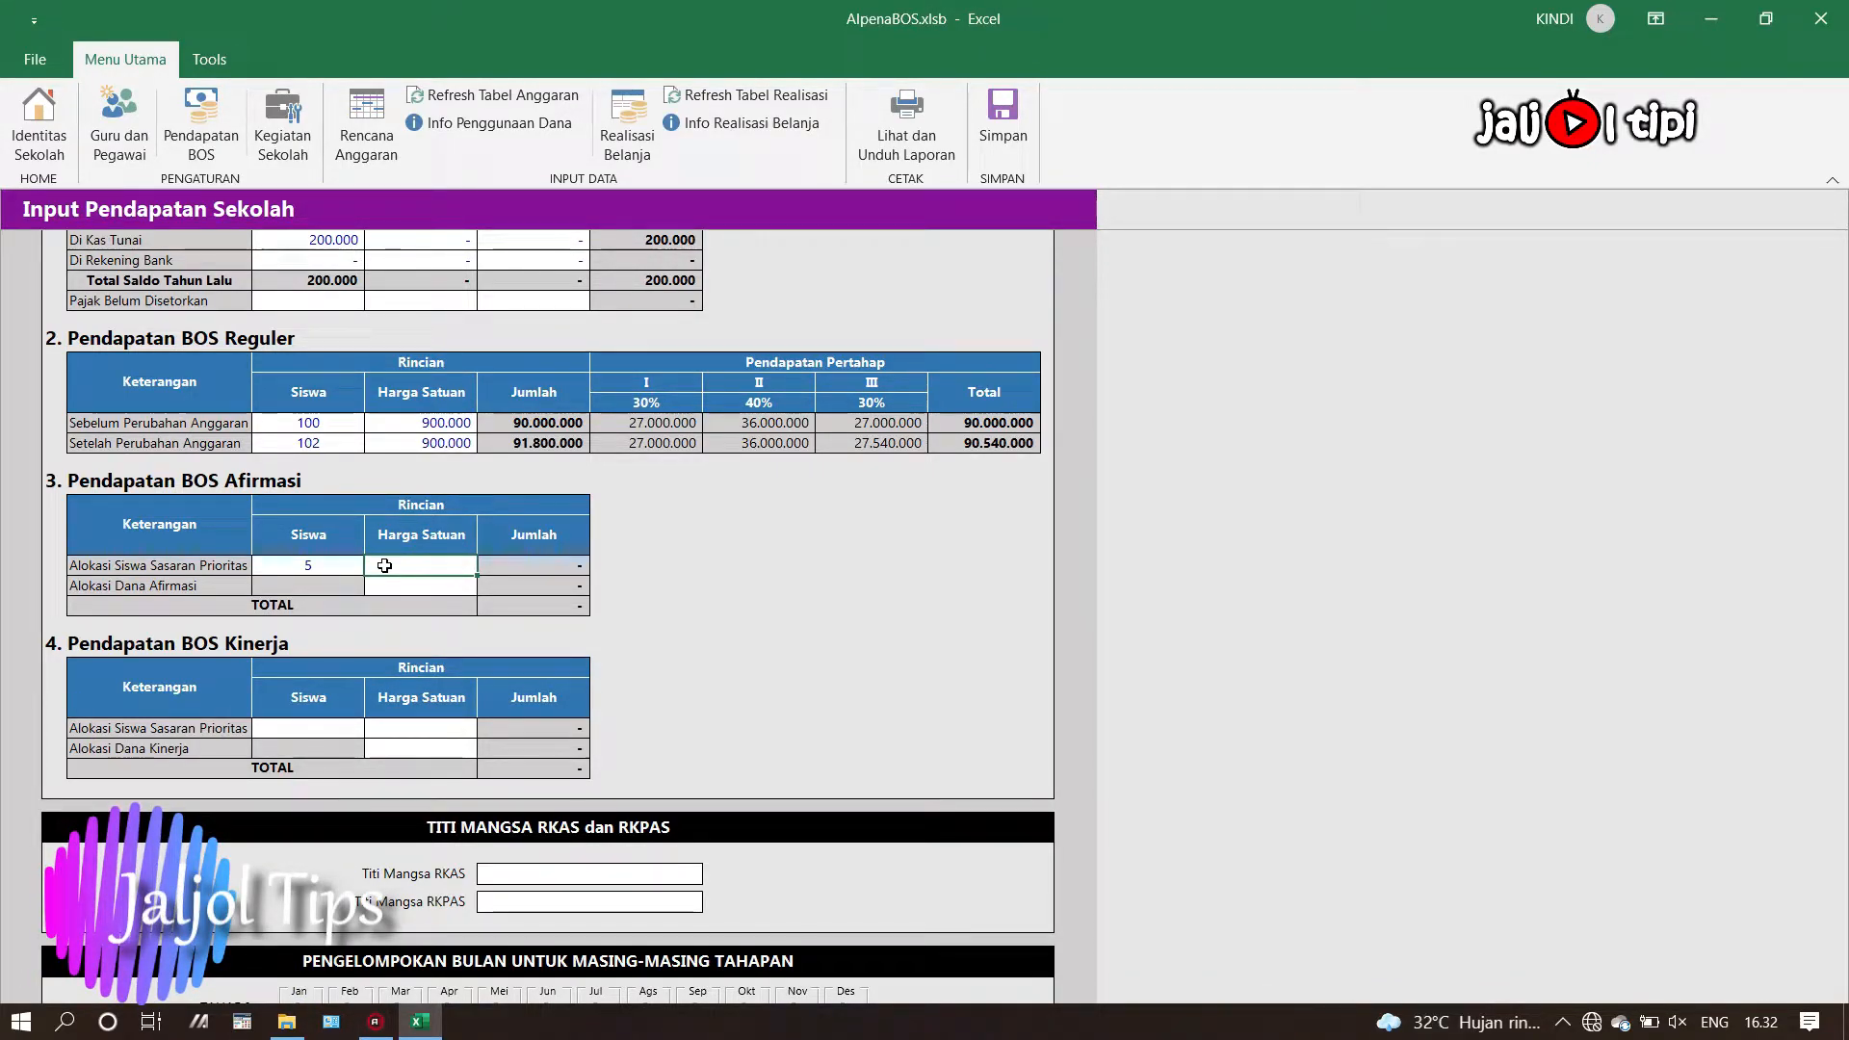
text(2.000.000)
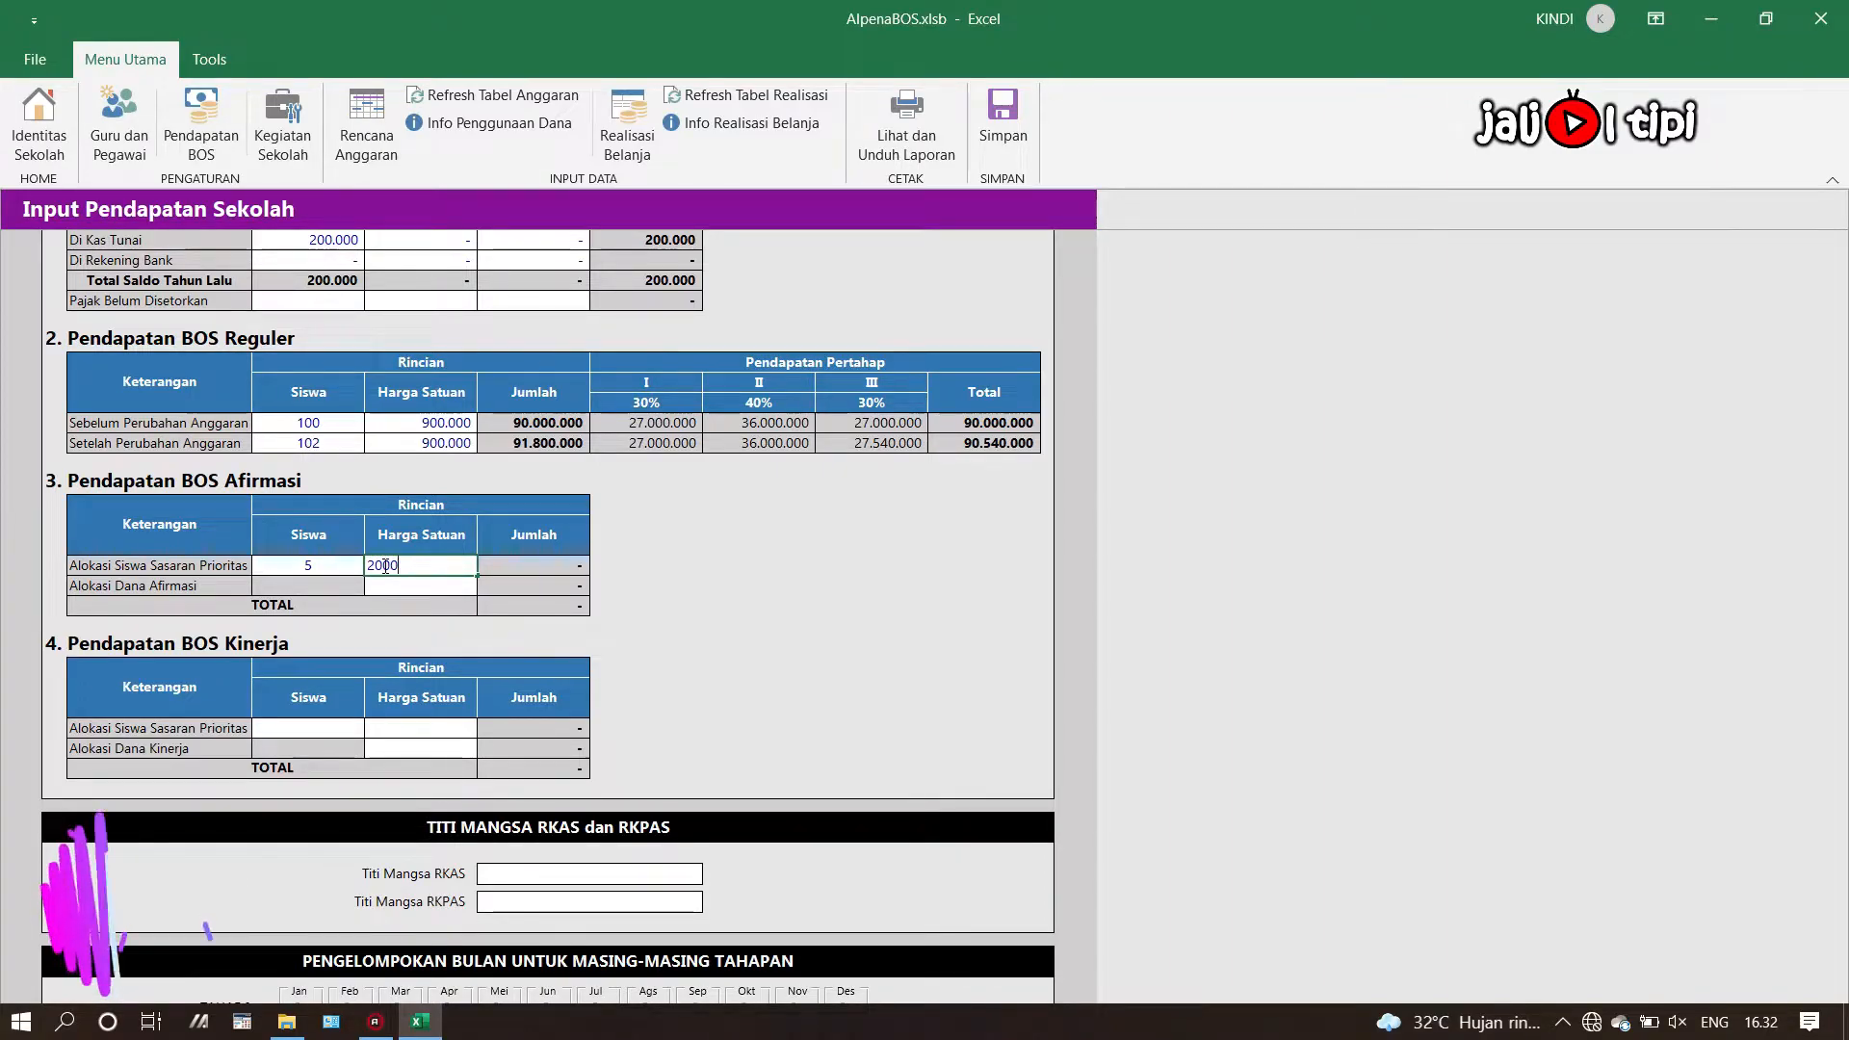
key(Return)
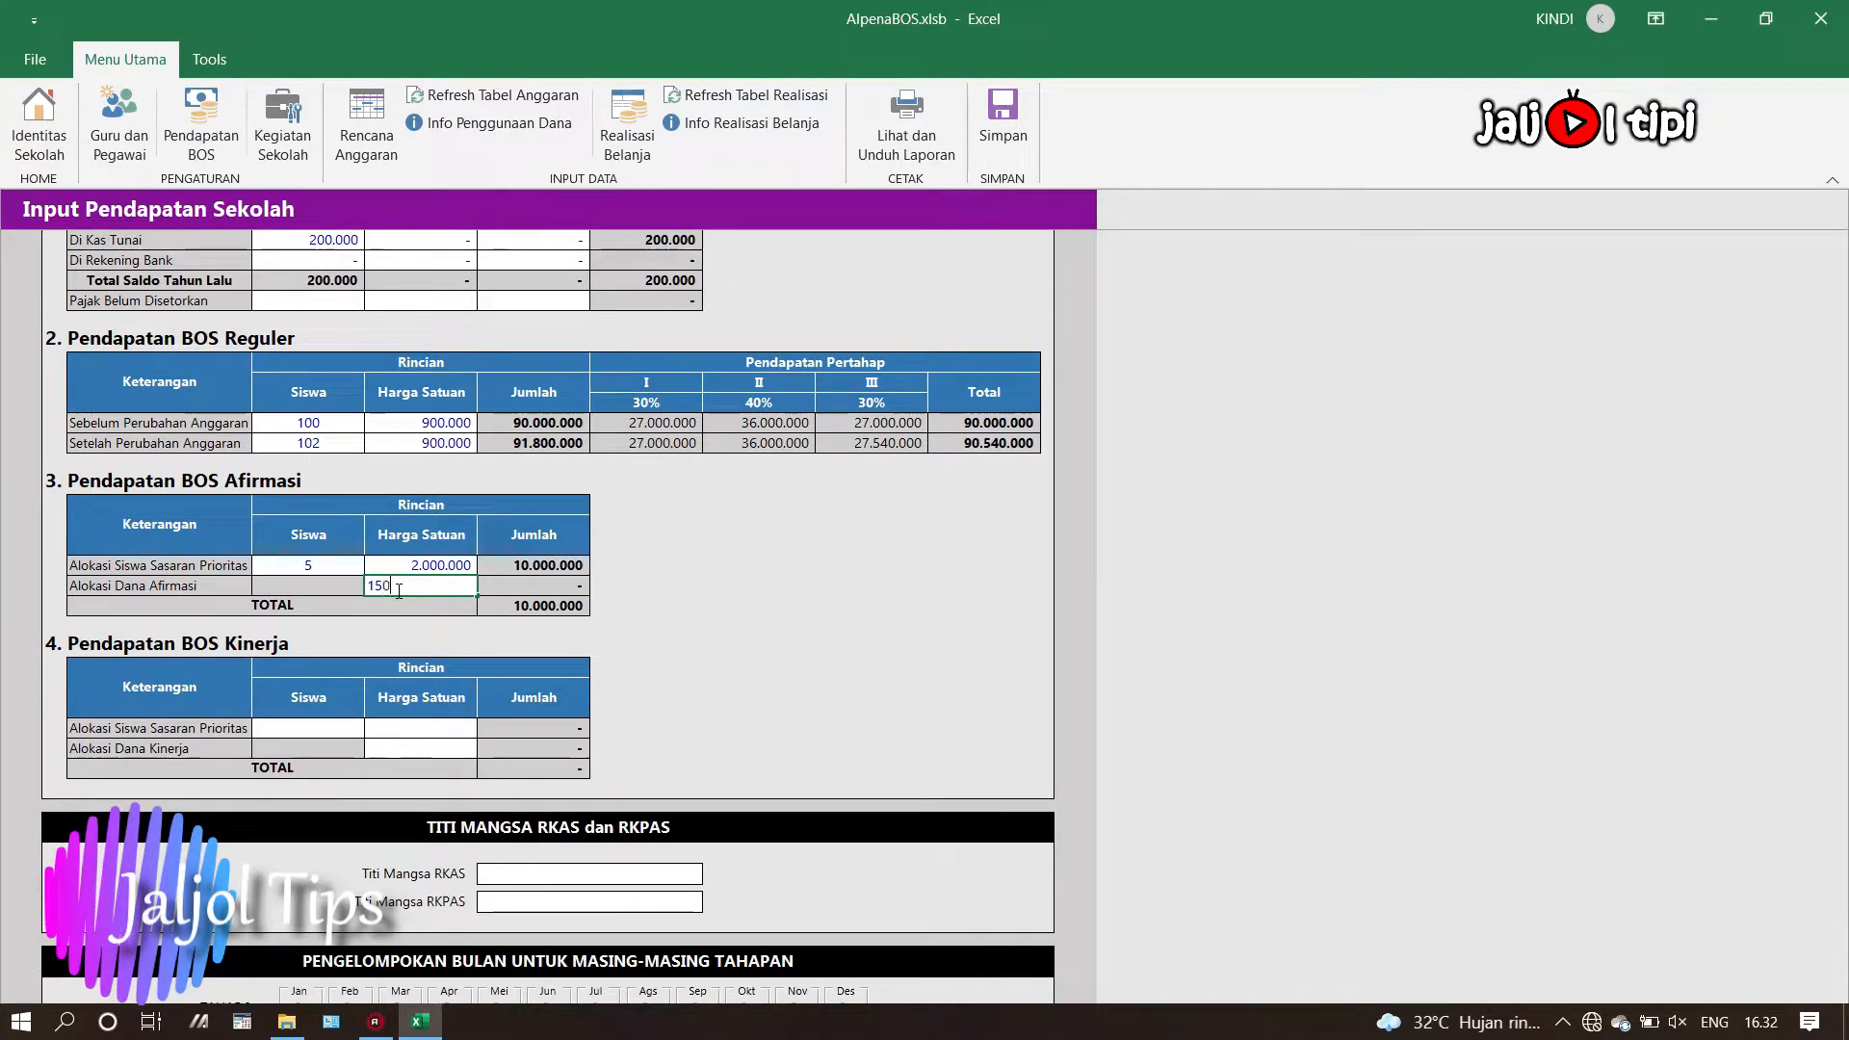
text(00000)
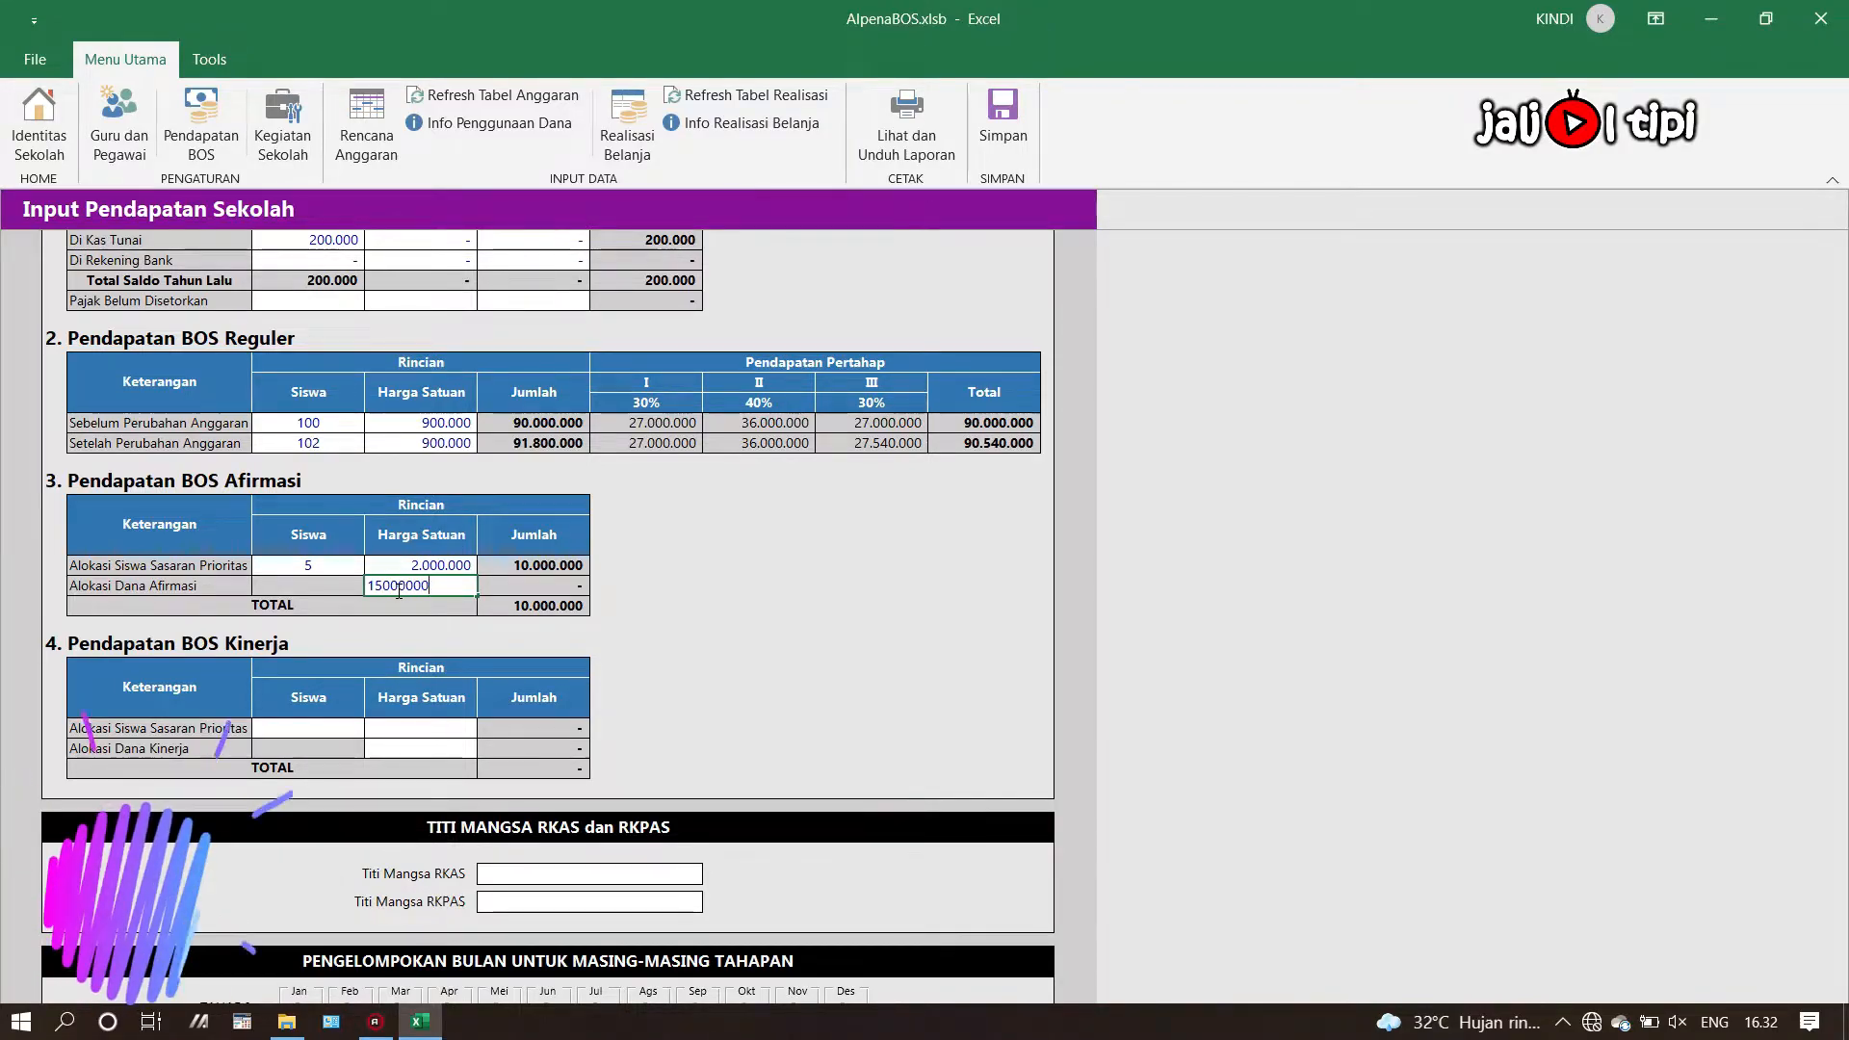
key(Return)
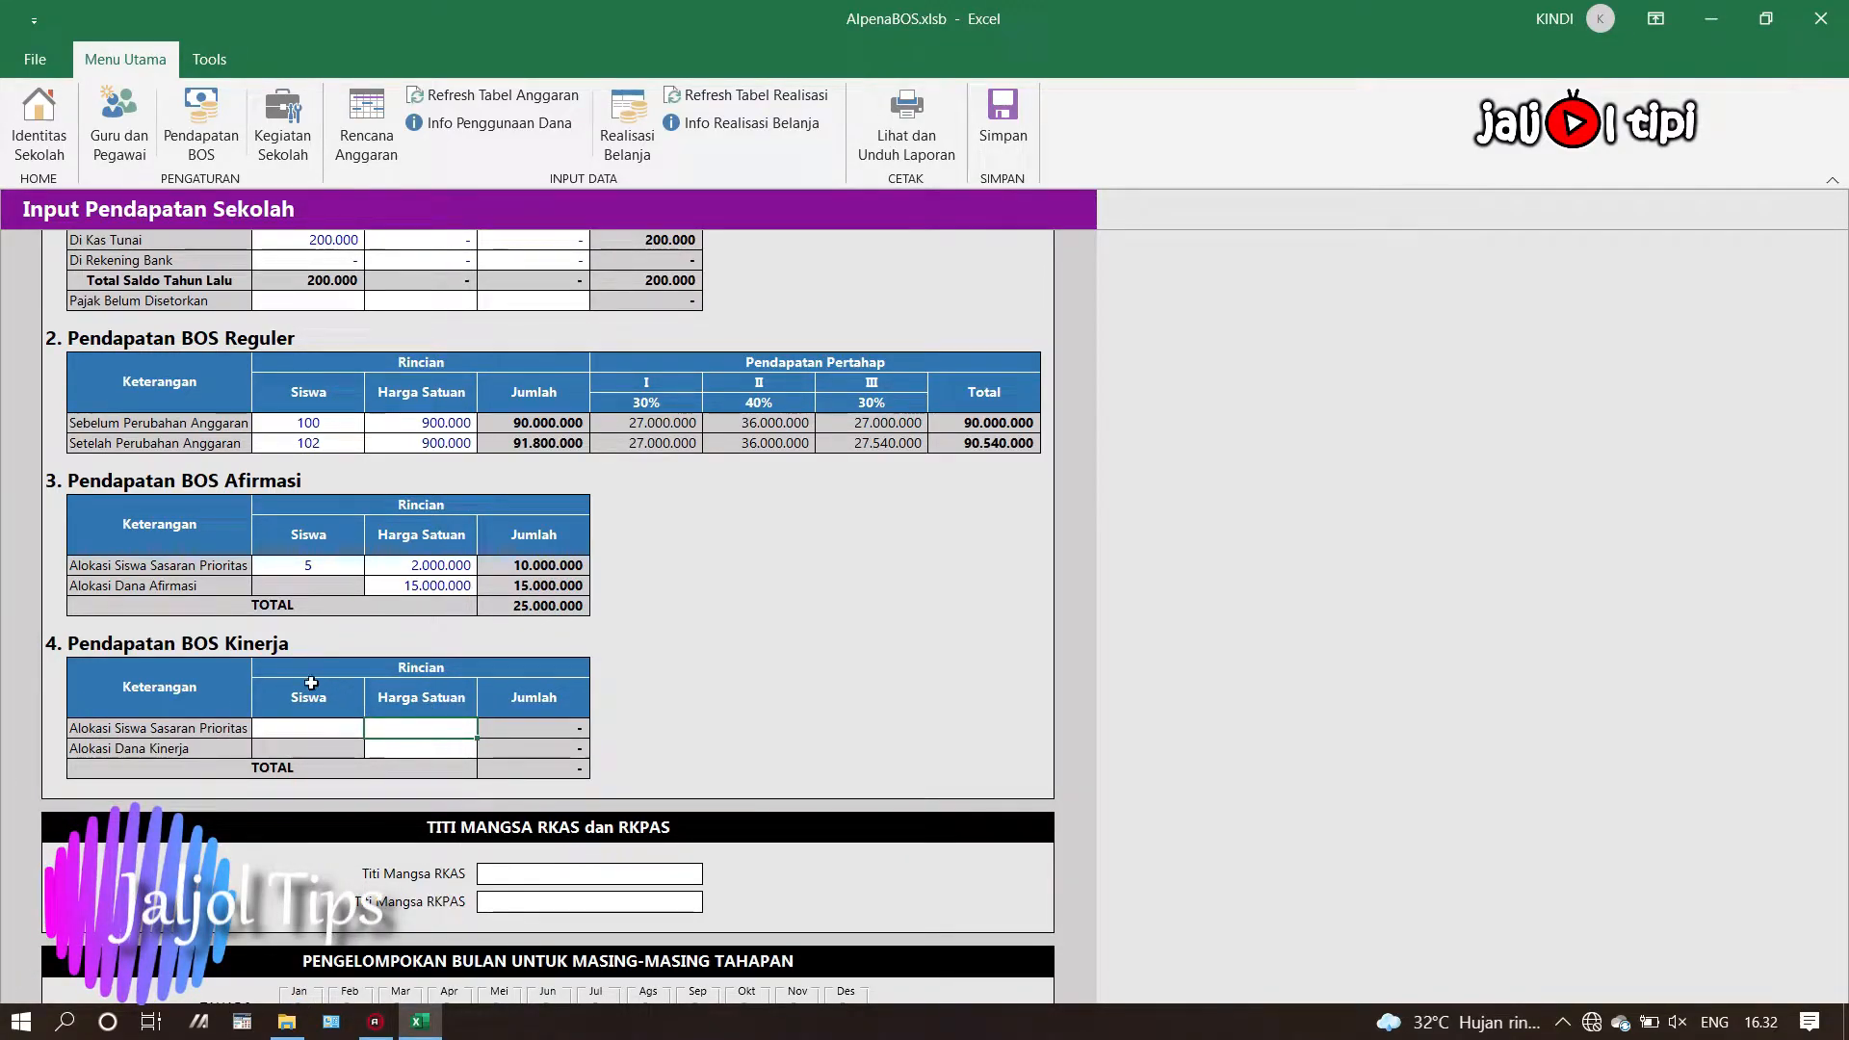
Clear the Alokasi Siswa Sasaran Prioritas student count and unit price under BOS Afirmasi, and set Alokasi Dana Afirmasi to 25000000.
click(347, 567)
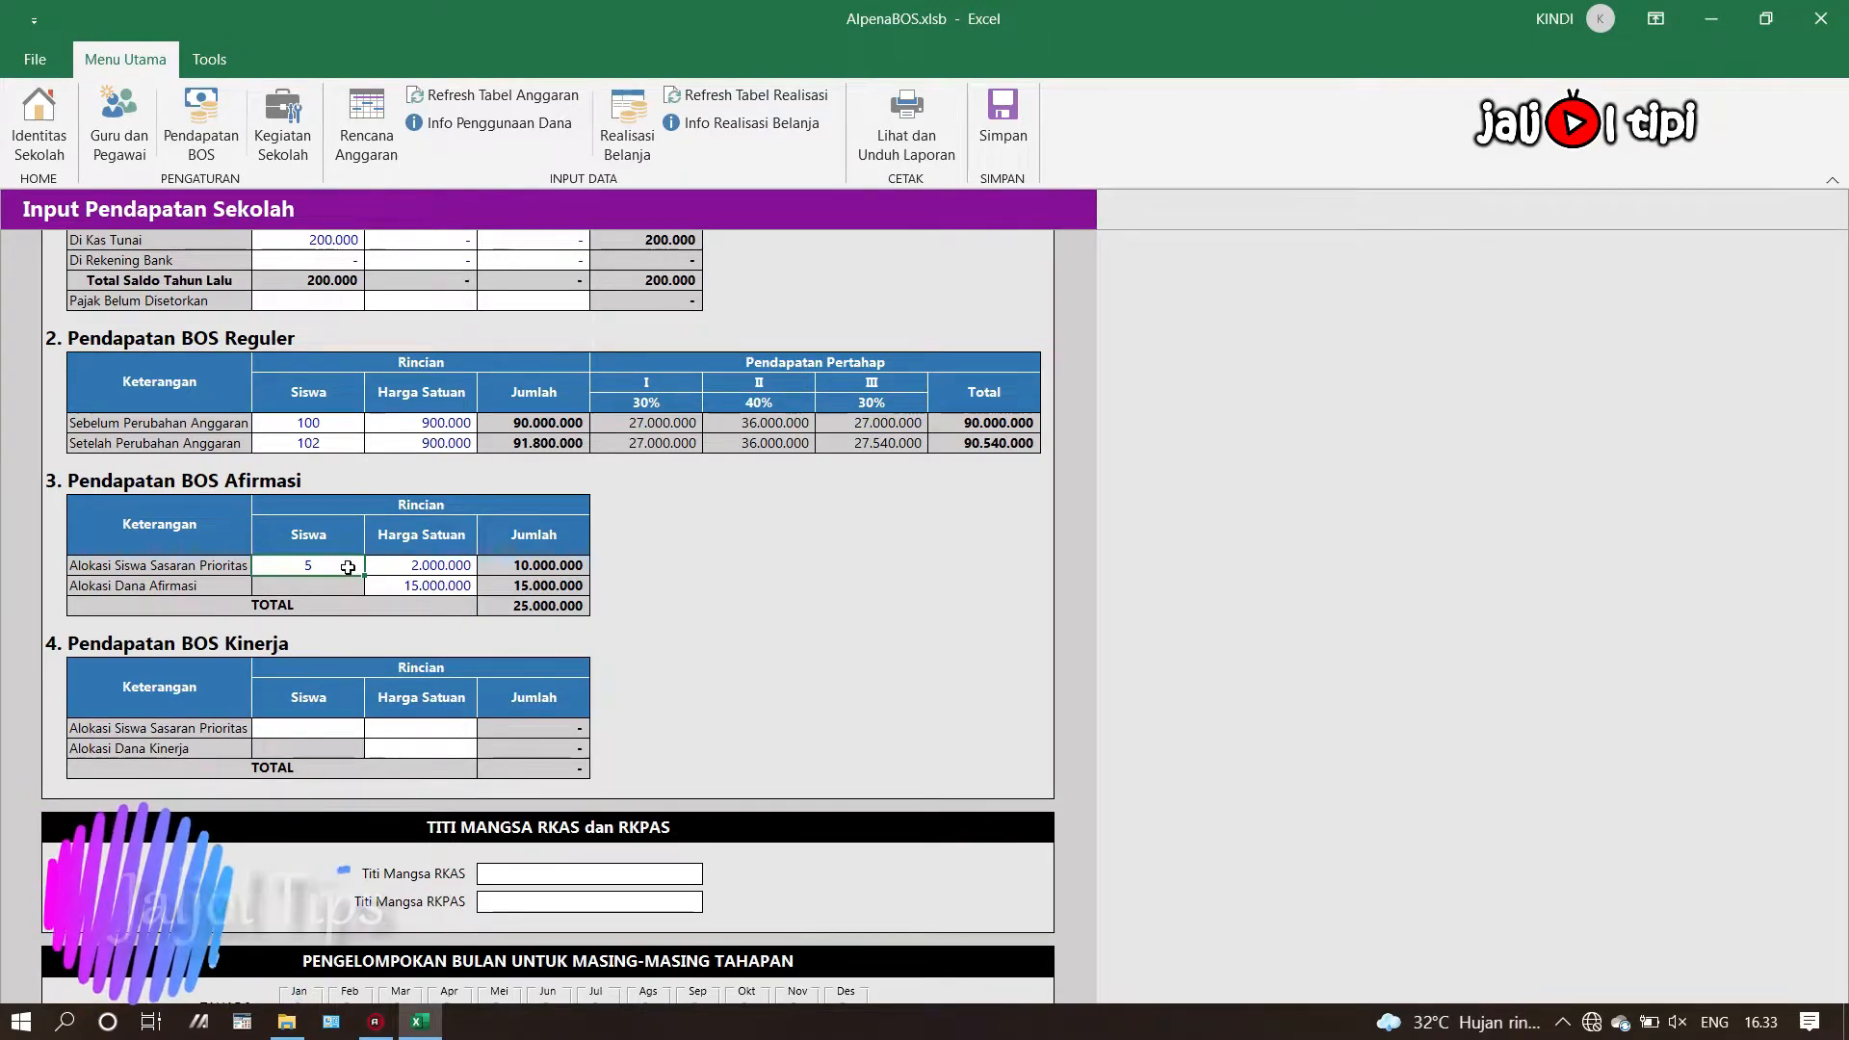
click(394, 567)
key(Delete)
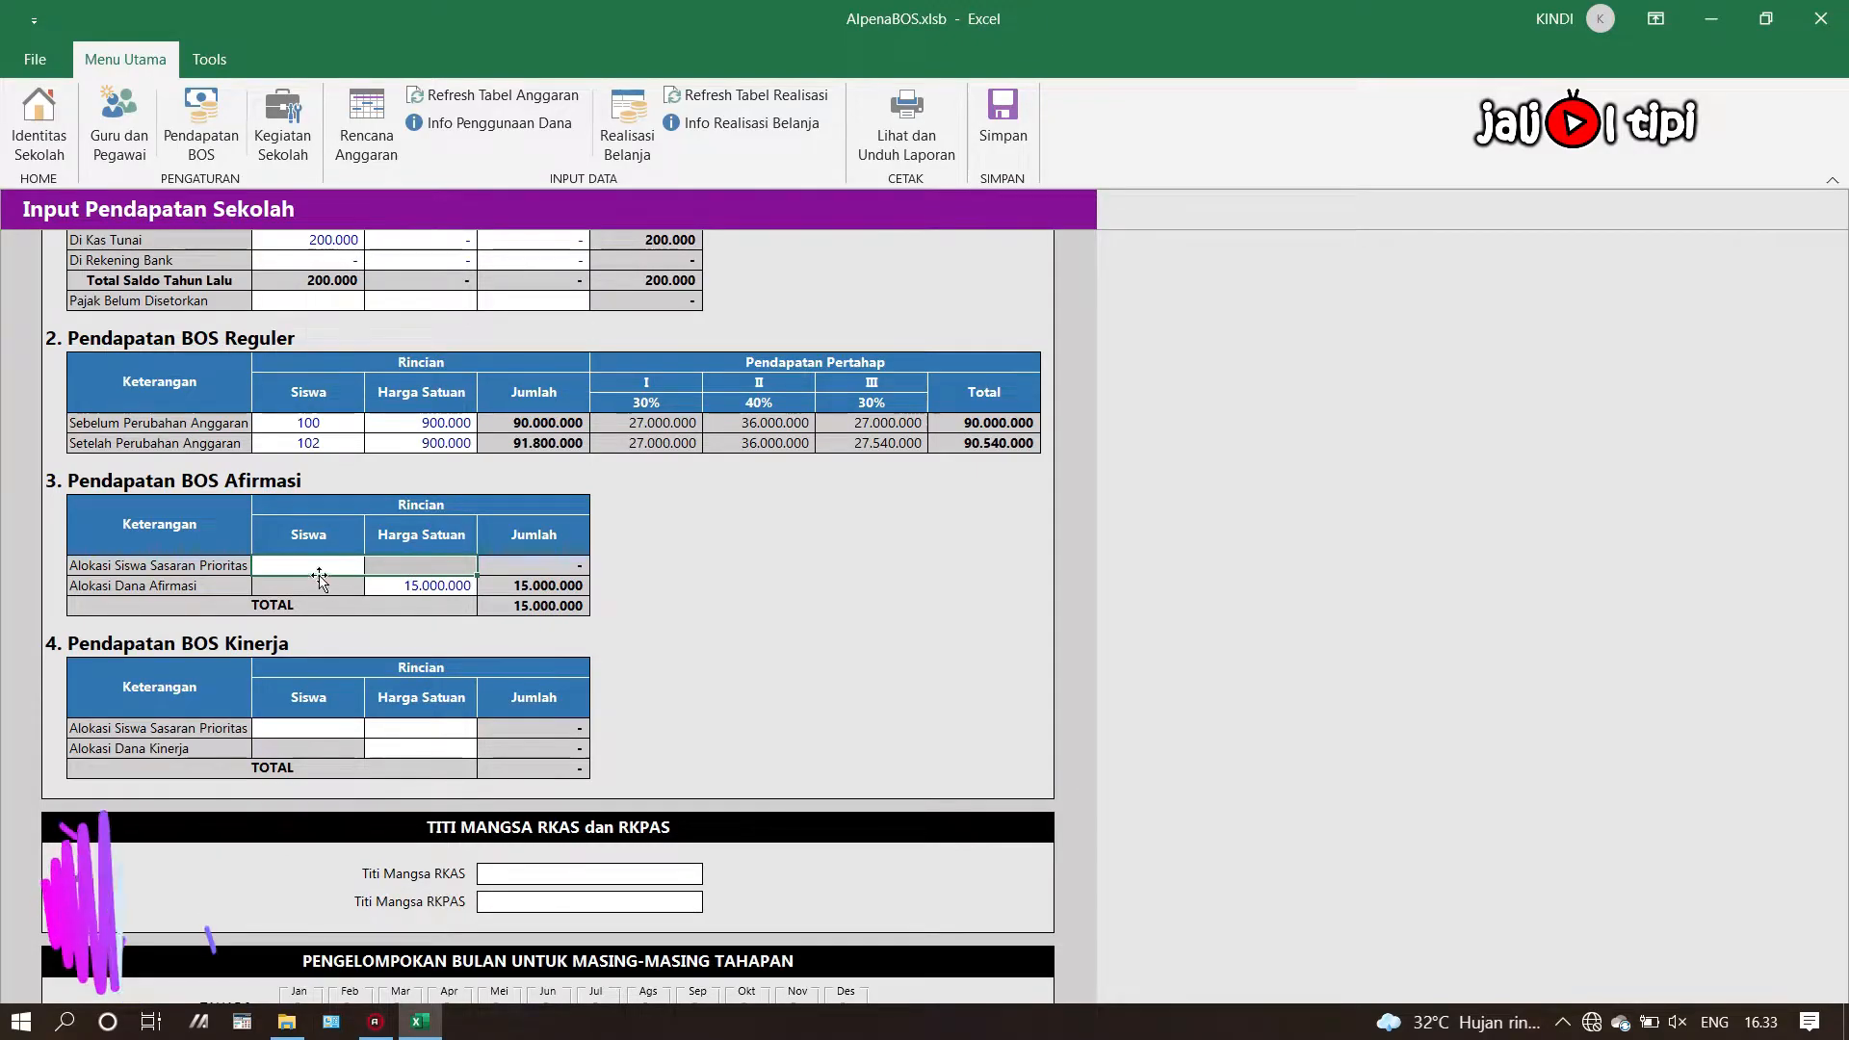
click(398, 585)
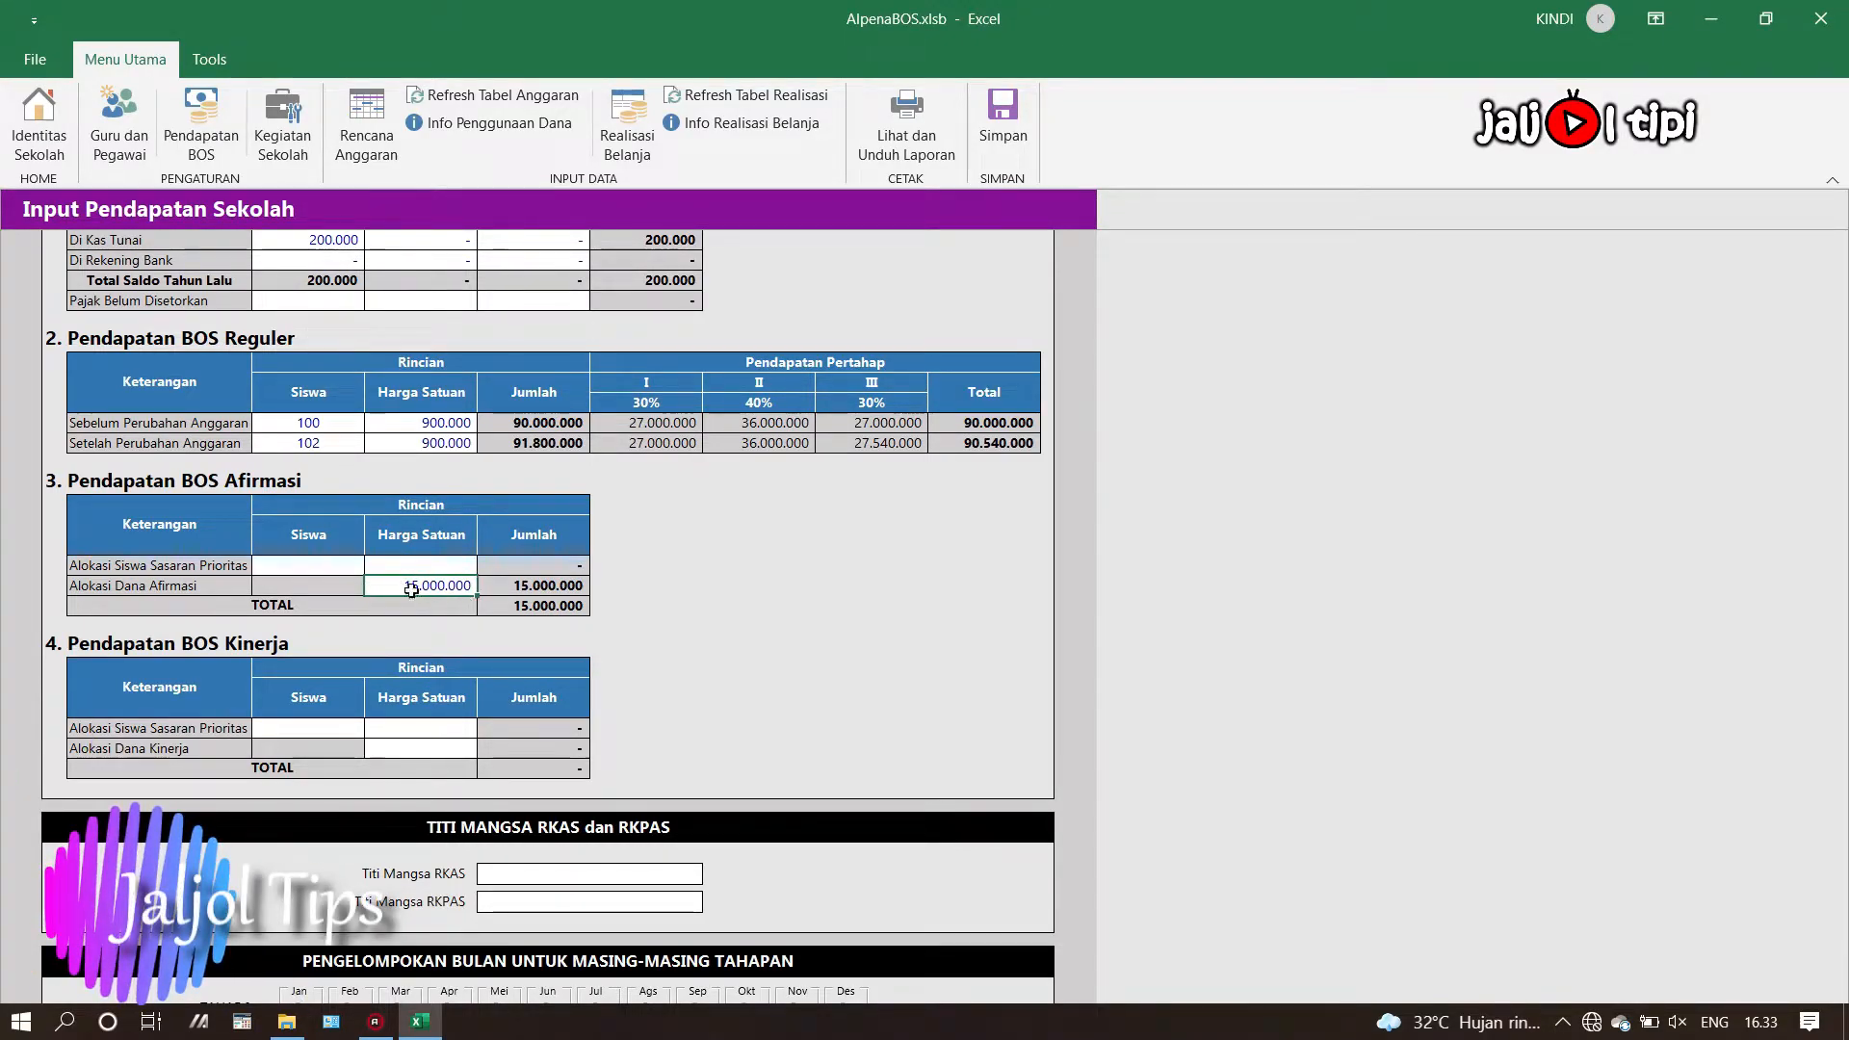
text(25000)
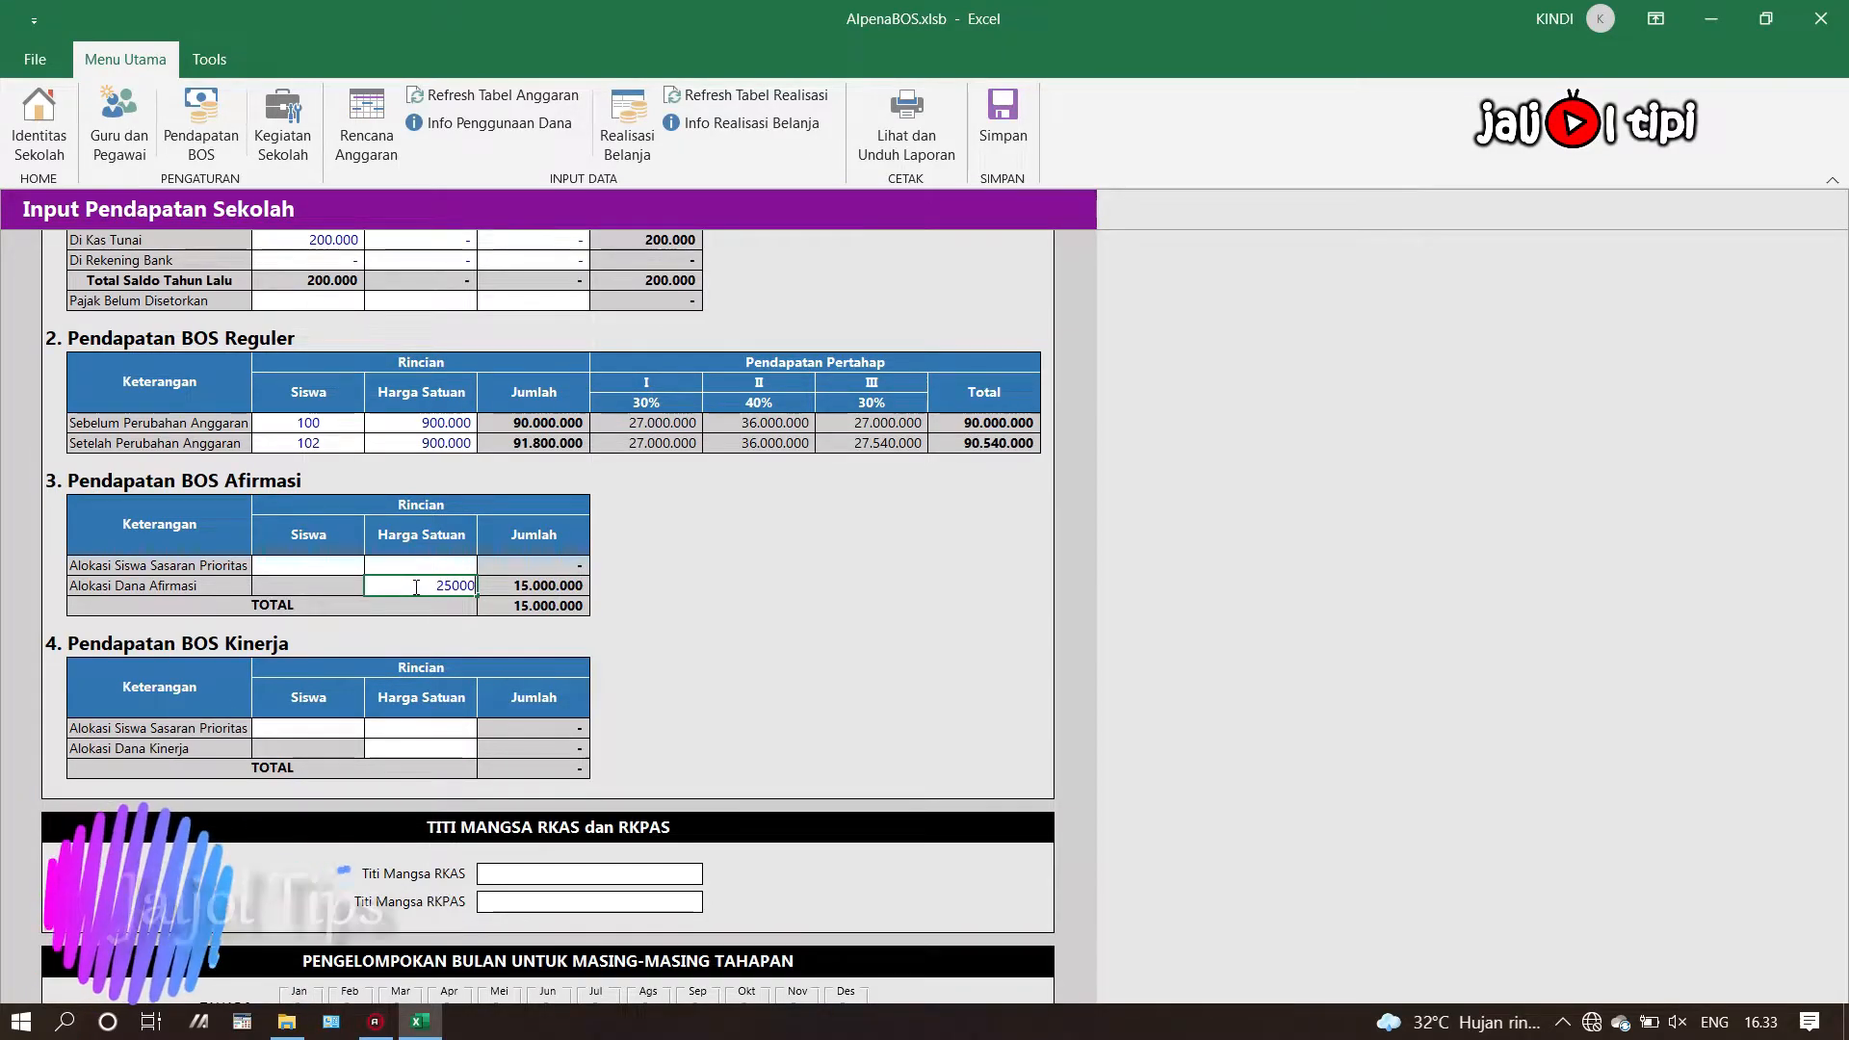
key(Return)
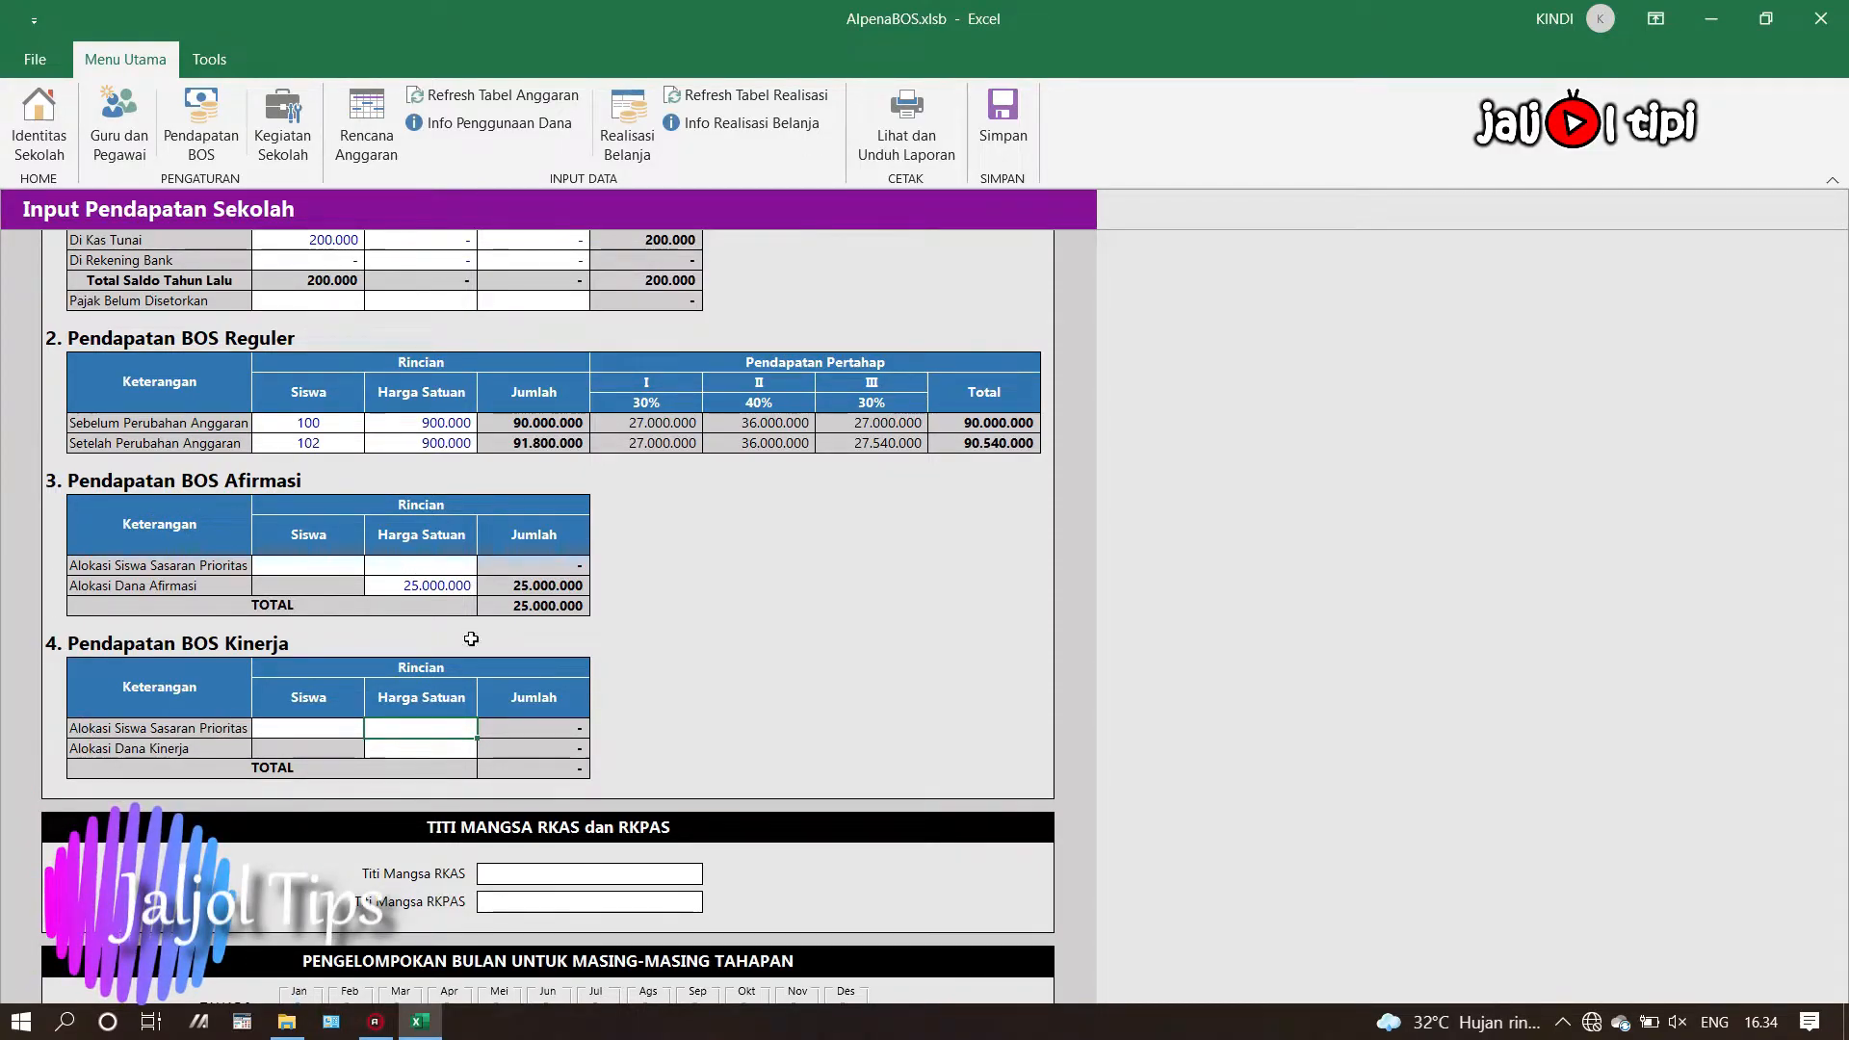
Set Titi Mangsa RKAS to "Pandeglang, 20 Desember 2020" and Titi Mangsa RKPAS to "Pandeglang, 1 Oktober 2021".
click(321, 731)
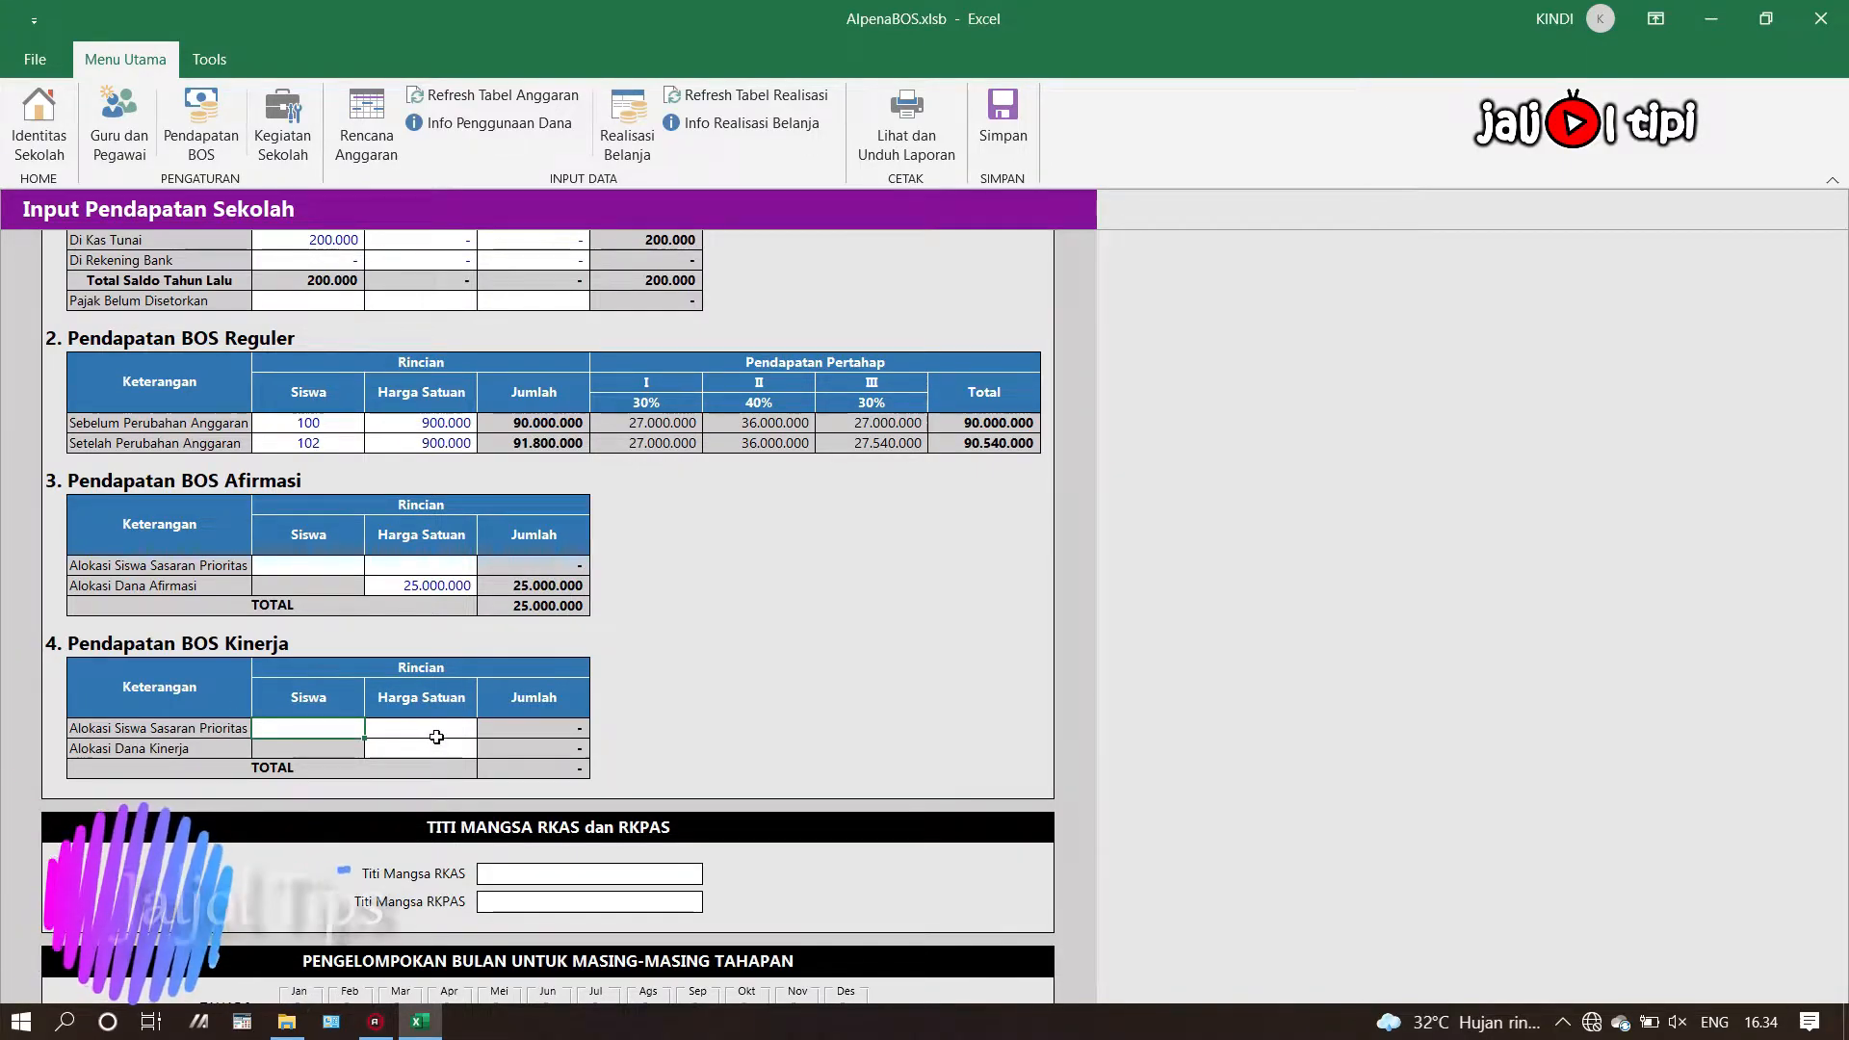
scroll(439, 727, down, 3)
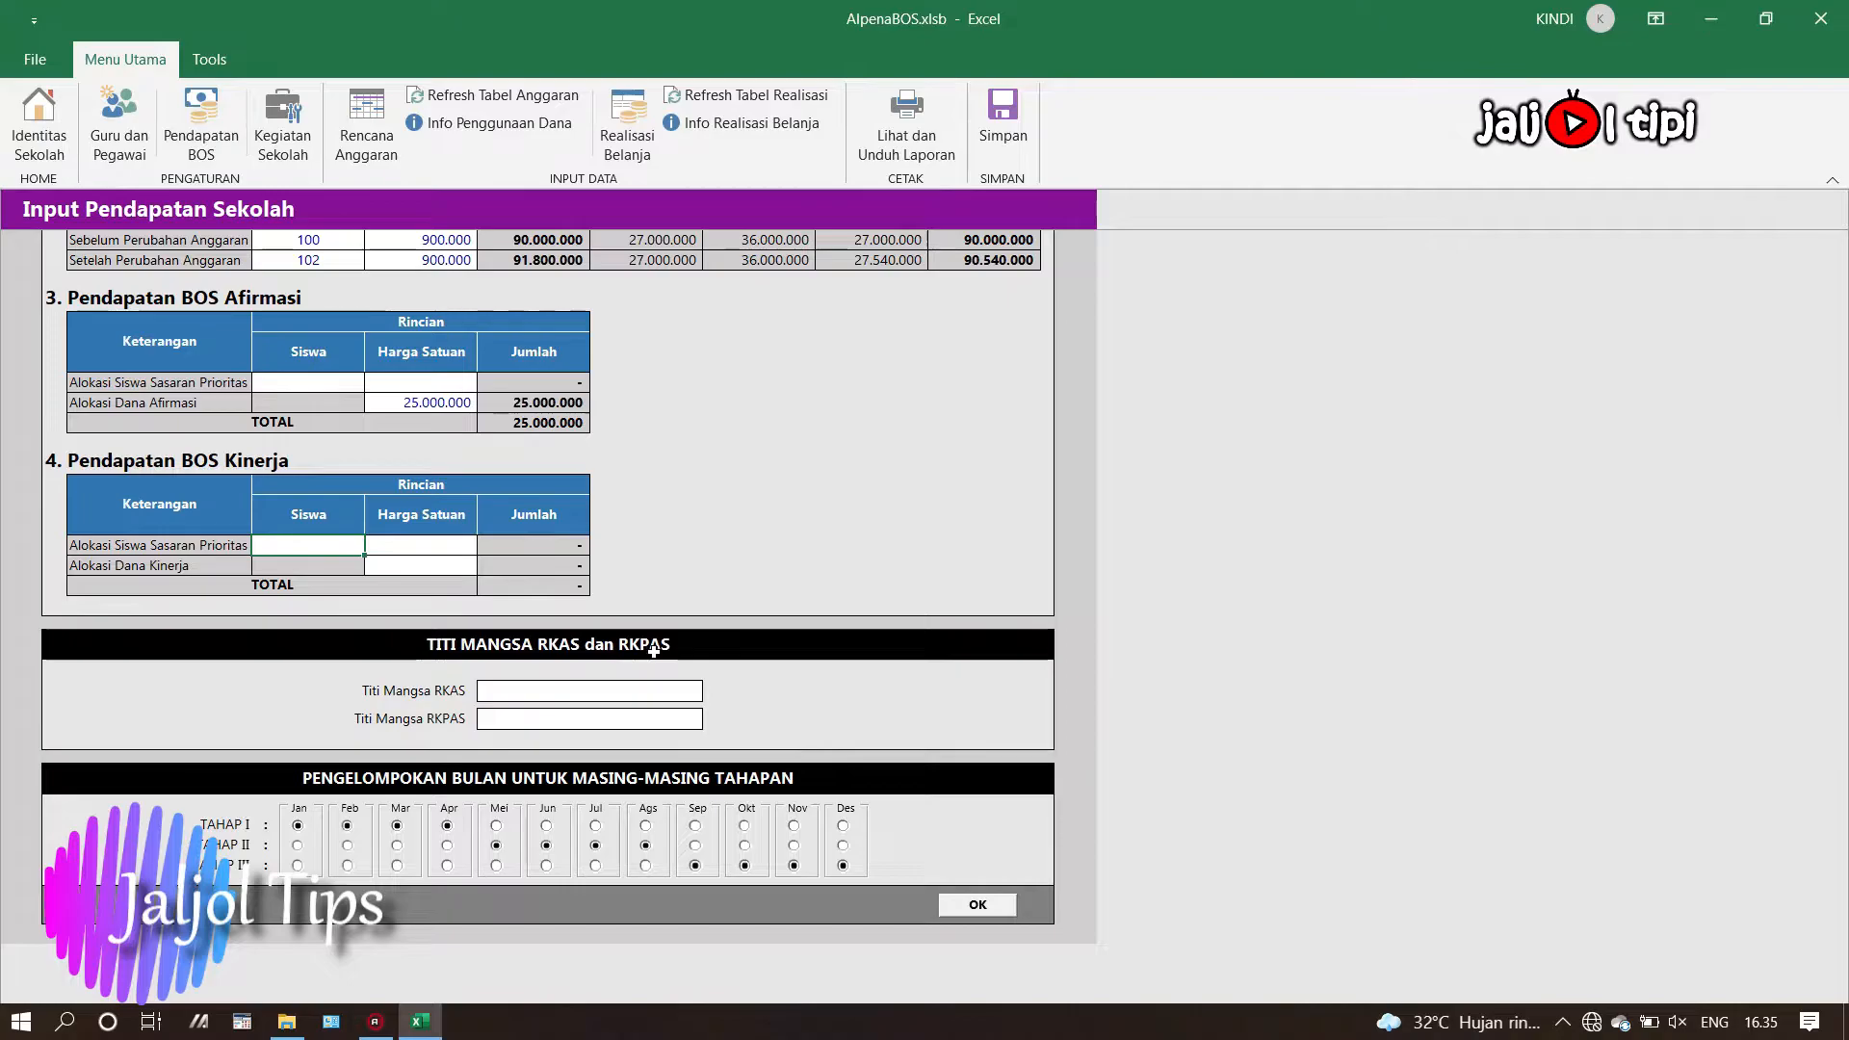
click(503, 695)
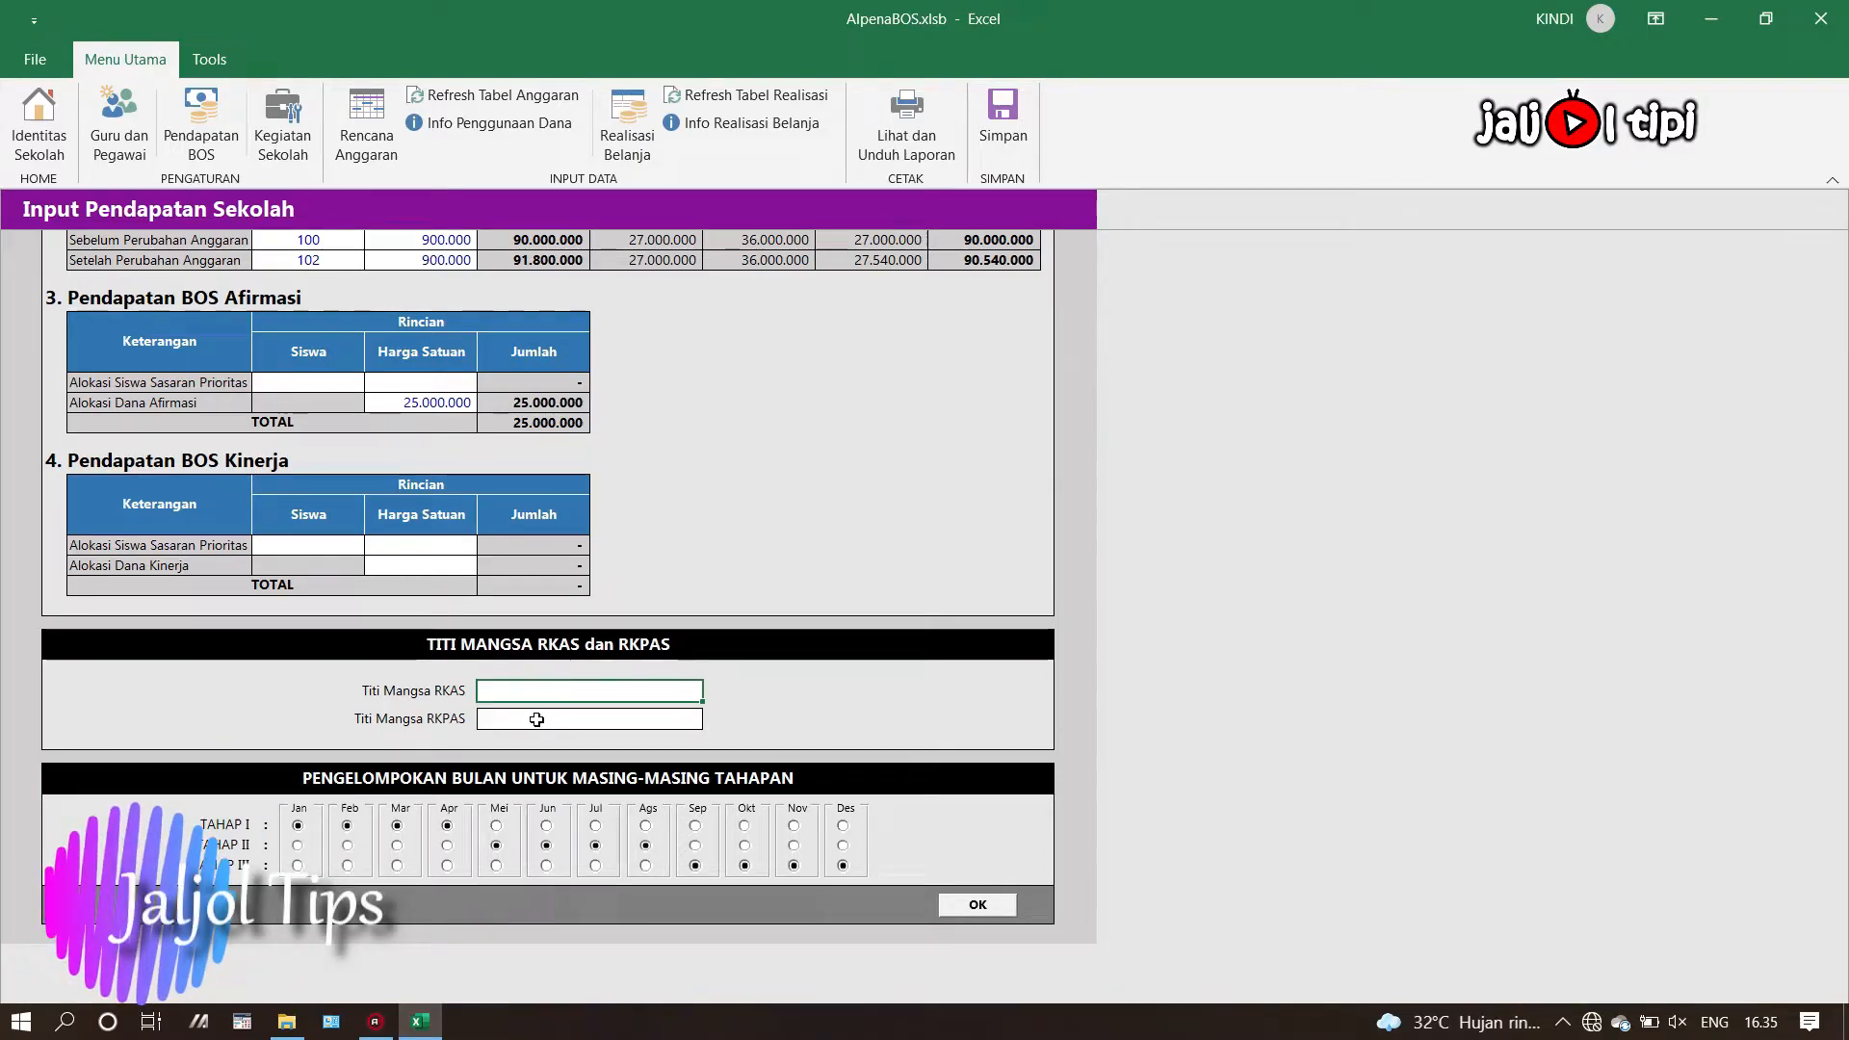
click(537, 720)
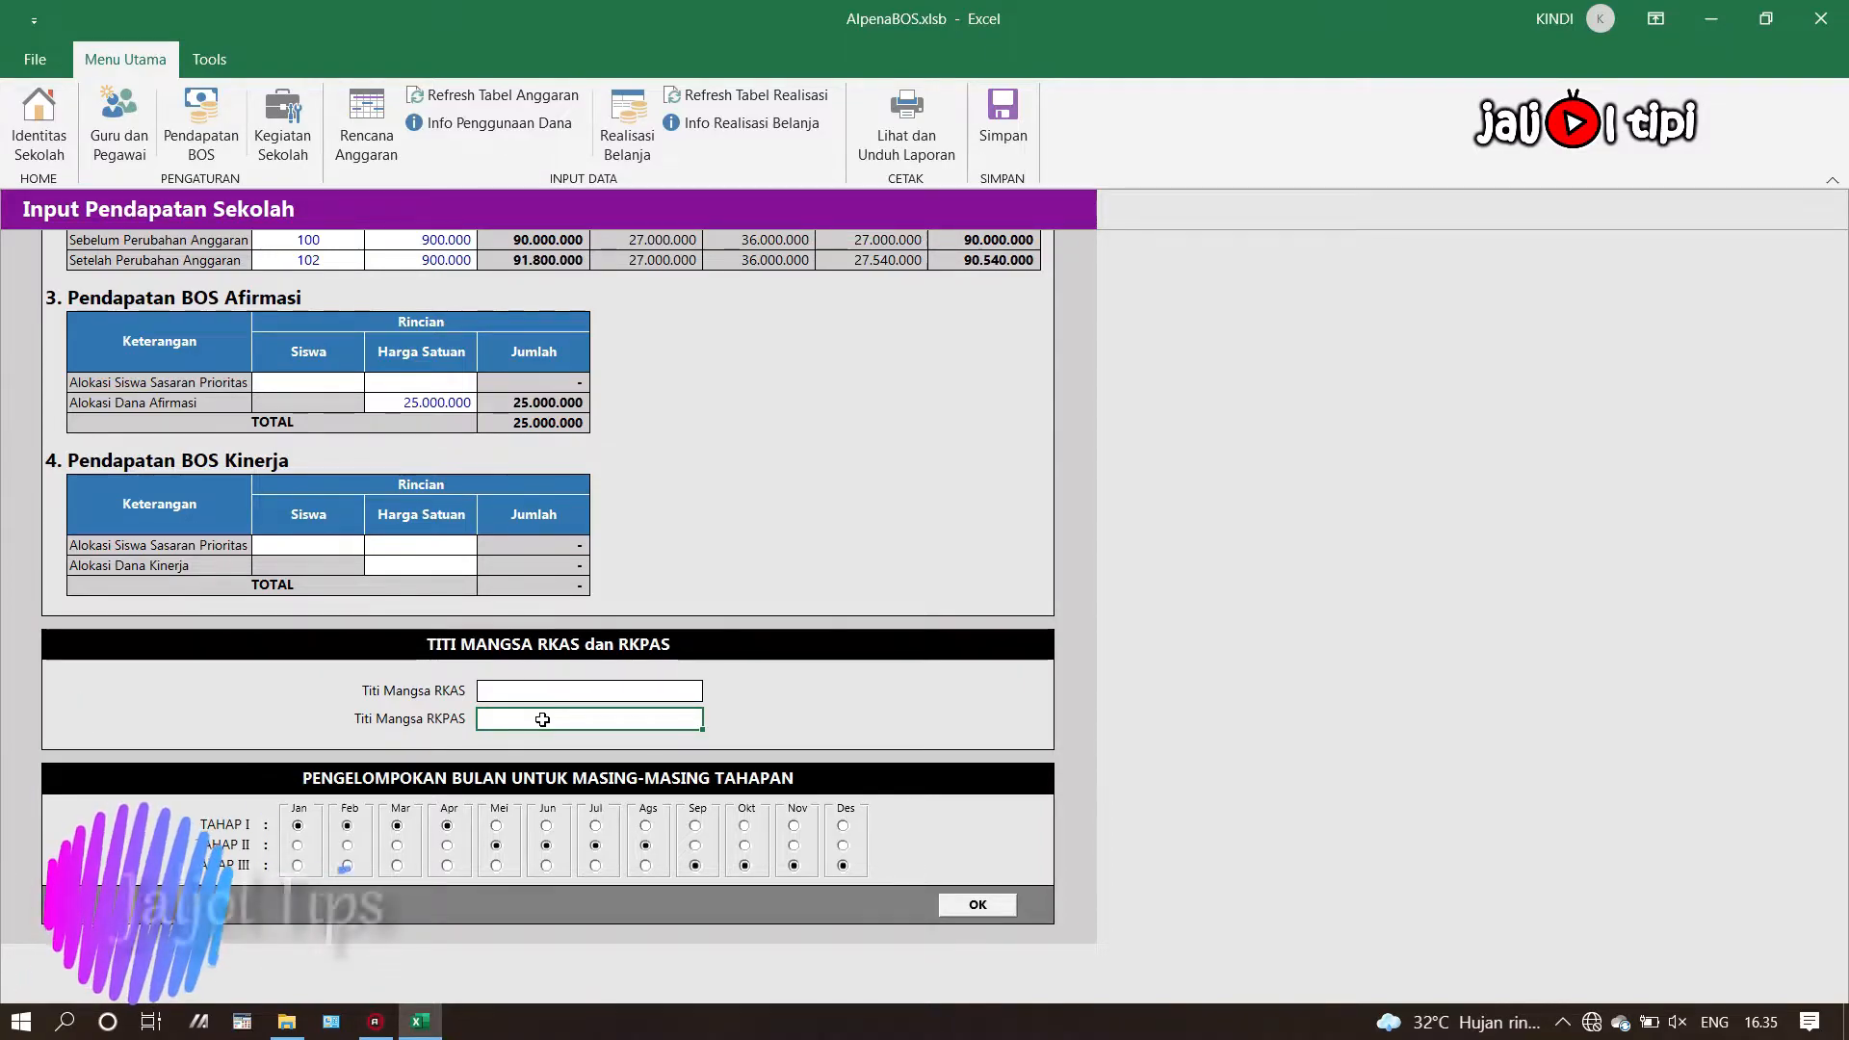
click(544, 689)
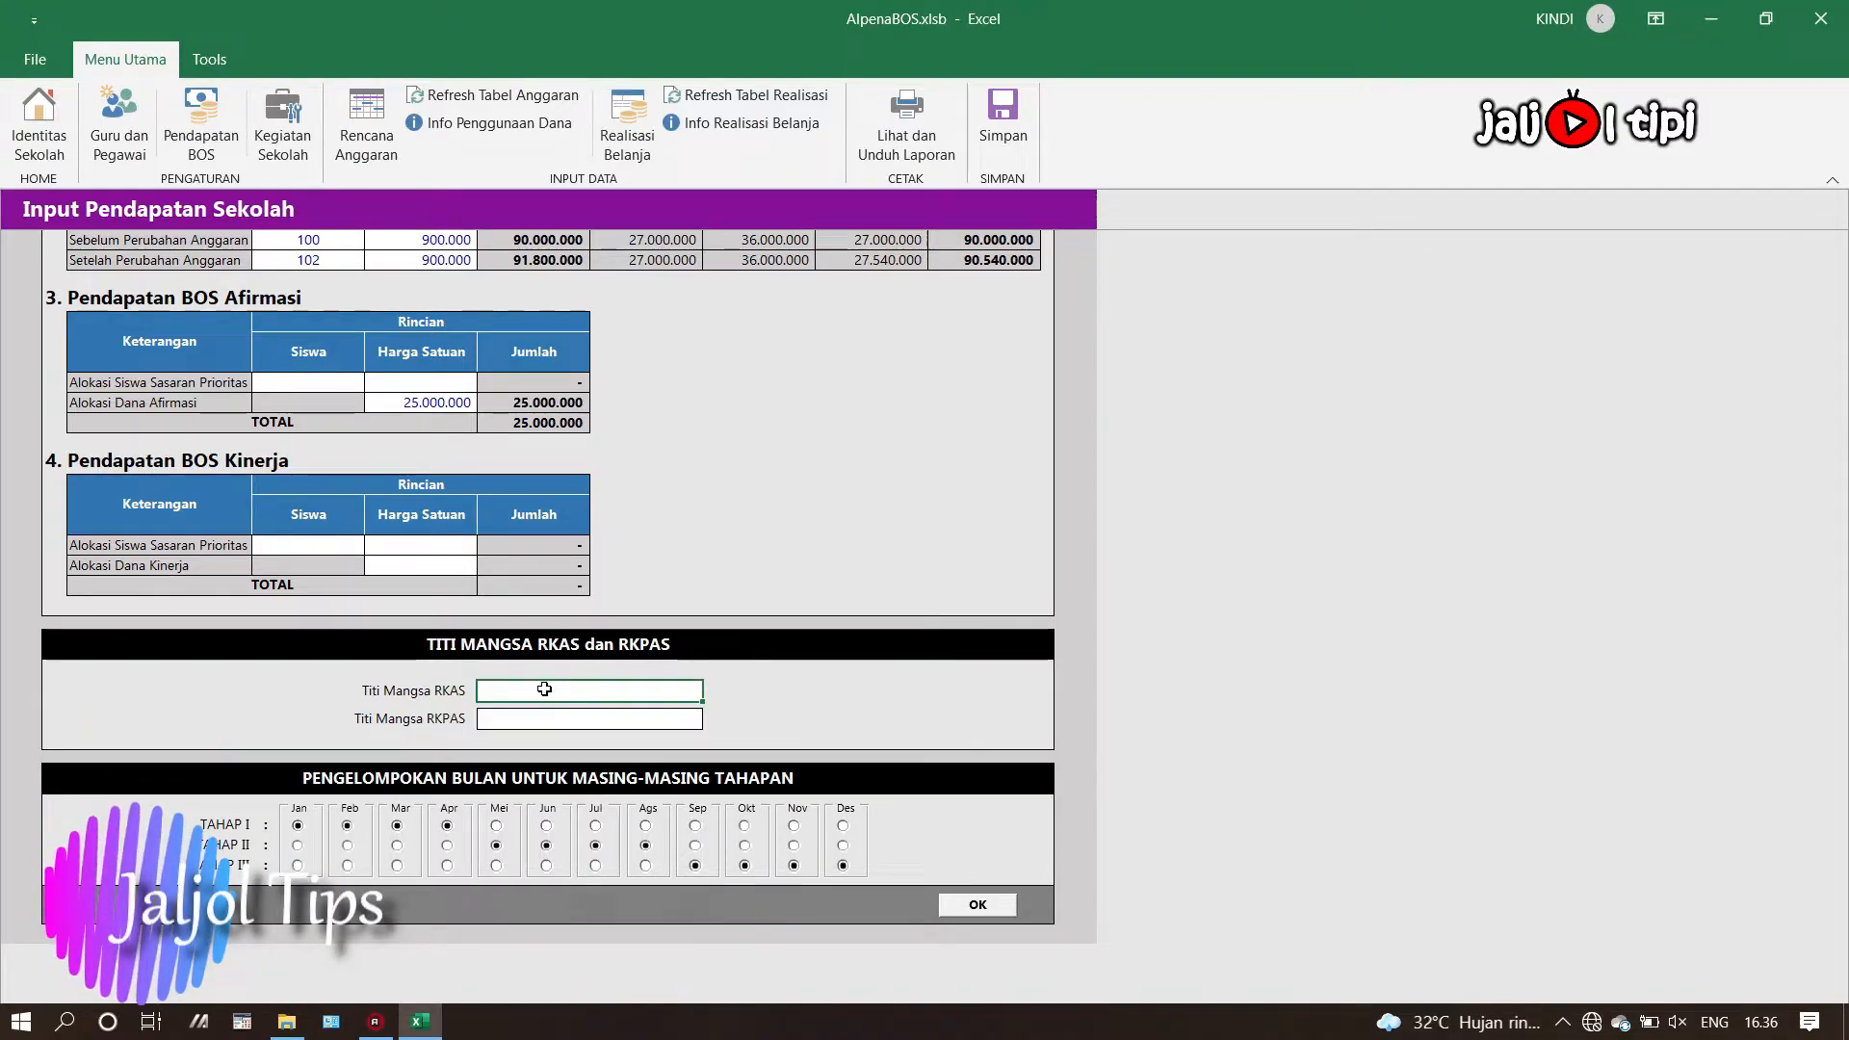
key(BackSpace)
text(lang, 20 Desember 2020)
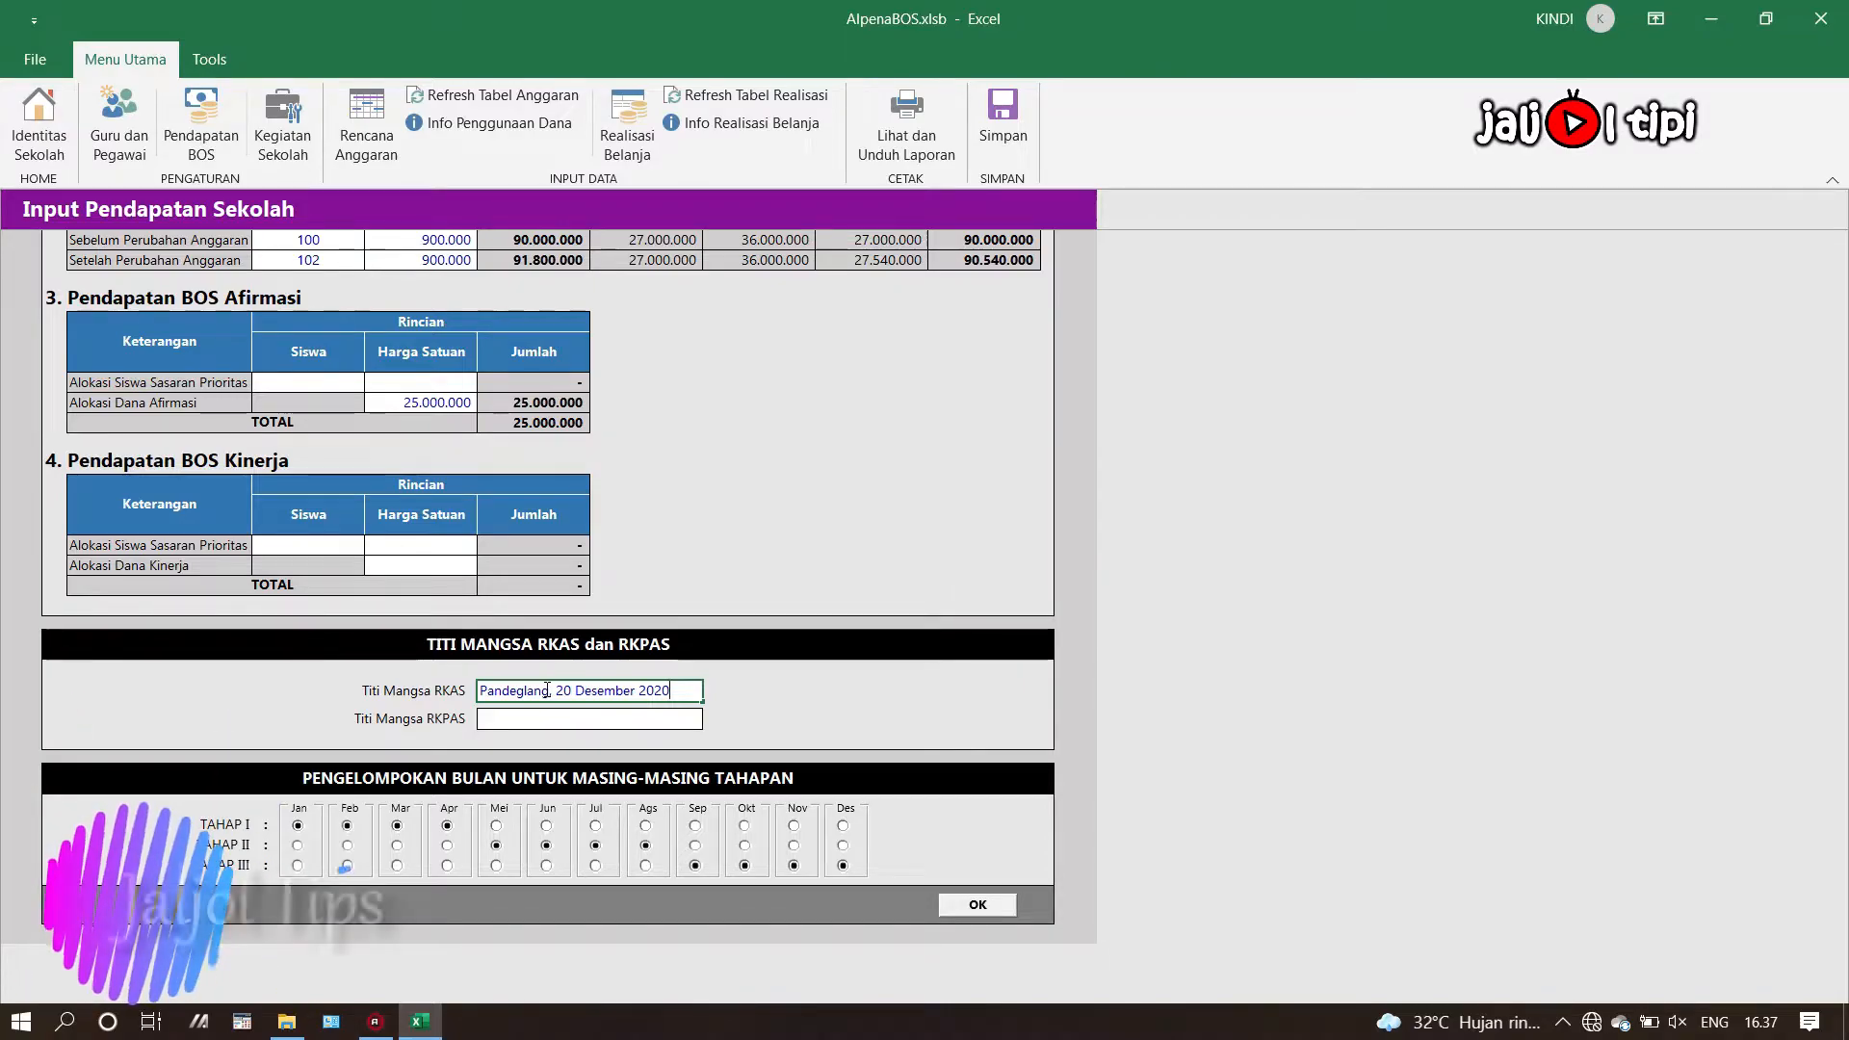
click(546, 715)
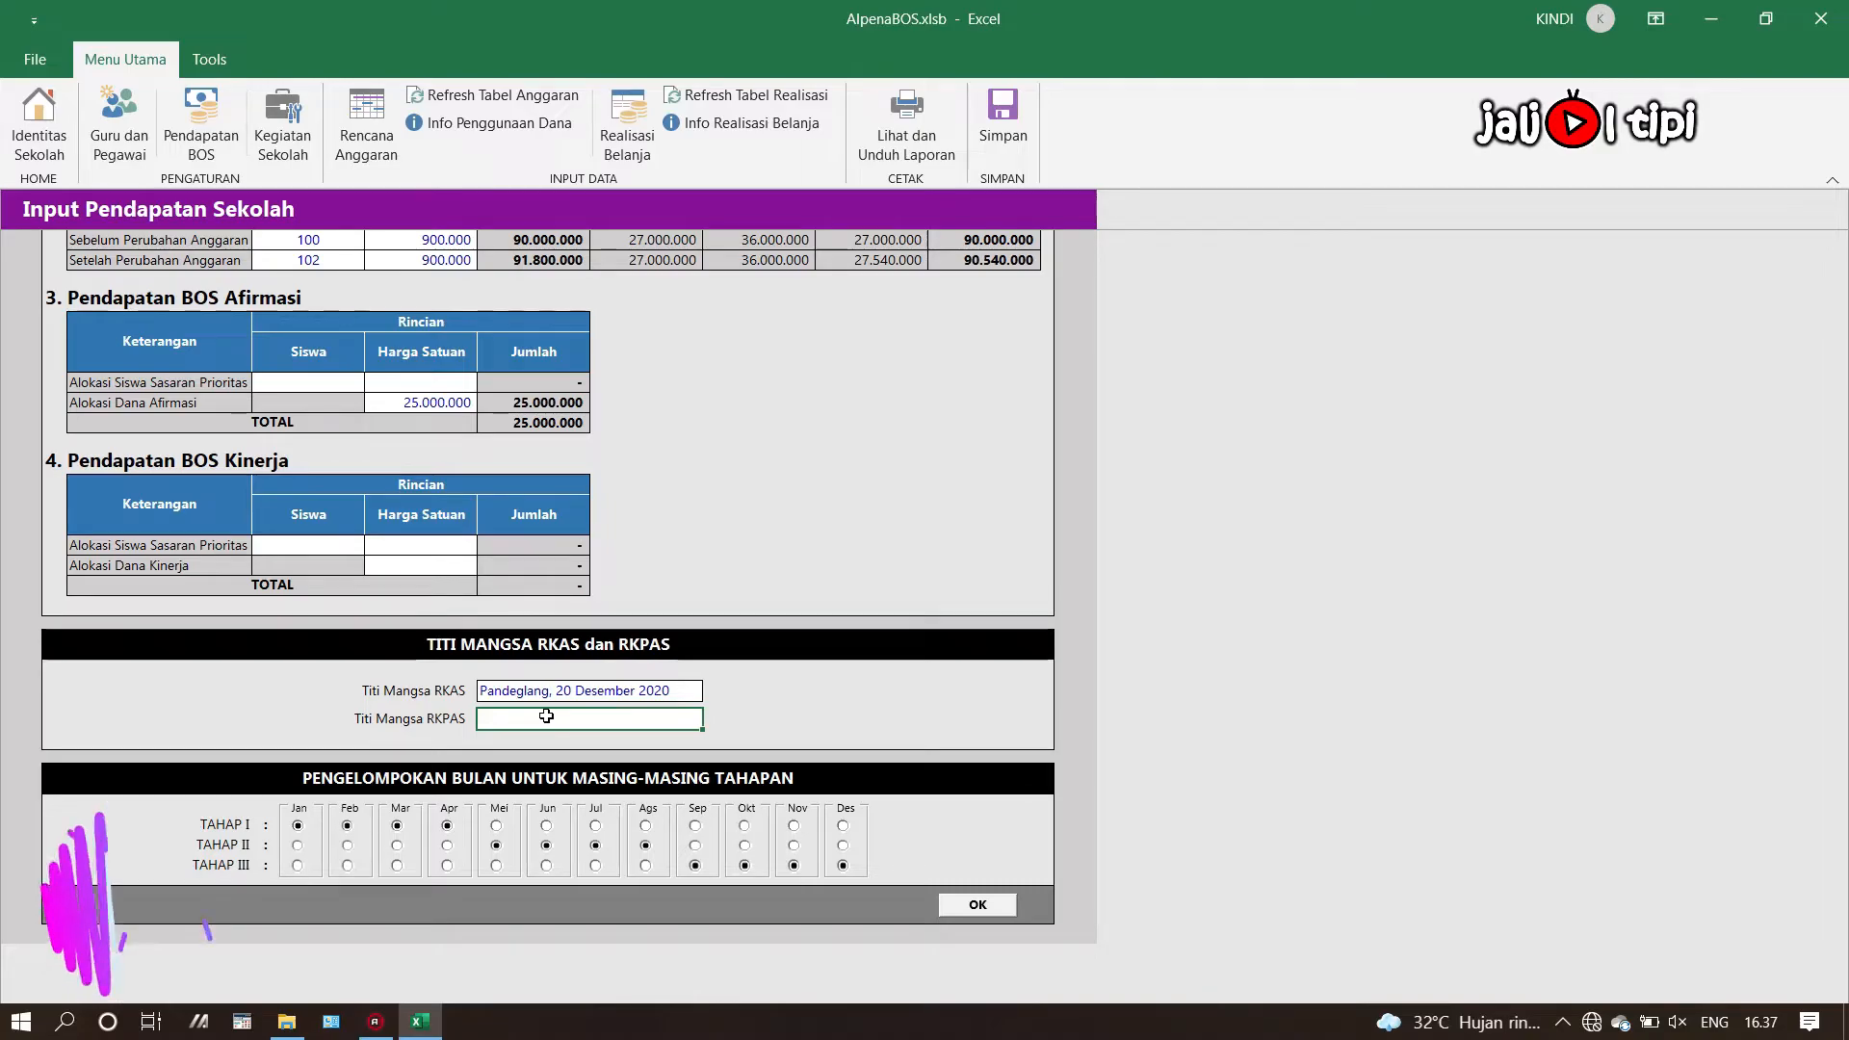
text(Pan)
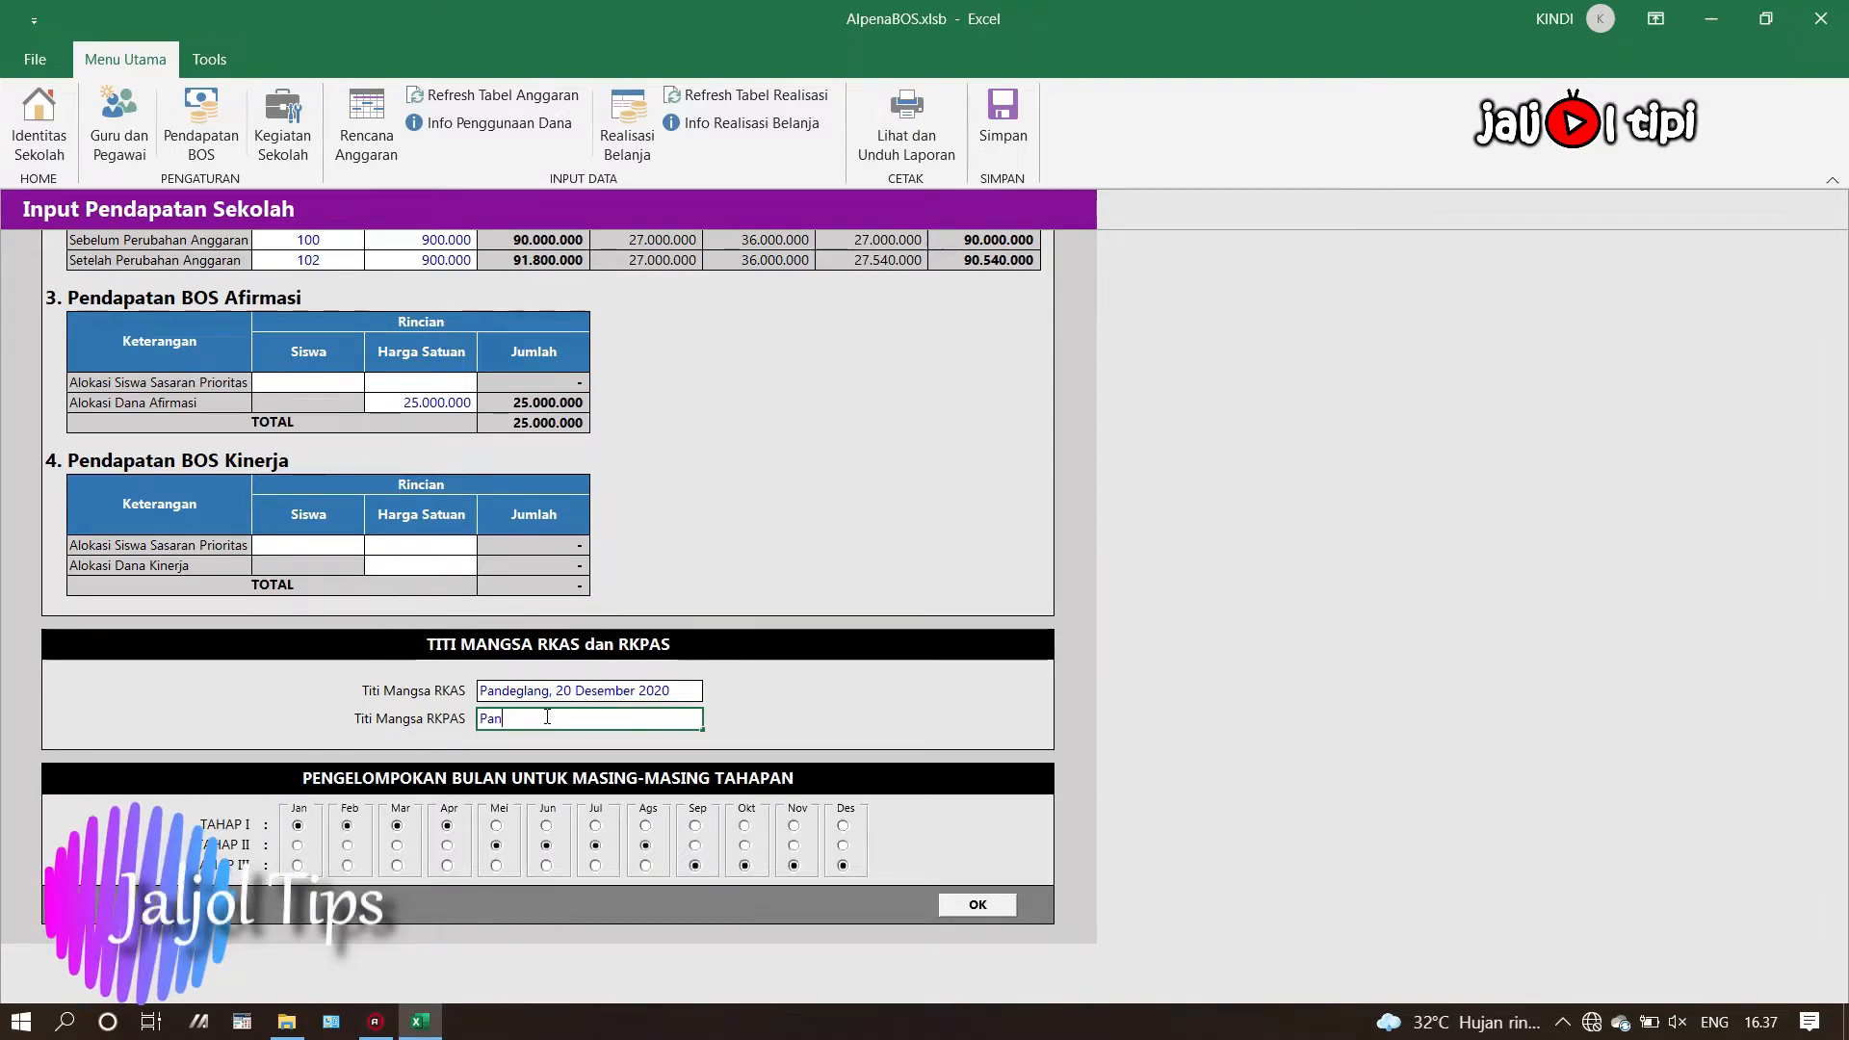
text(deglang, 1 Oktober 2021)
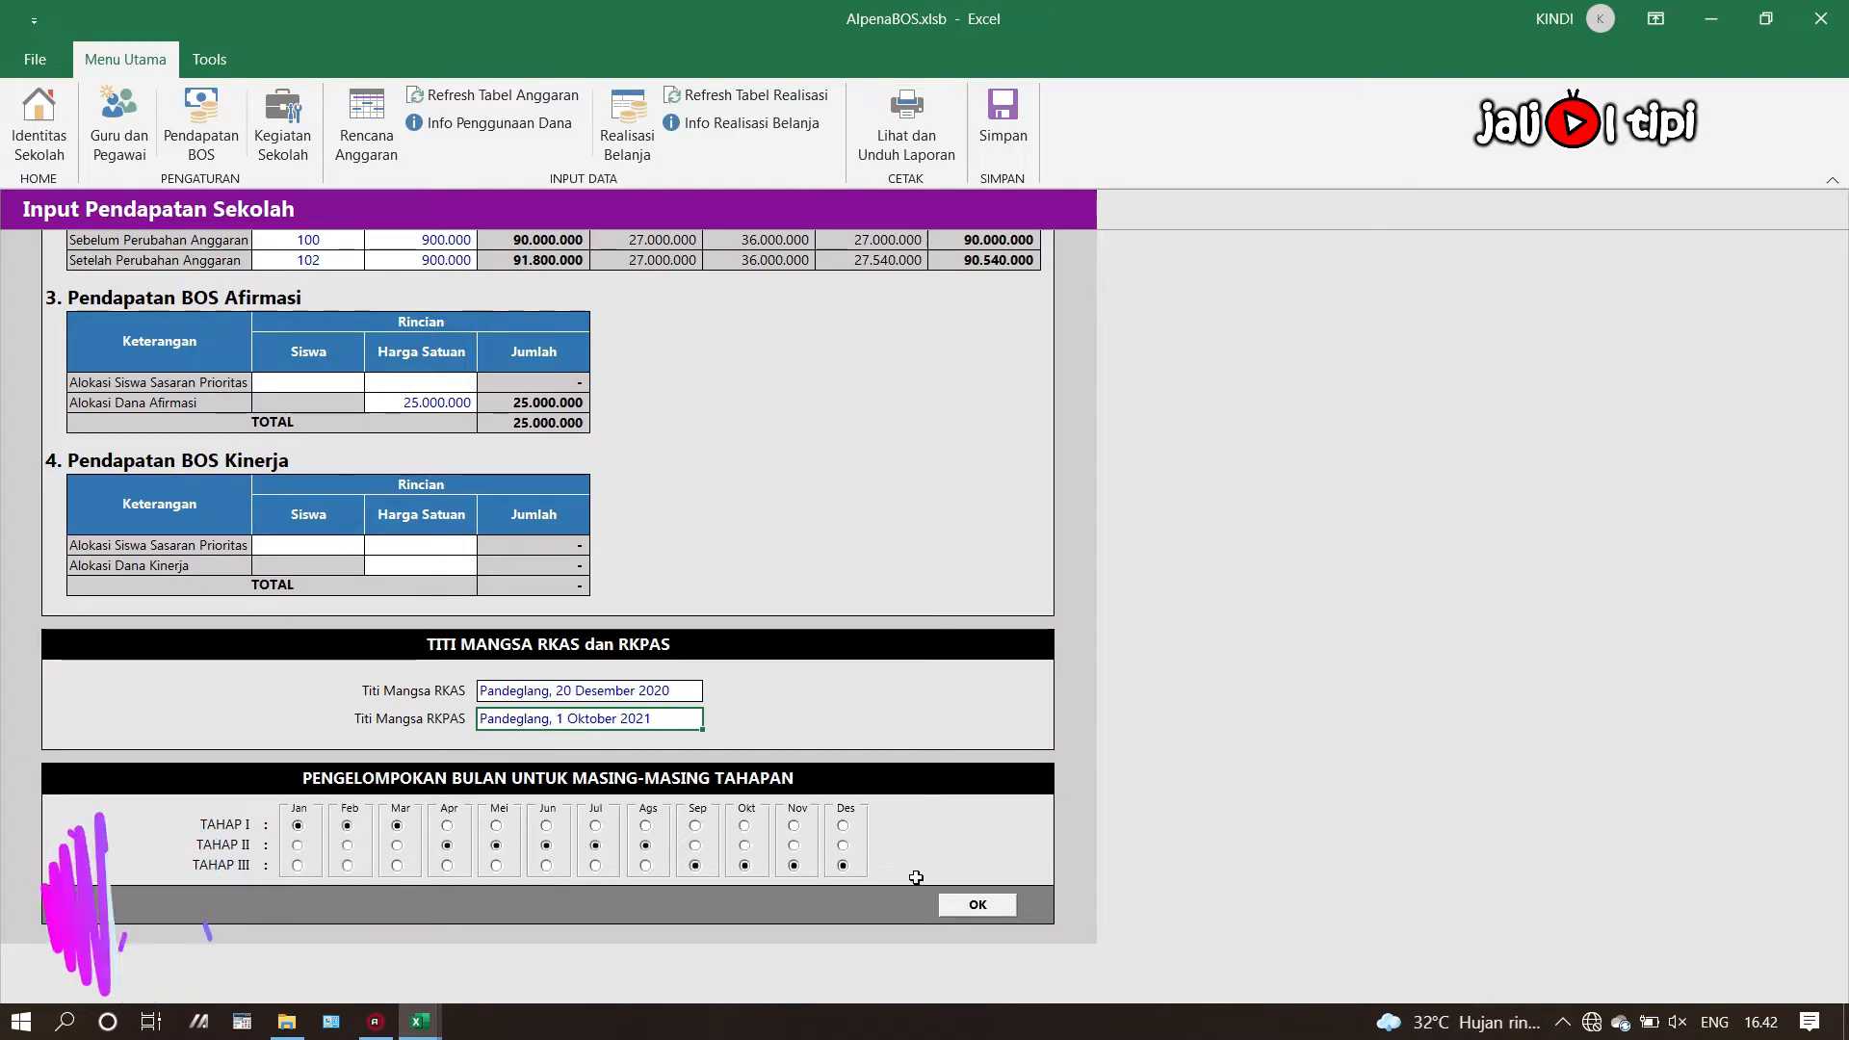
Apply the month grouping for Tahap I, II and III and dismiss the notice.
click(977, 906)
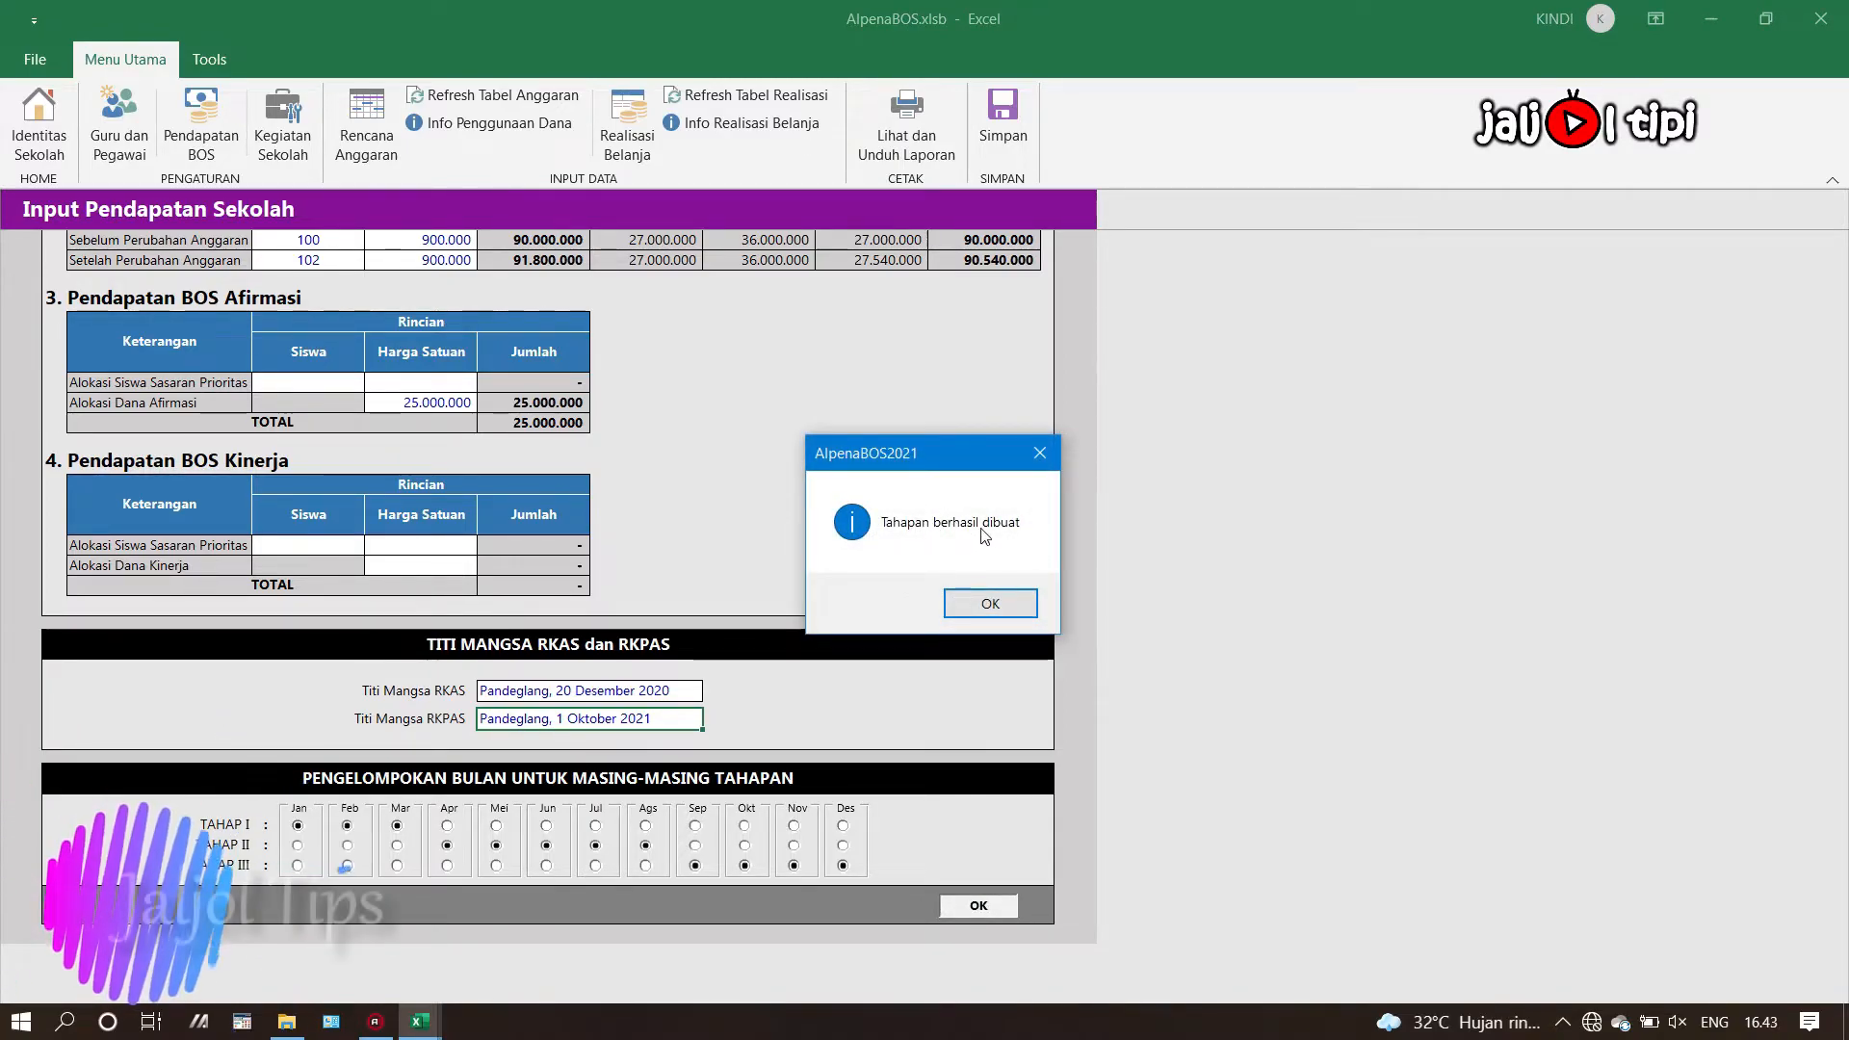
click(1011, 607)
scroll(907, 564, up, 5)
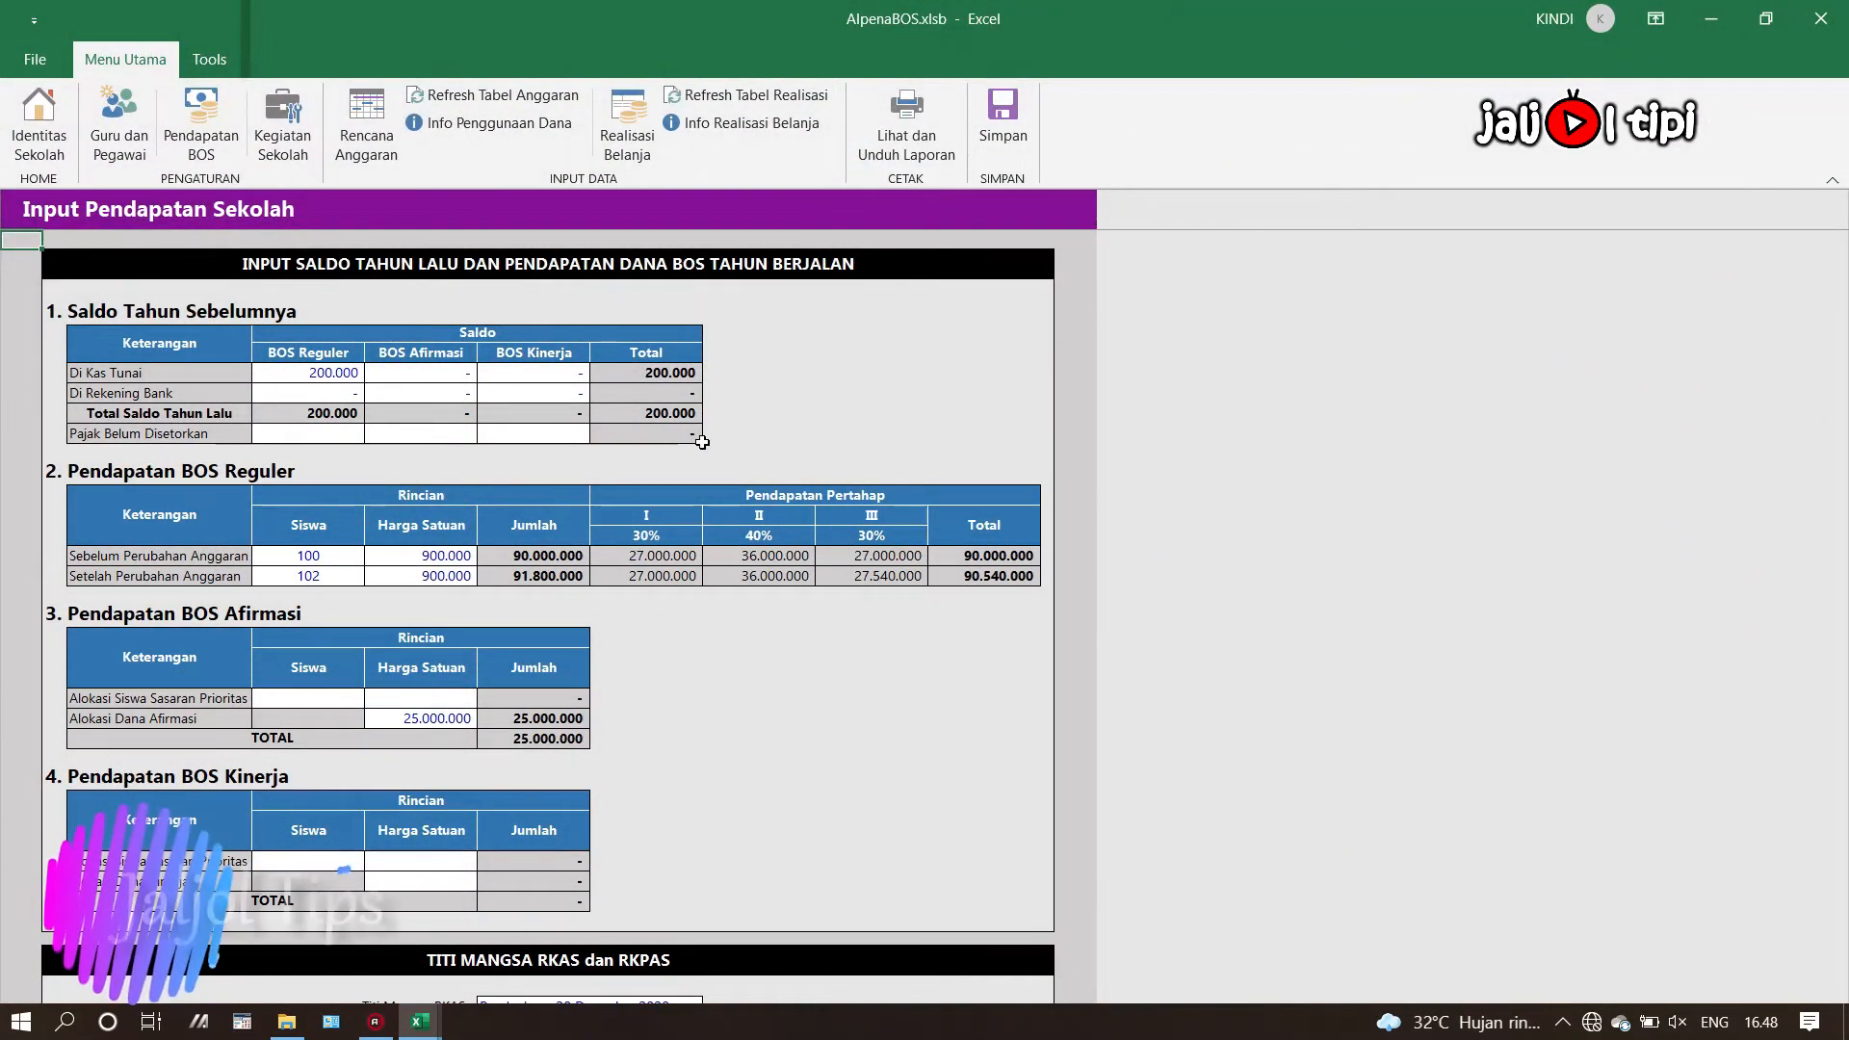
Open the Kegiatan Sekolah list and examine the name and YA/TIDAK setting of activity 001, Penyusunan Kompetensi Ketuntasan Minimal.
click(279, 149)
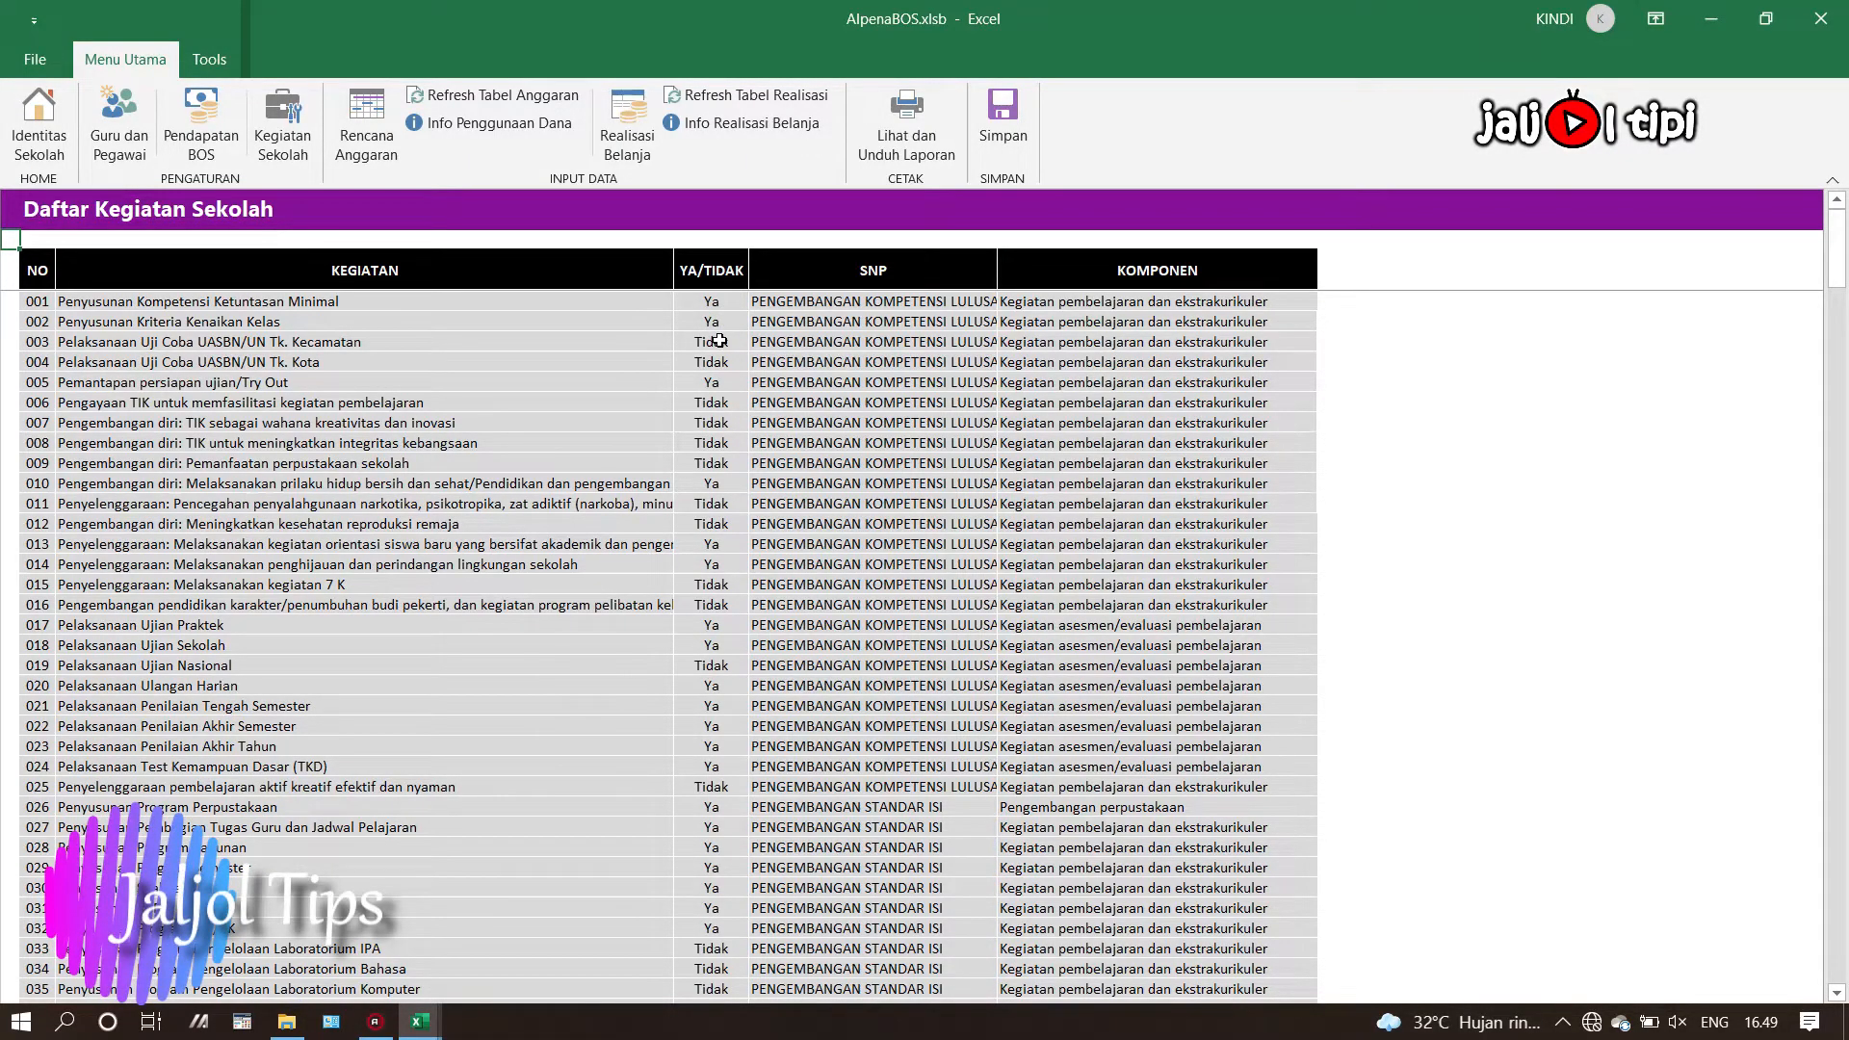
click(361, 302)
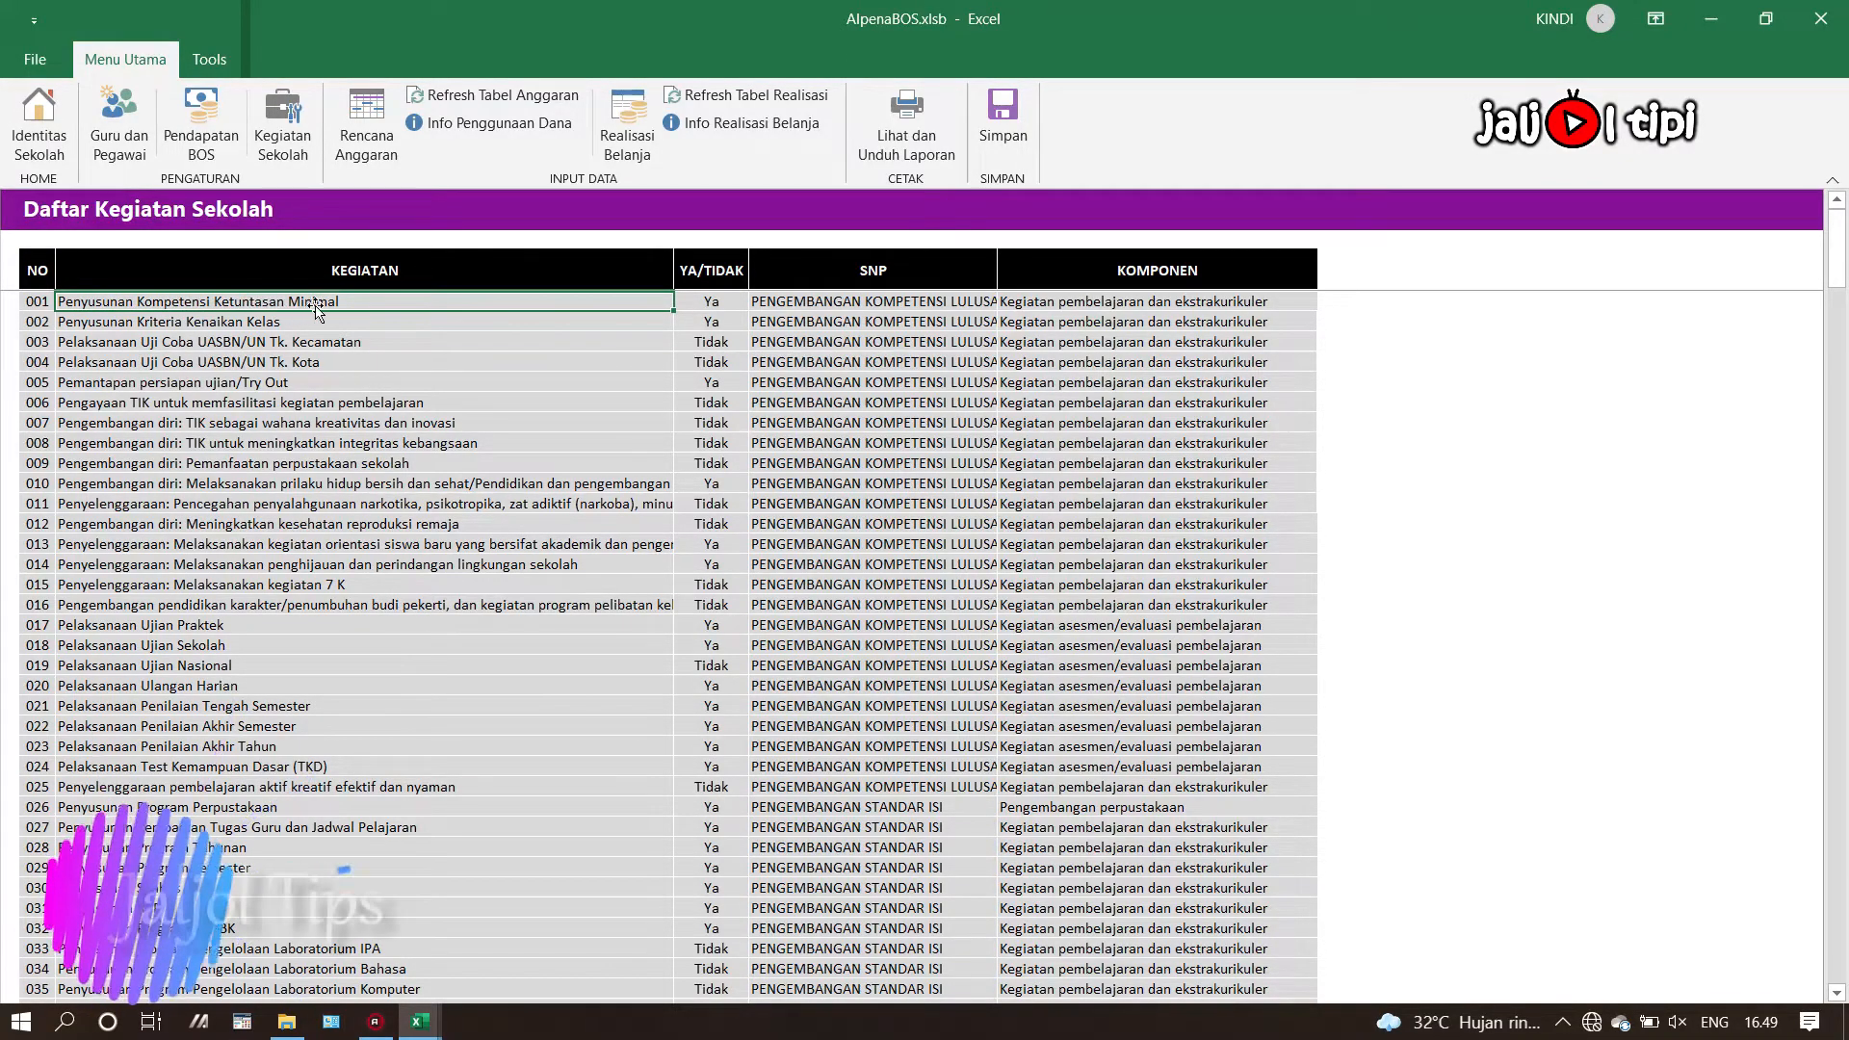
click(746, 302)
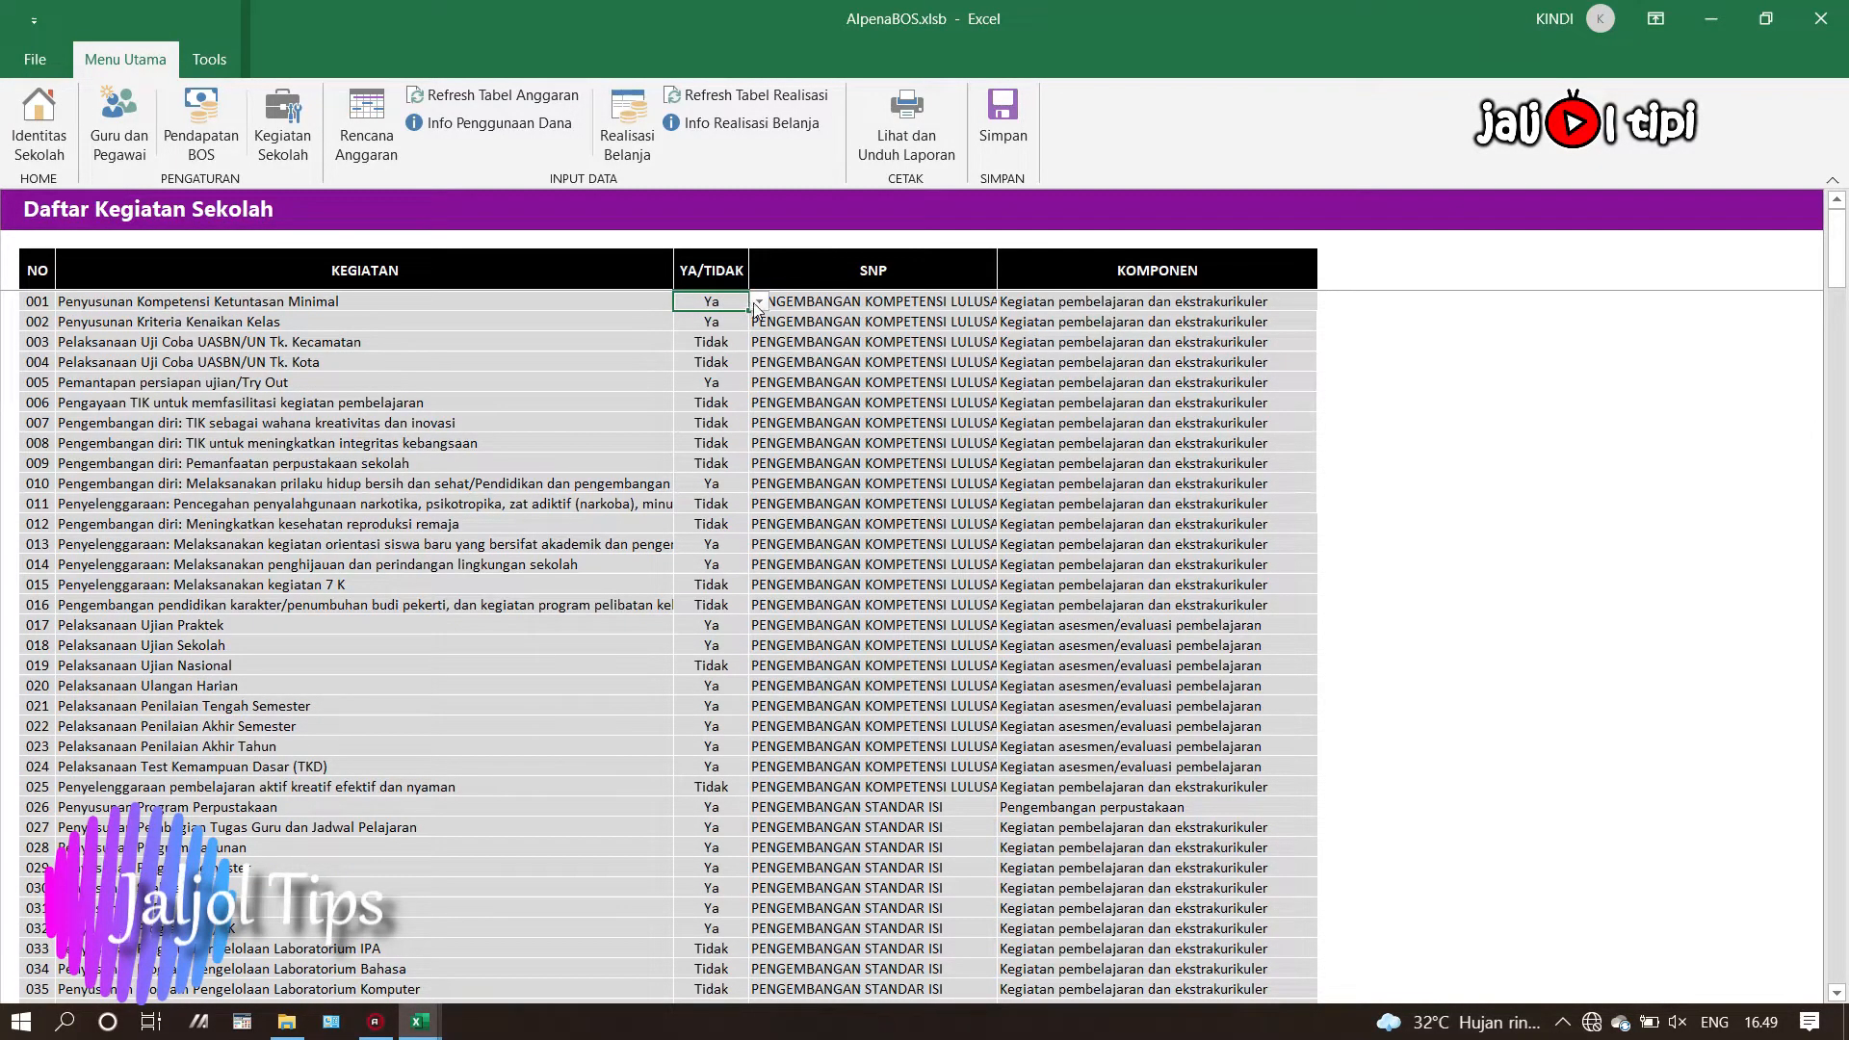
click(397, 300)
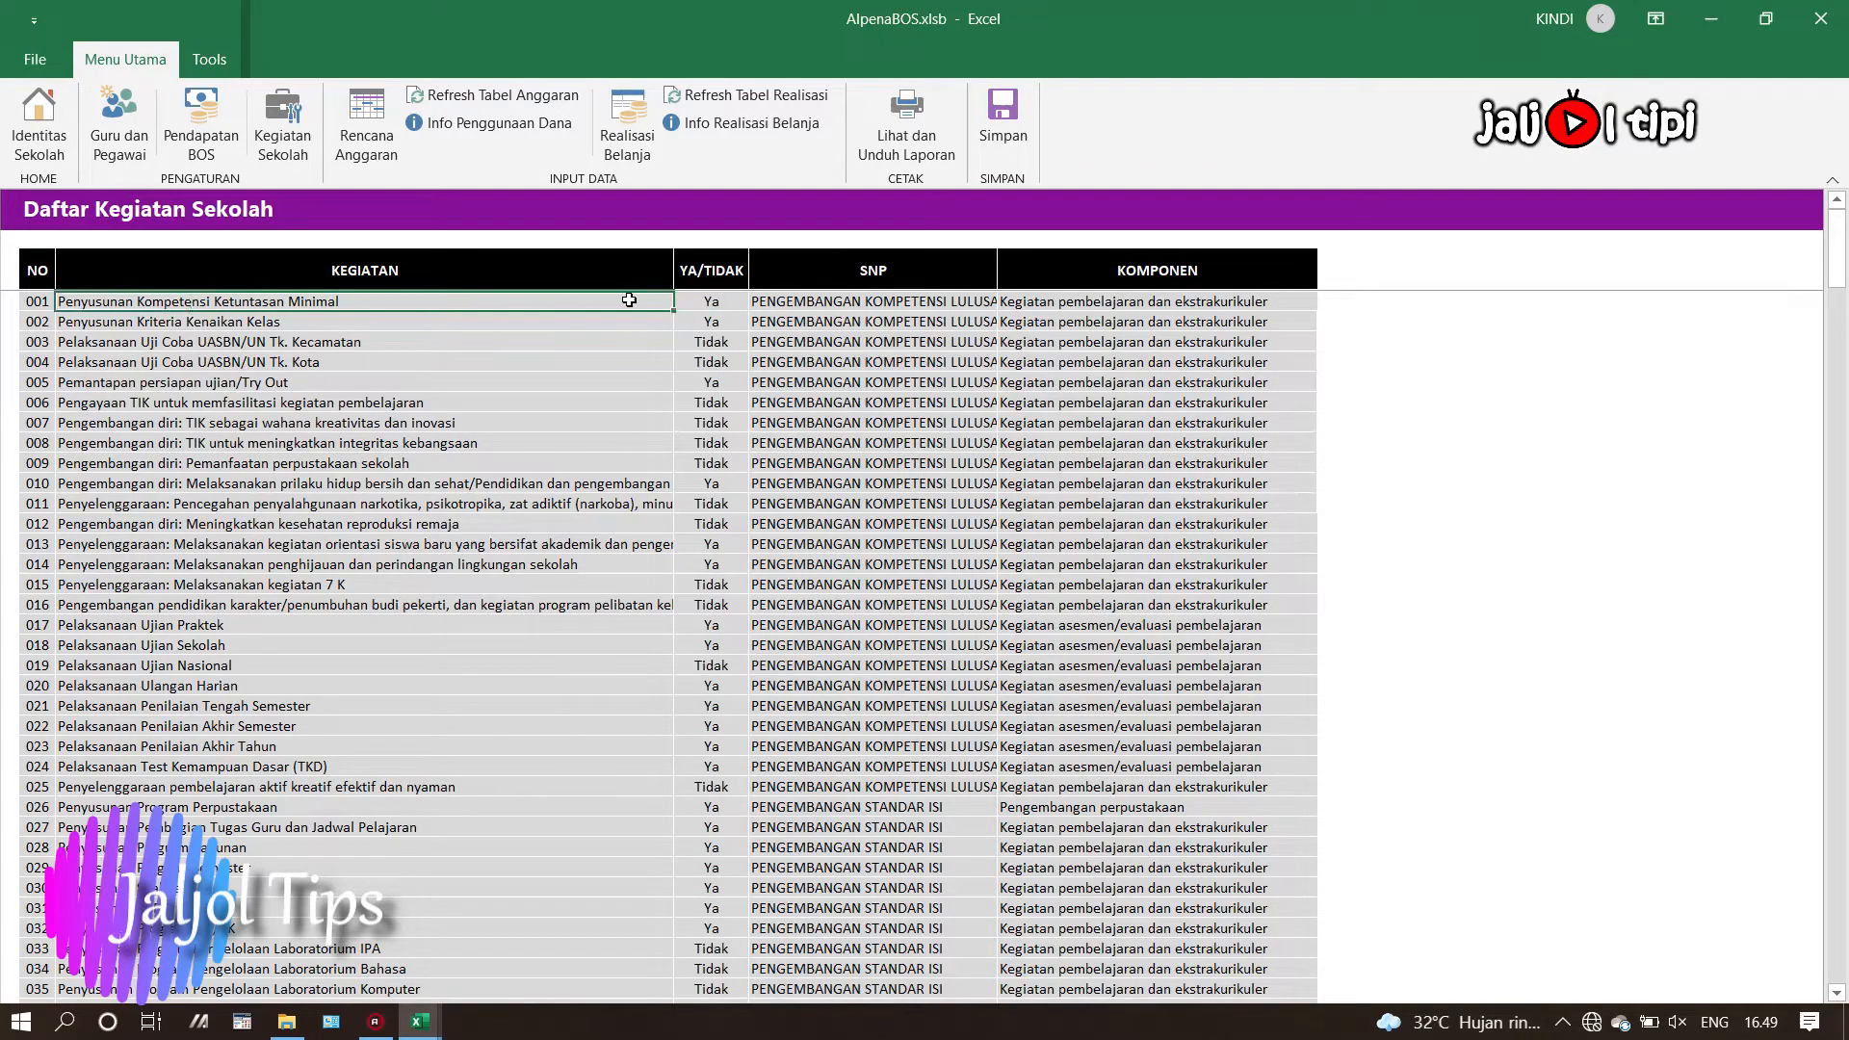
click(724, 303)
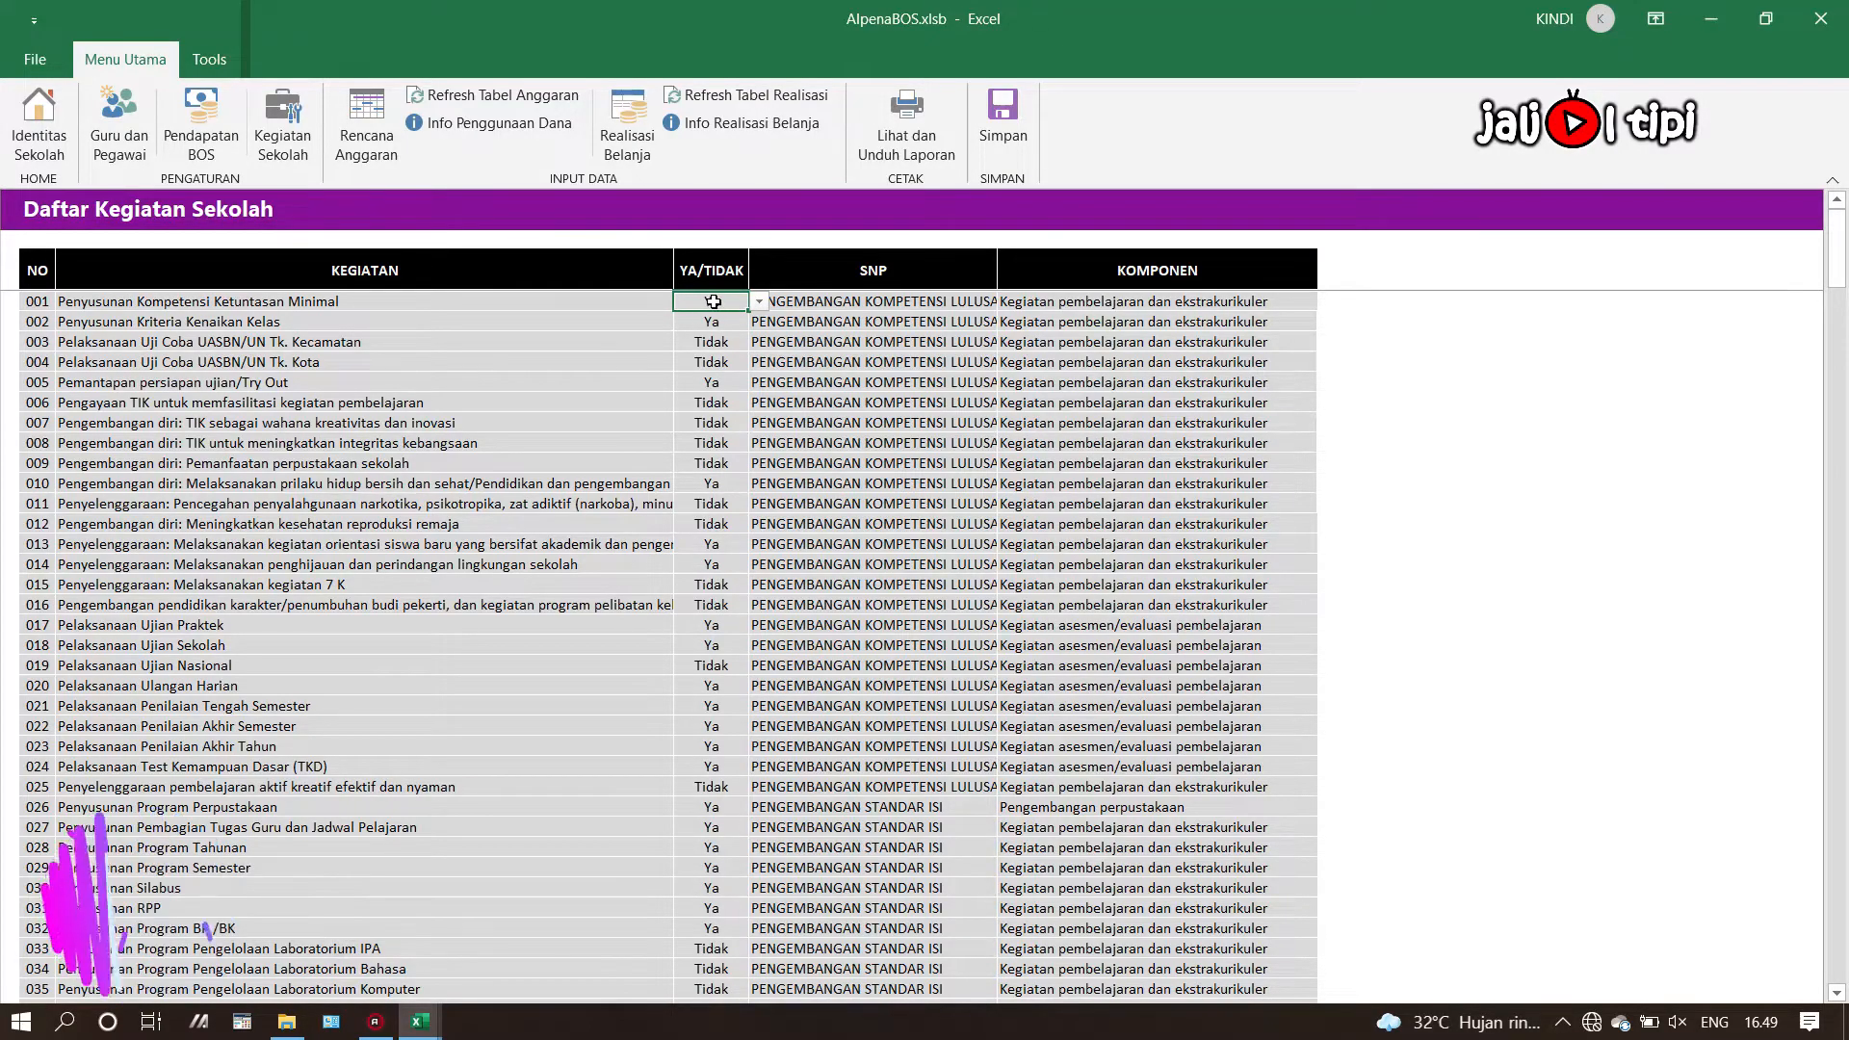
Set the YA/TIDAK value of activity 001, Penyusunan Kompetensi Ketuntasan Minimal, to Tidak.
click(759, 302)
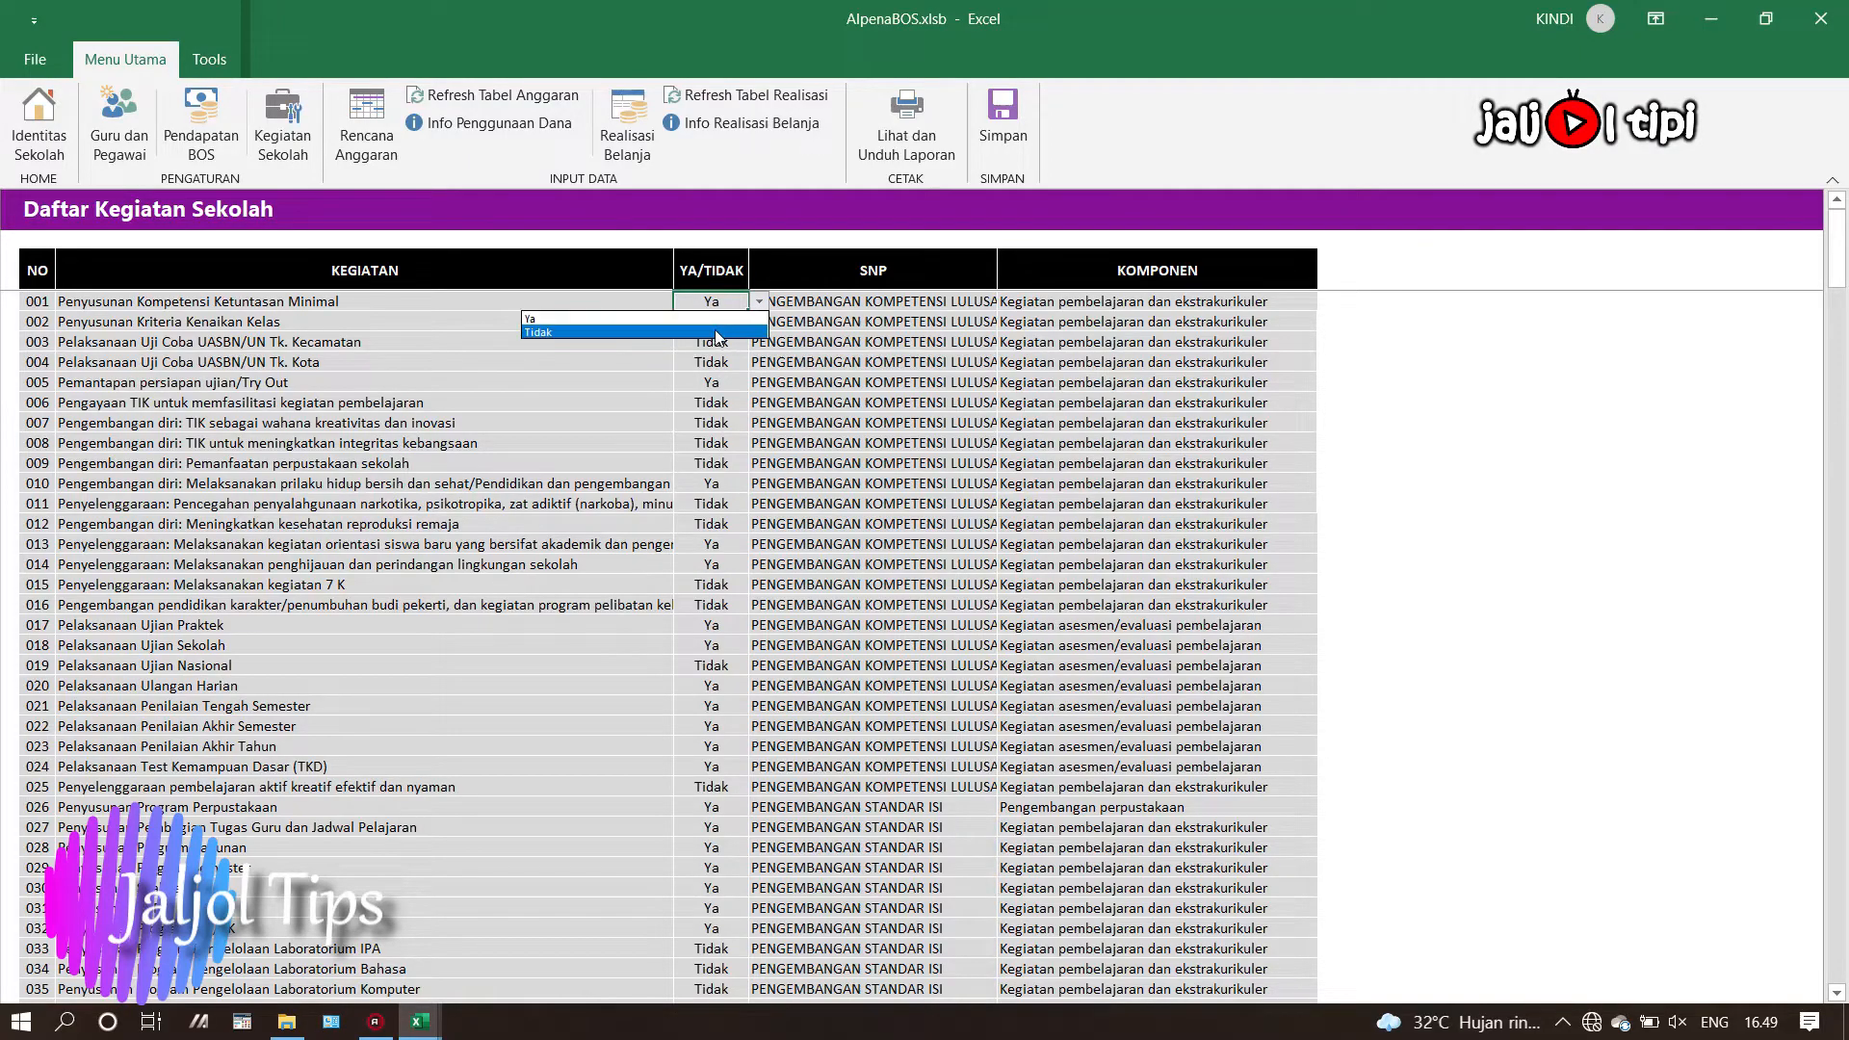
click(677, 329)
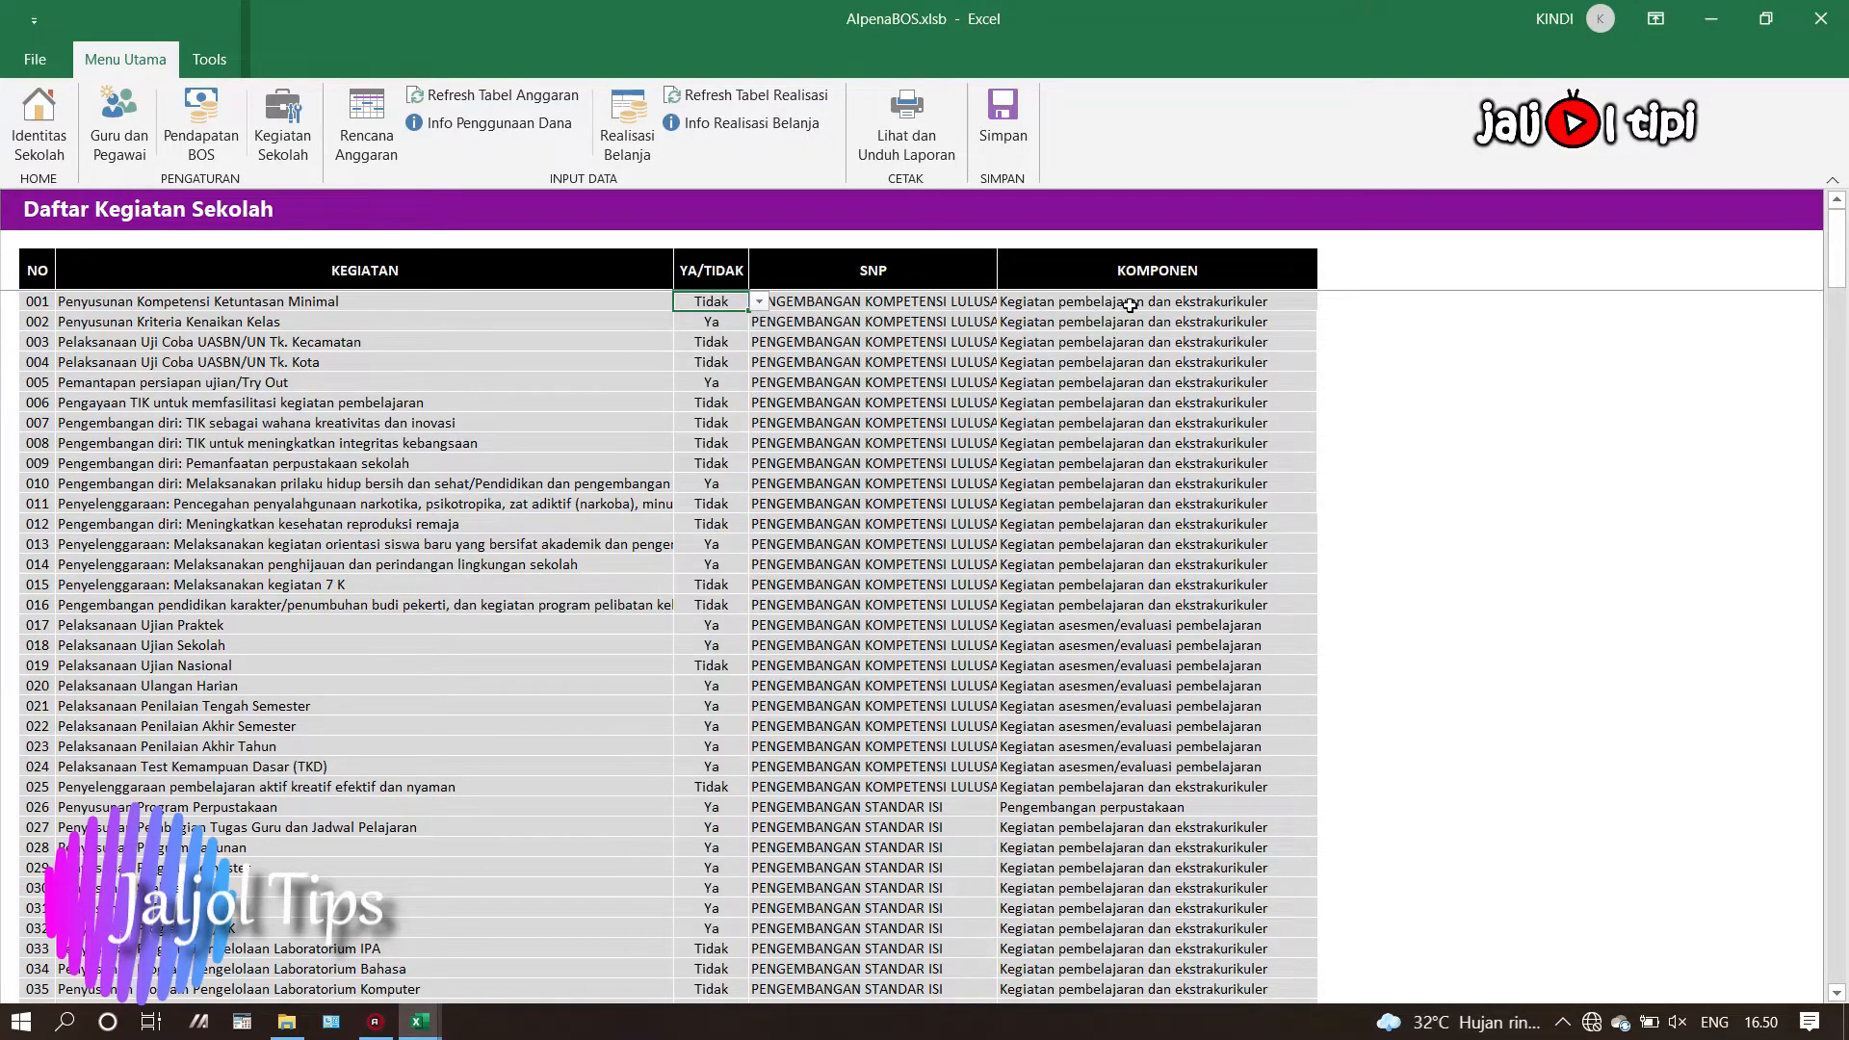
Examine the available SNP choices and the Komponen field for activity 001, Penyusunan Kompetensi Ketuntasan Minimal.
click(919, 304)
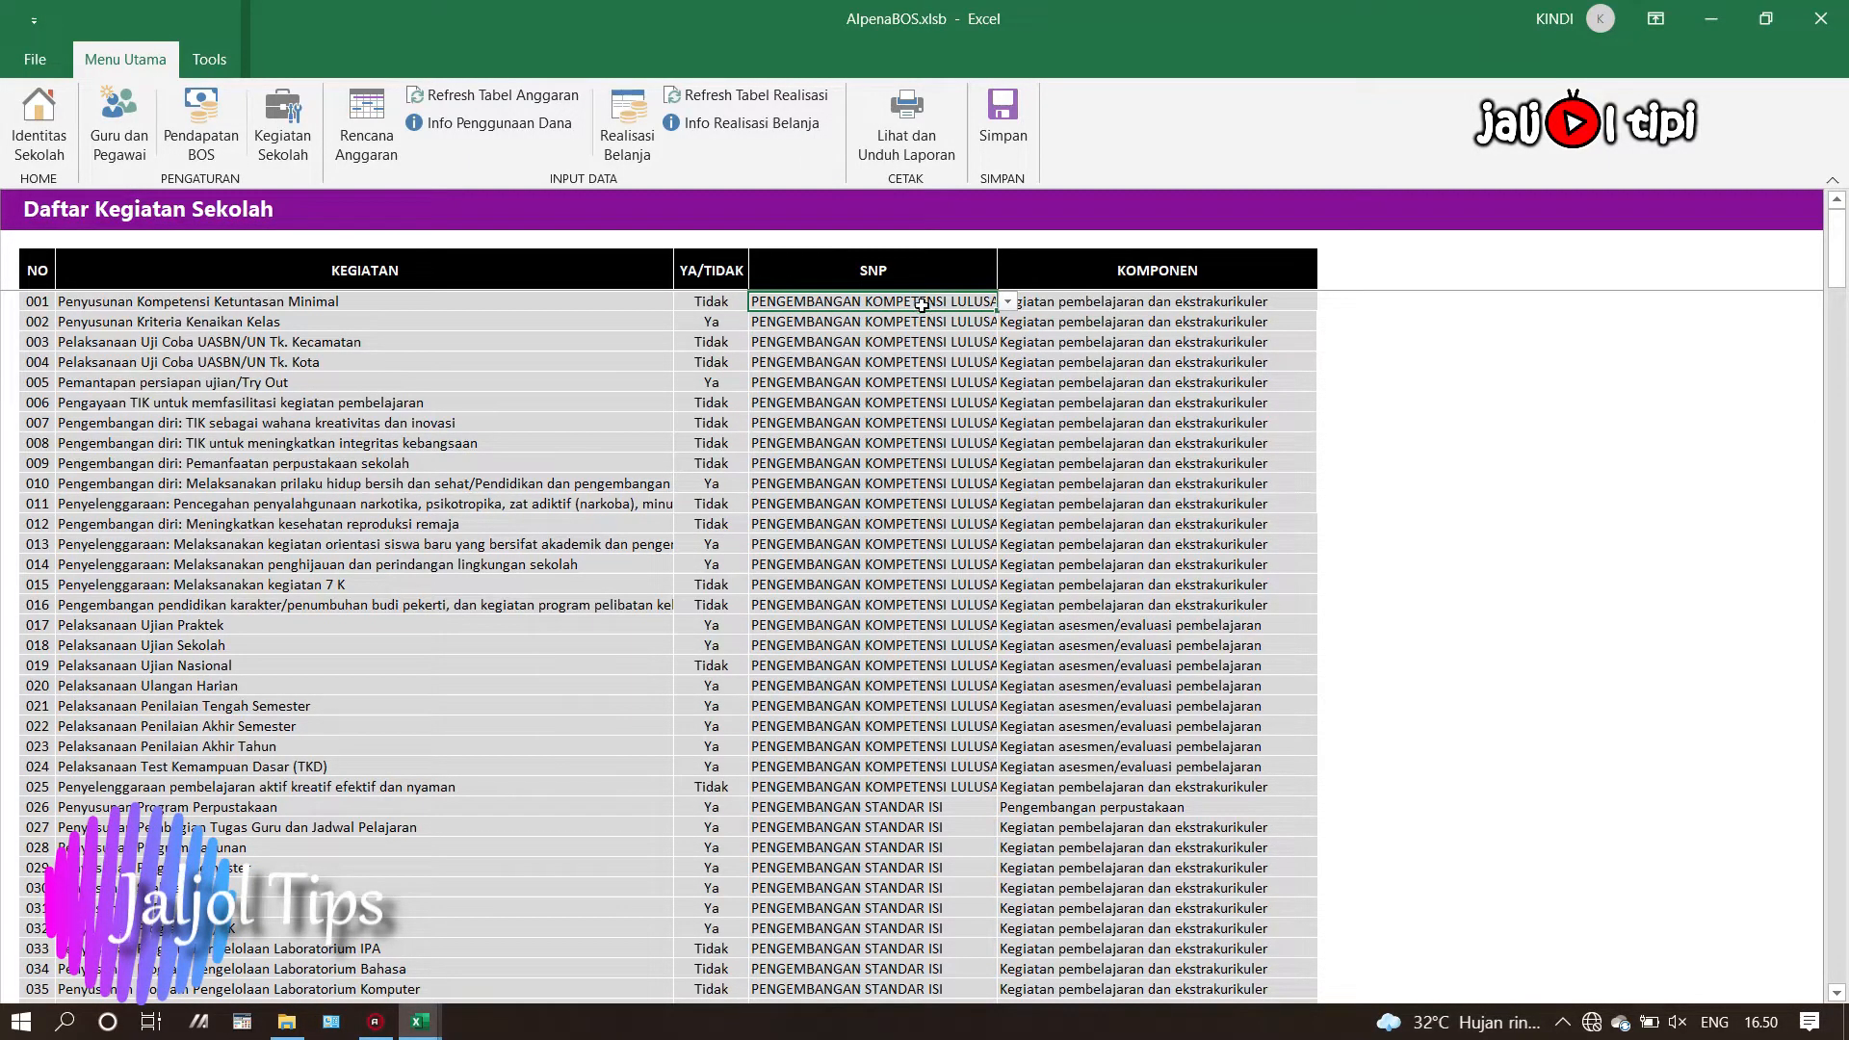
click(1006, 302)
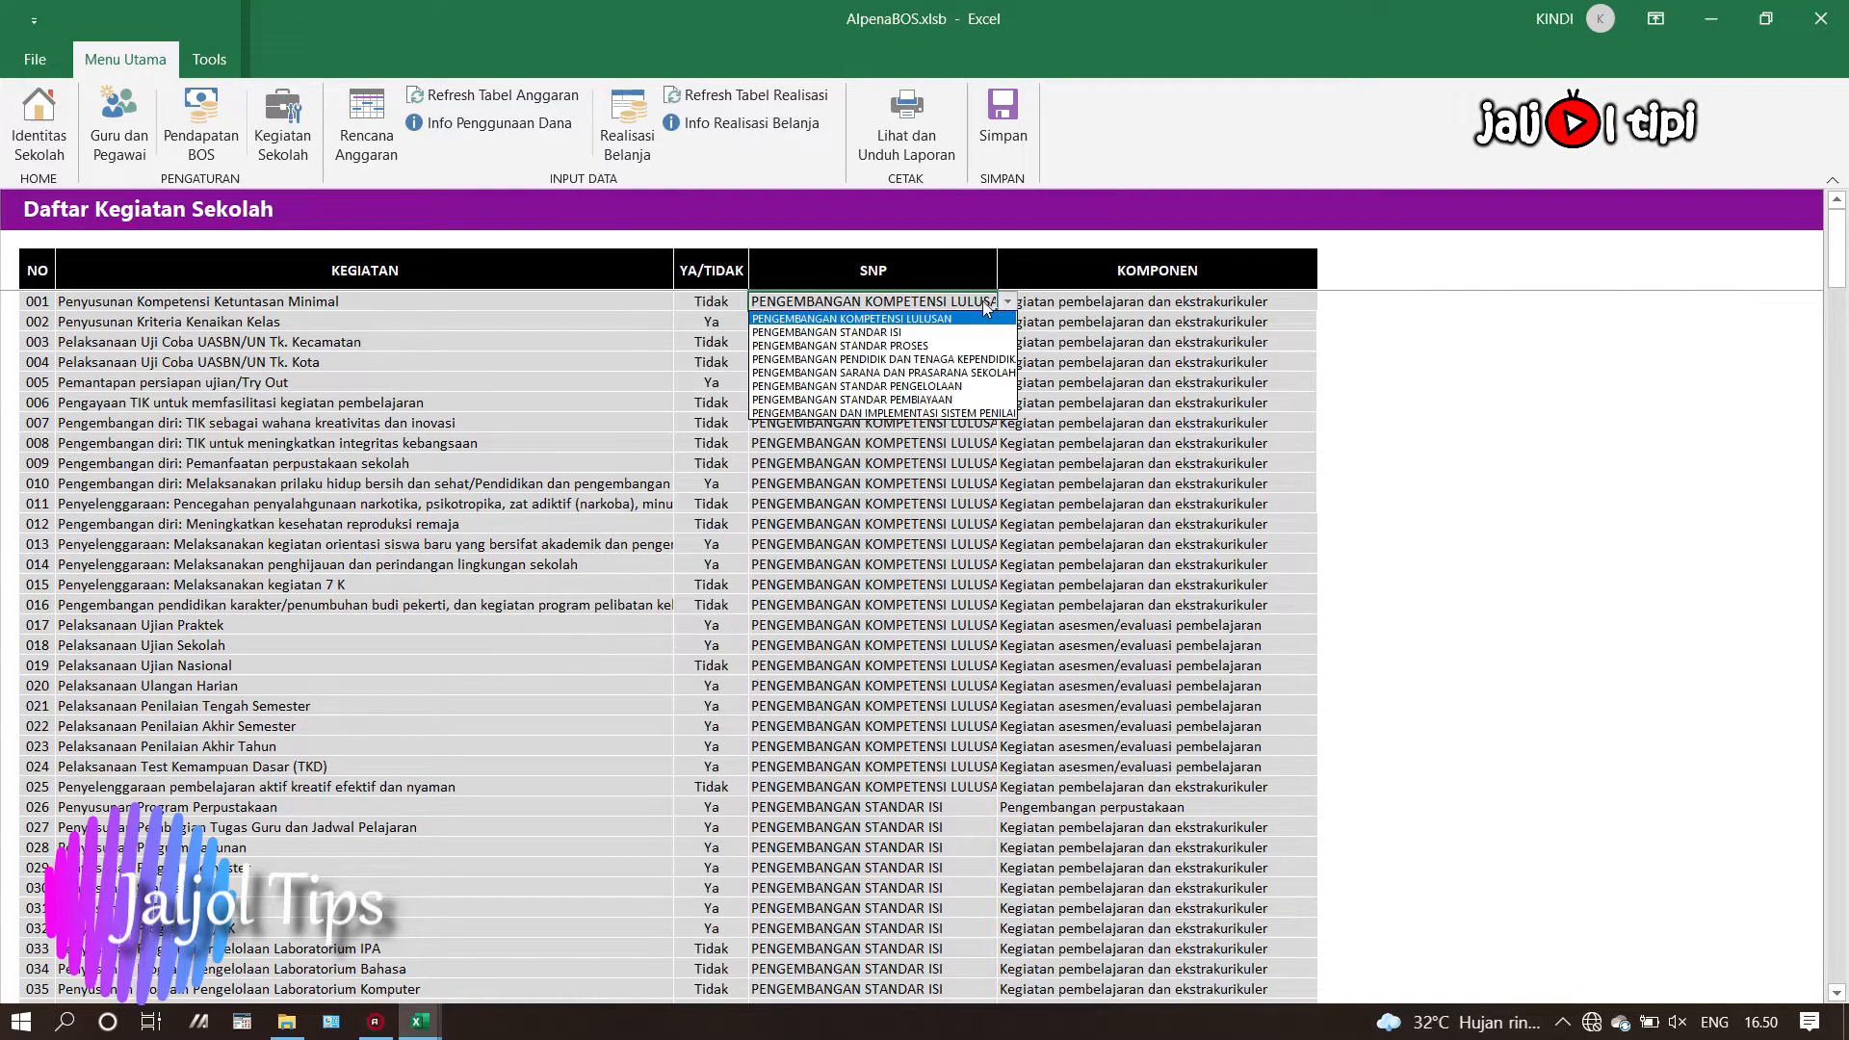
click(987, 309)
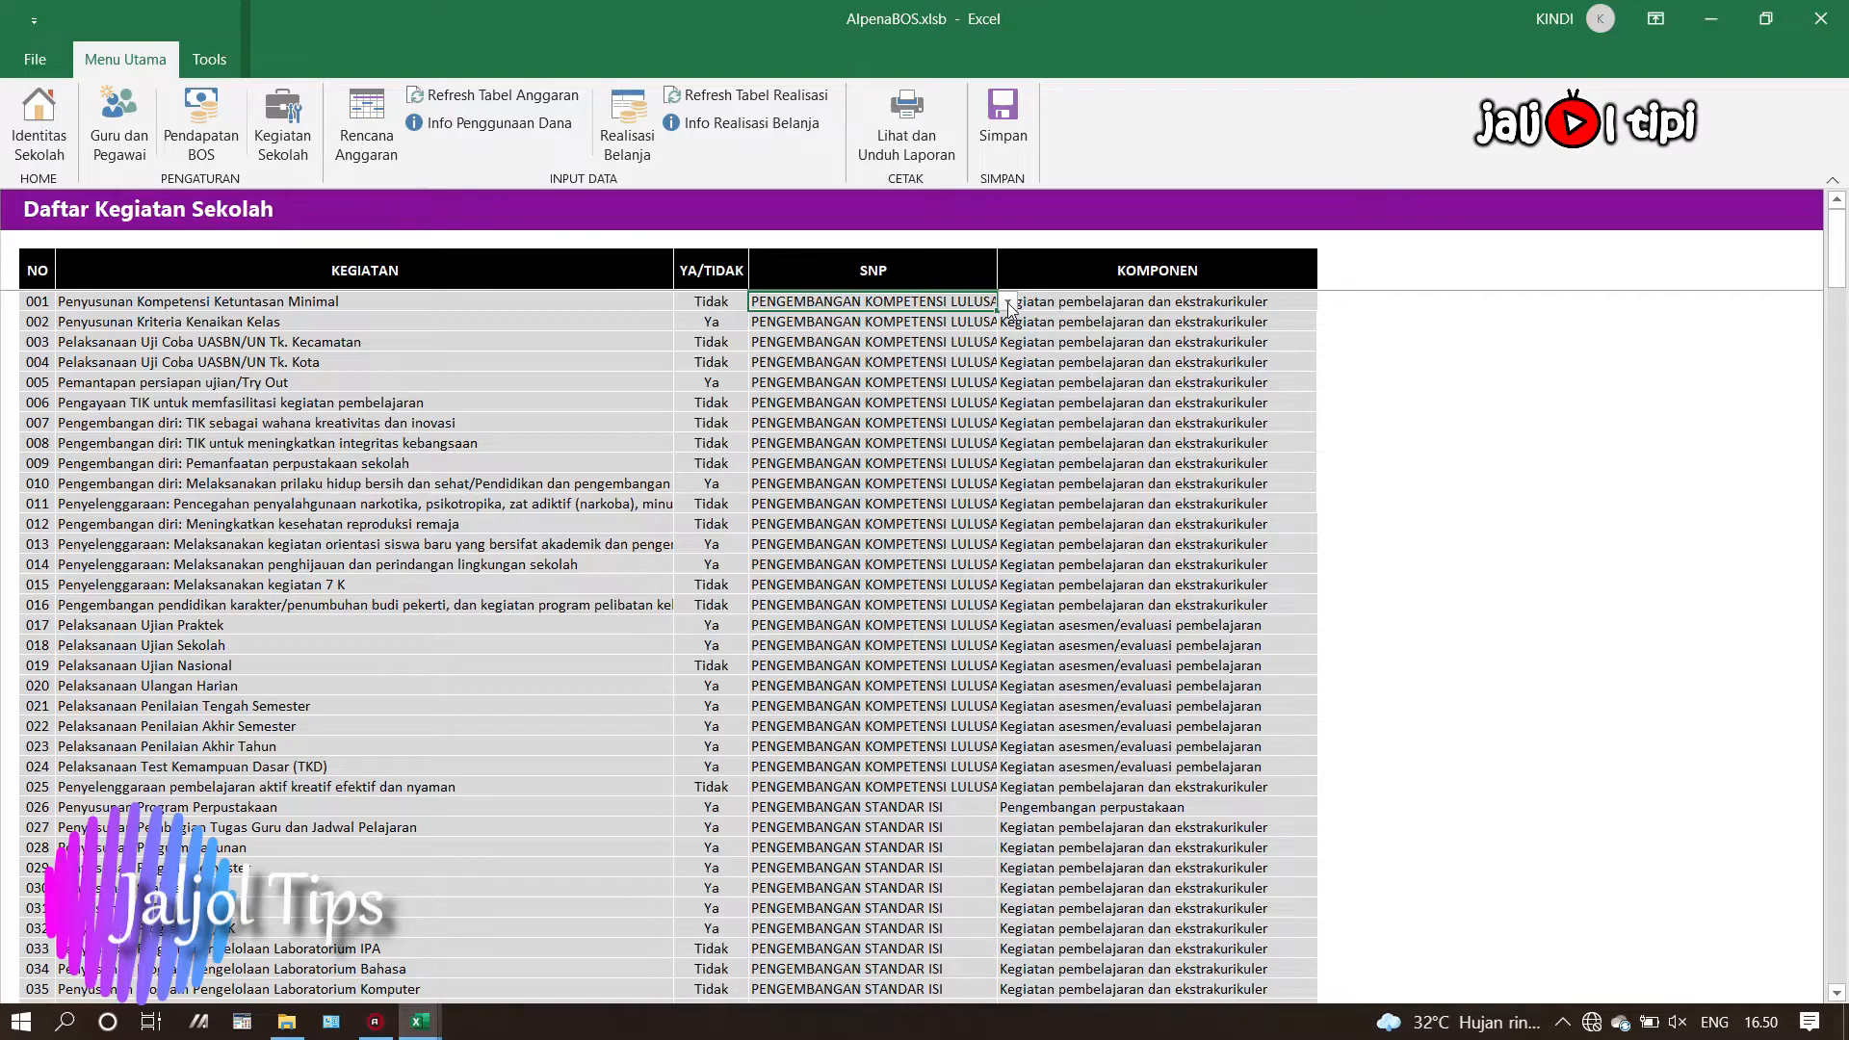
click(1007, 303)
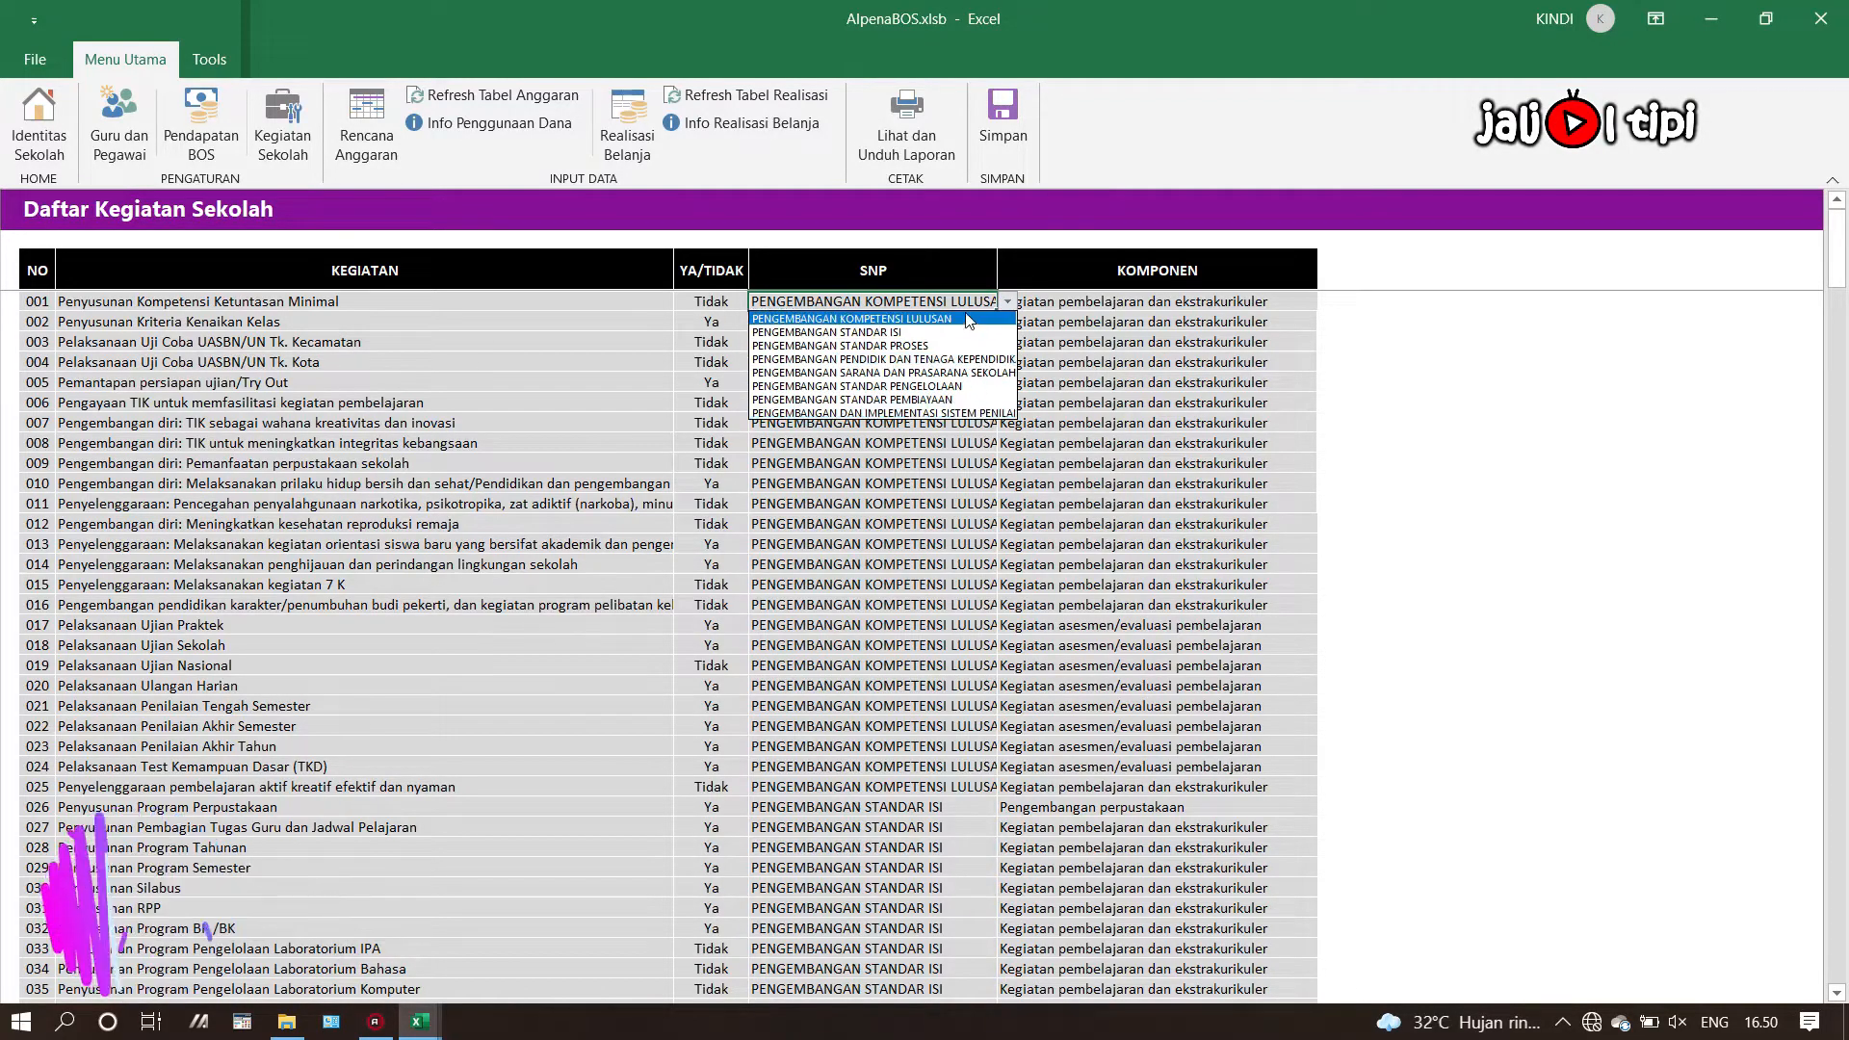
click(1054, 305)
click(1327, 301)
click(1329, 302)
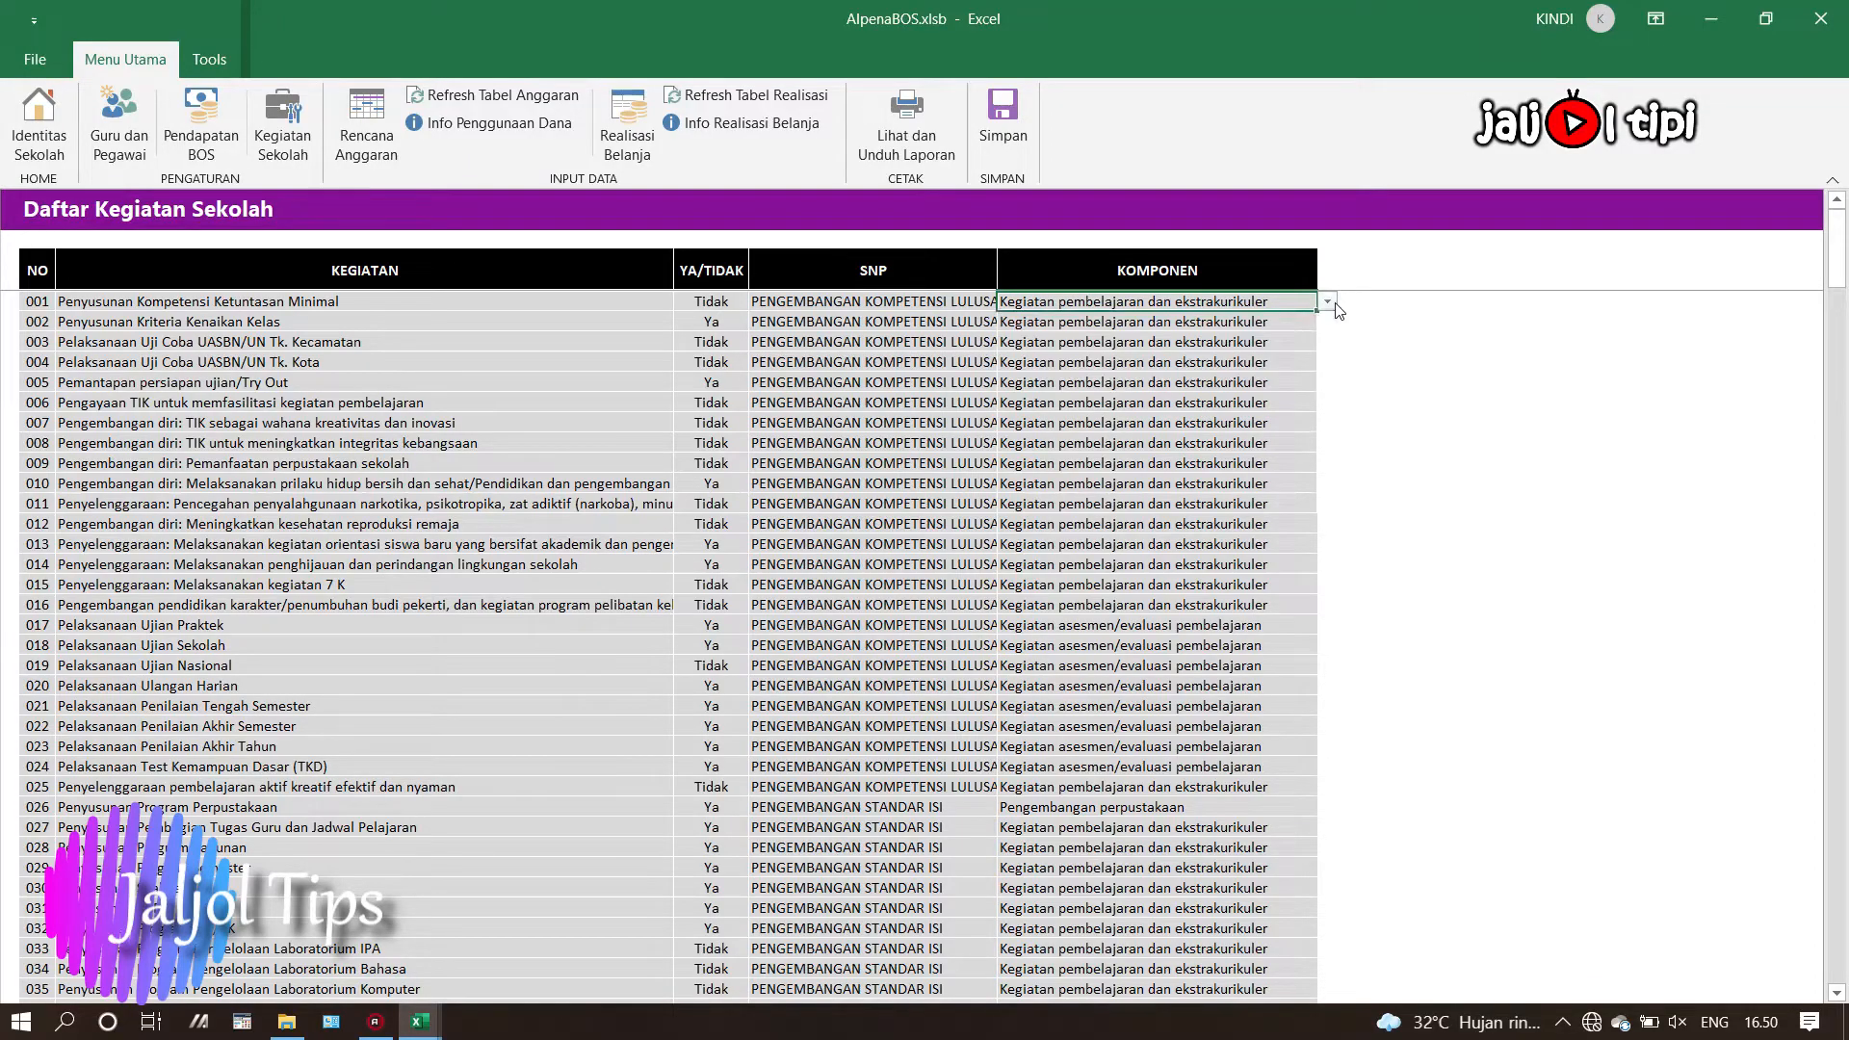
Set the YA/TIDAK value of activity 001, Penyusunan Kompetensi Ketuntasan Minimal, to Ya.
click(684, 304)
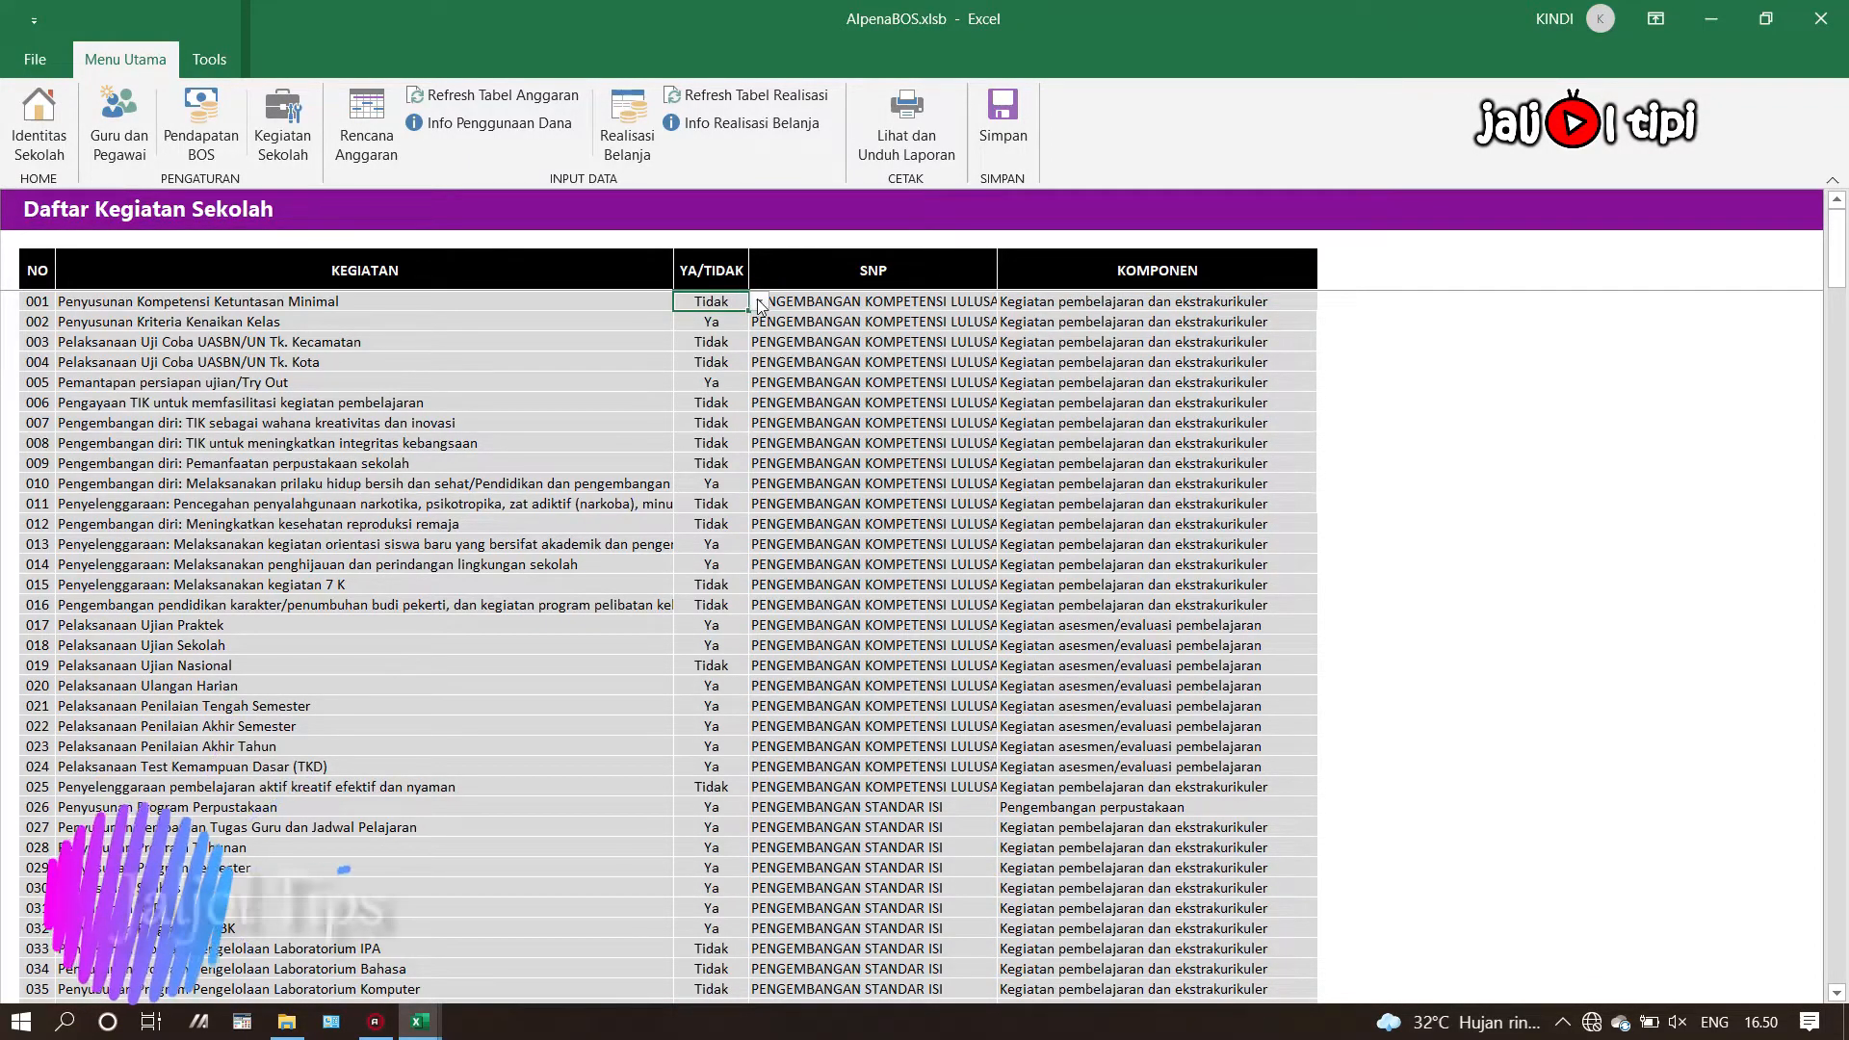
click(414, 301)
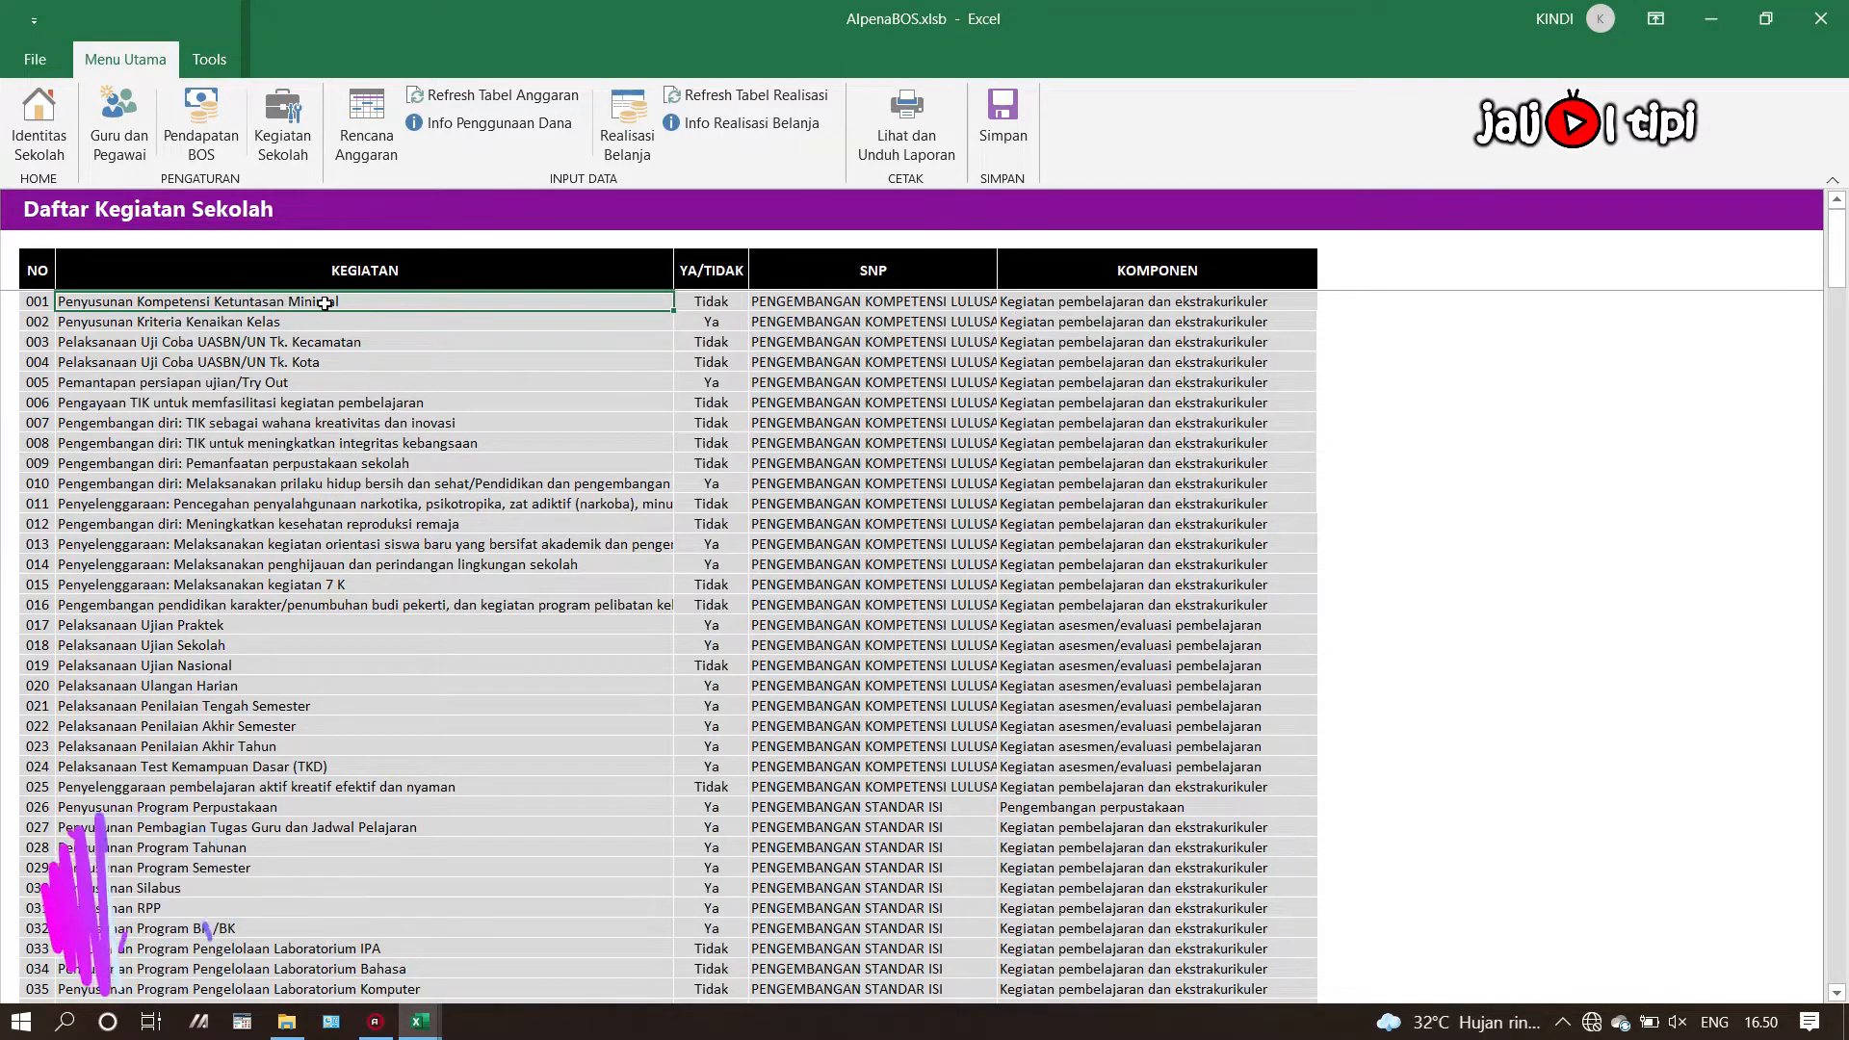
click(703, 301)
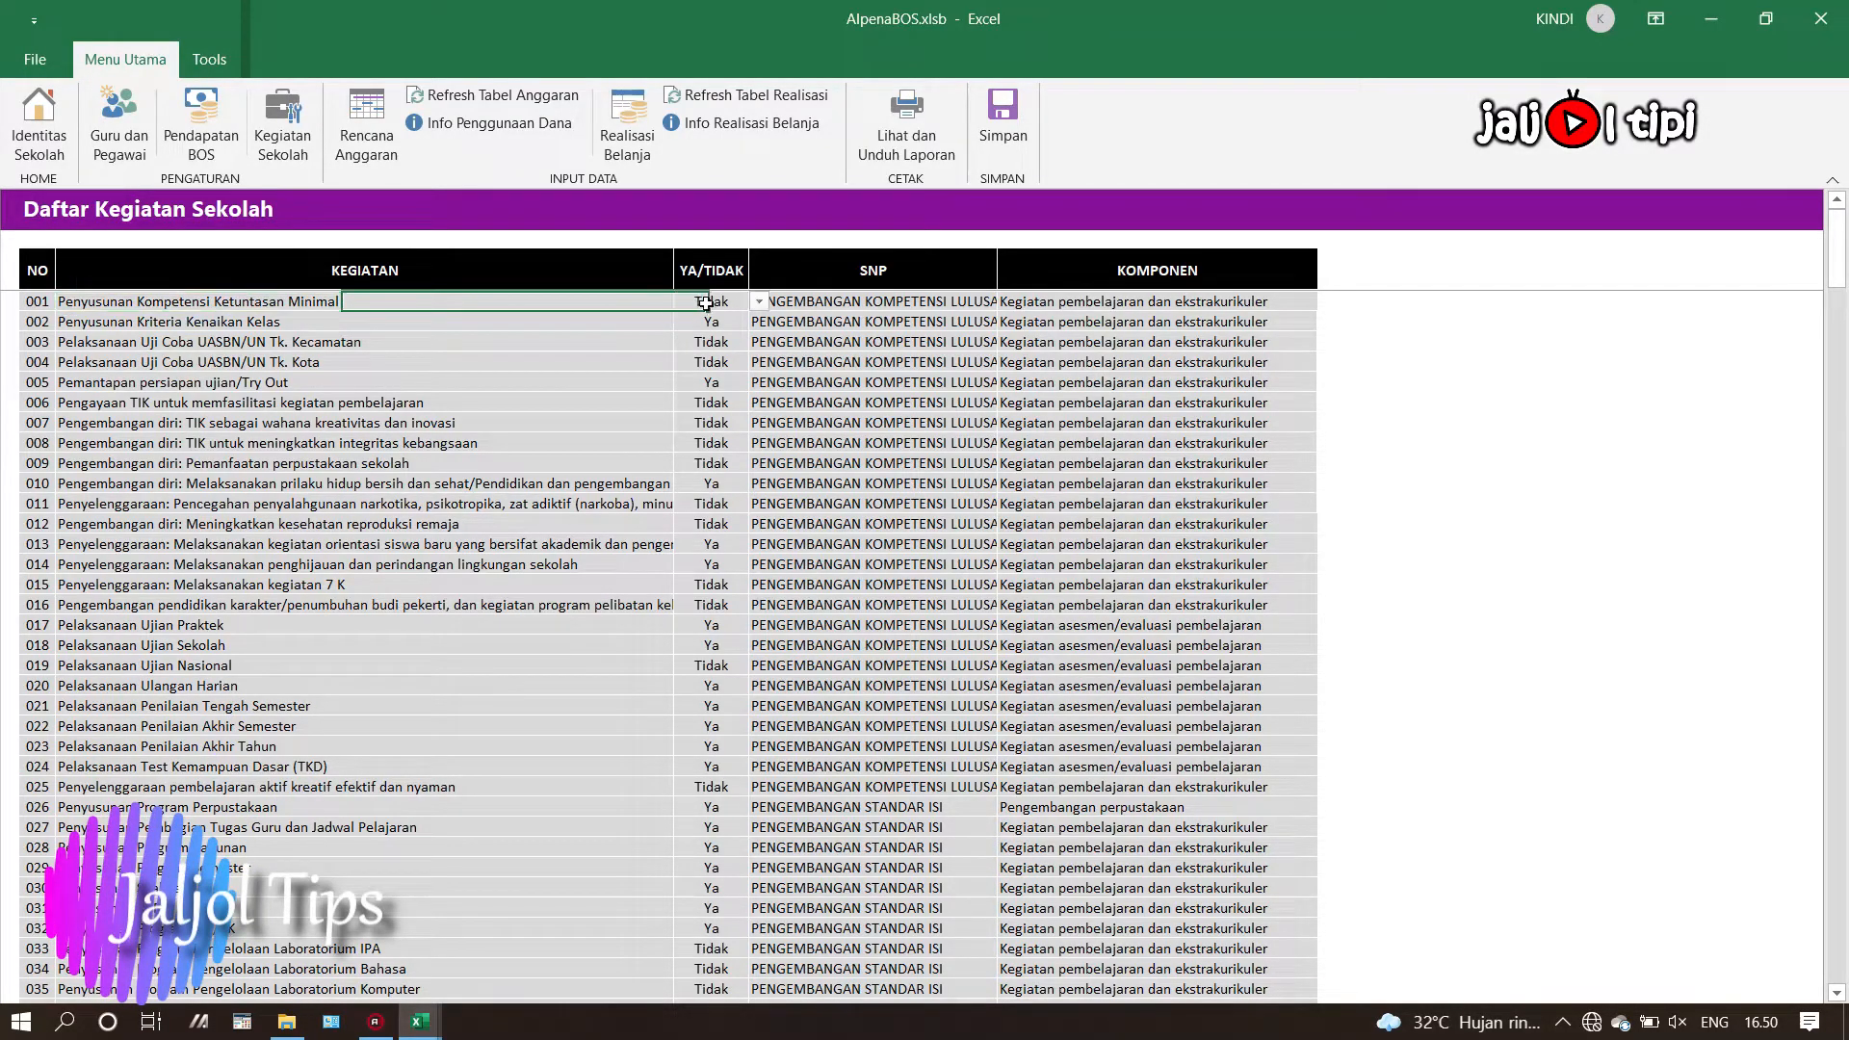
click(759, 301)
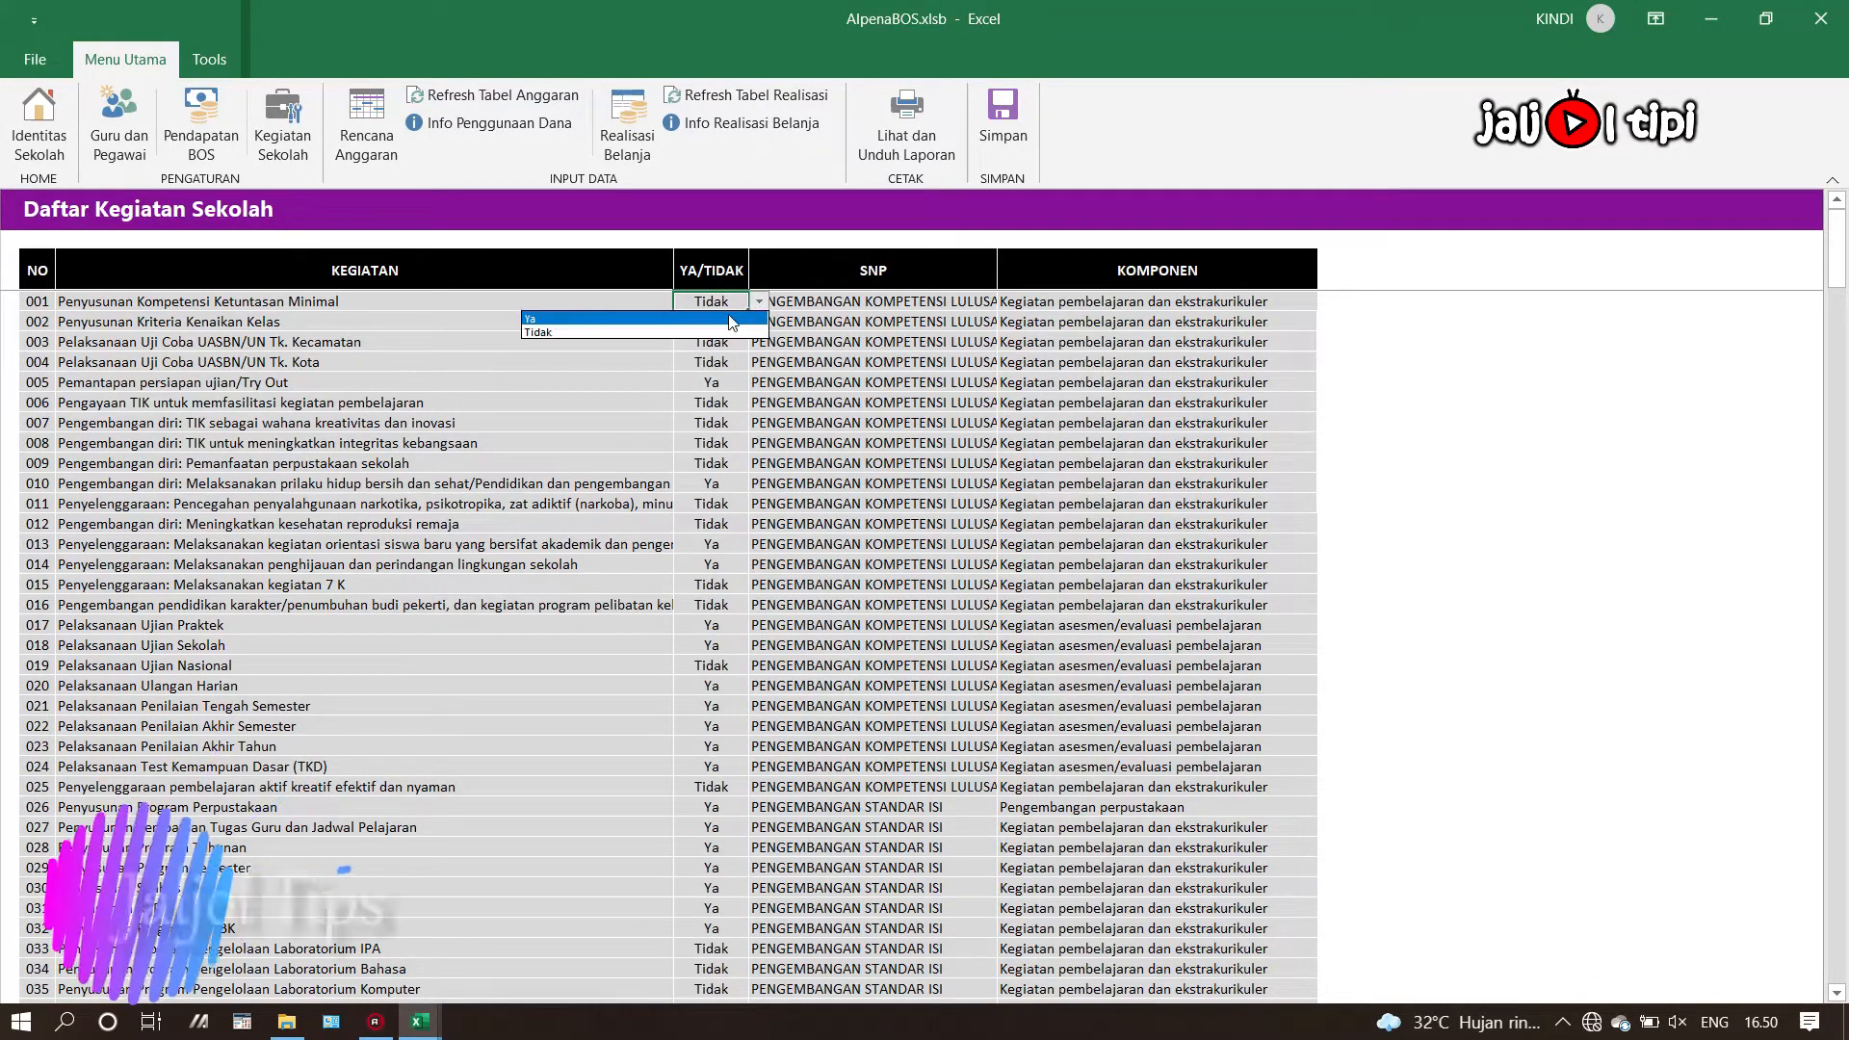
click(730, 319)
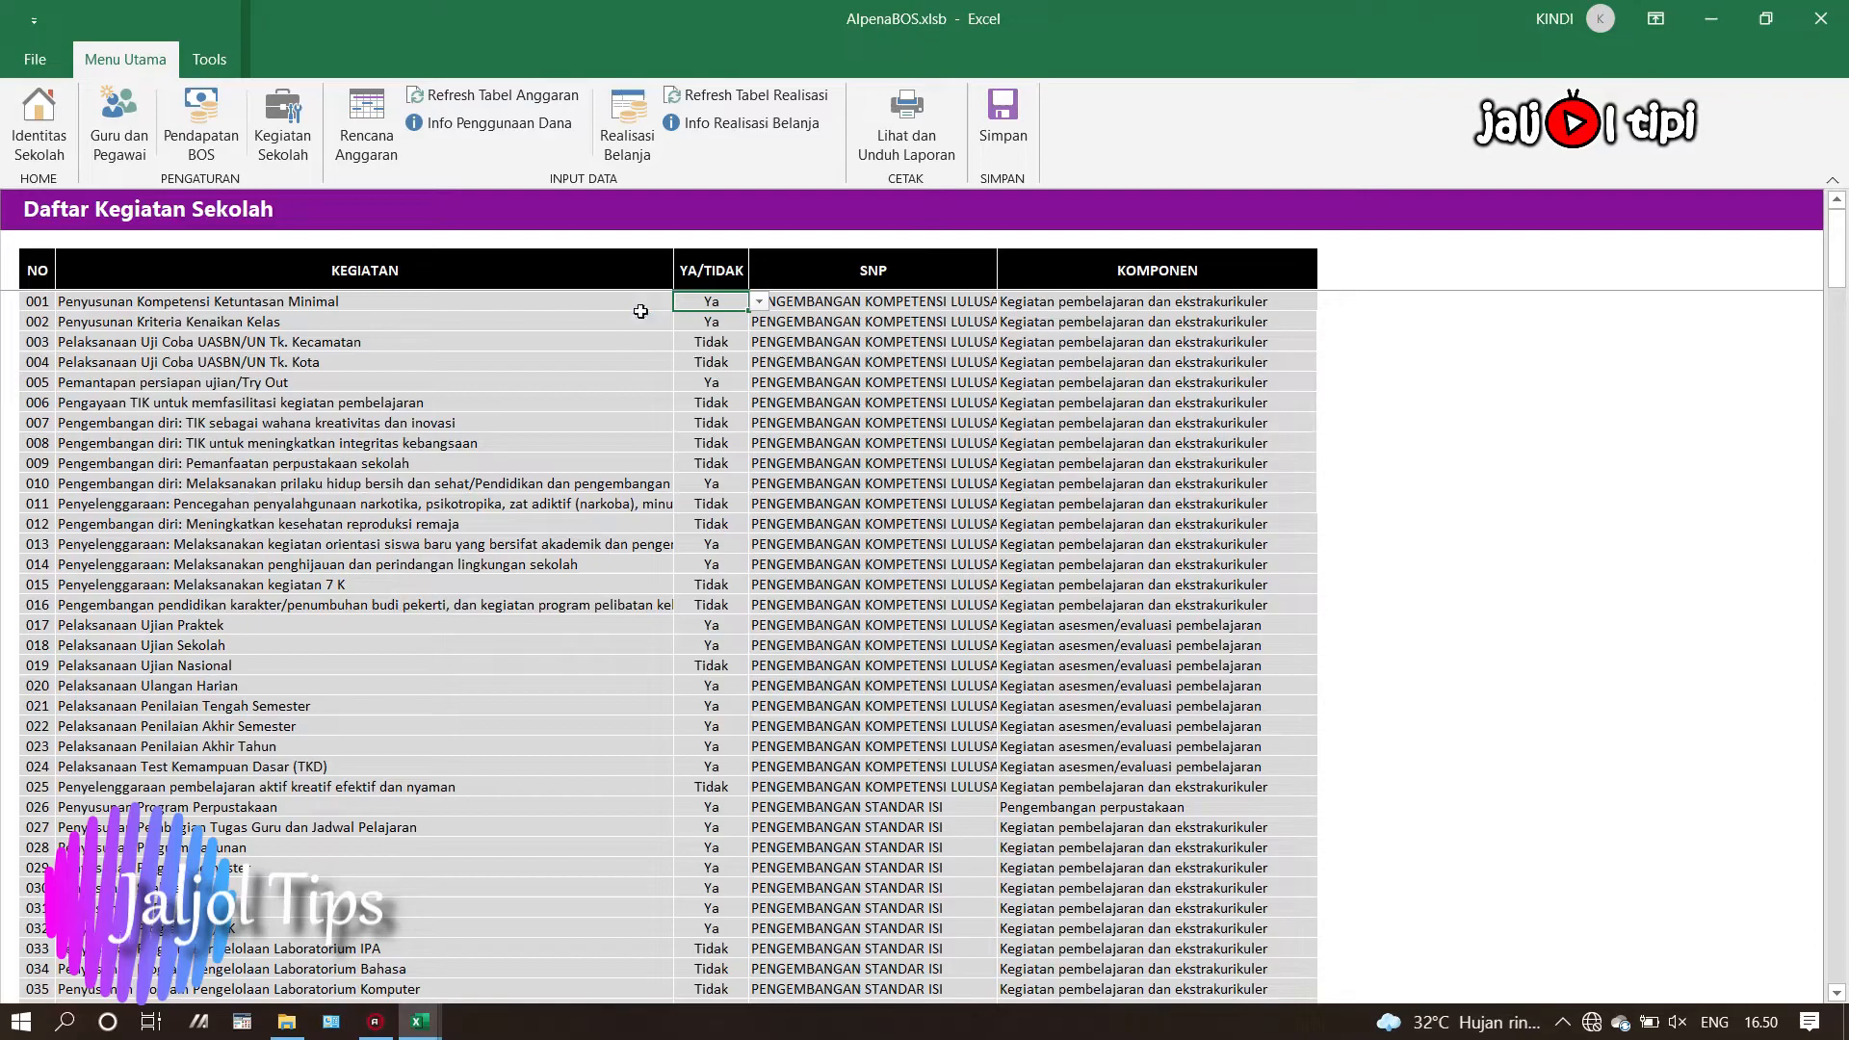
click(489, 304)
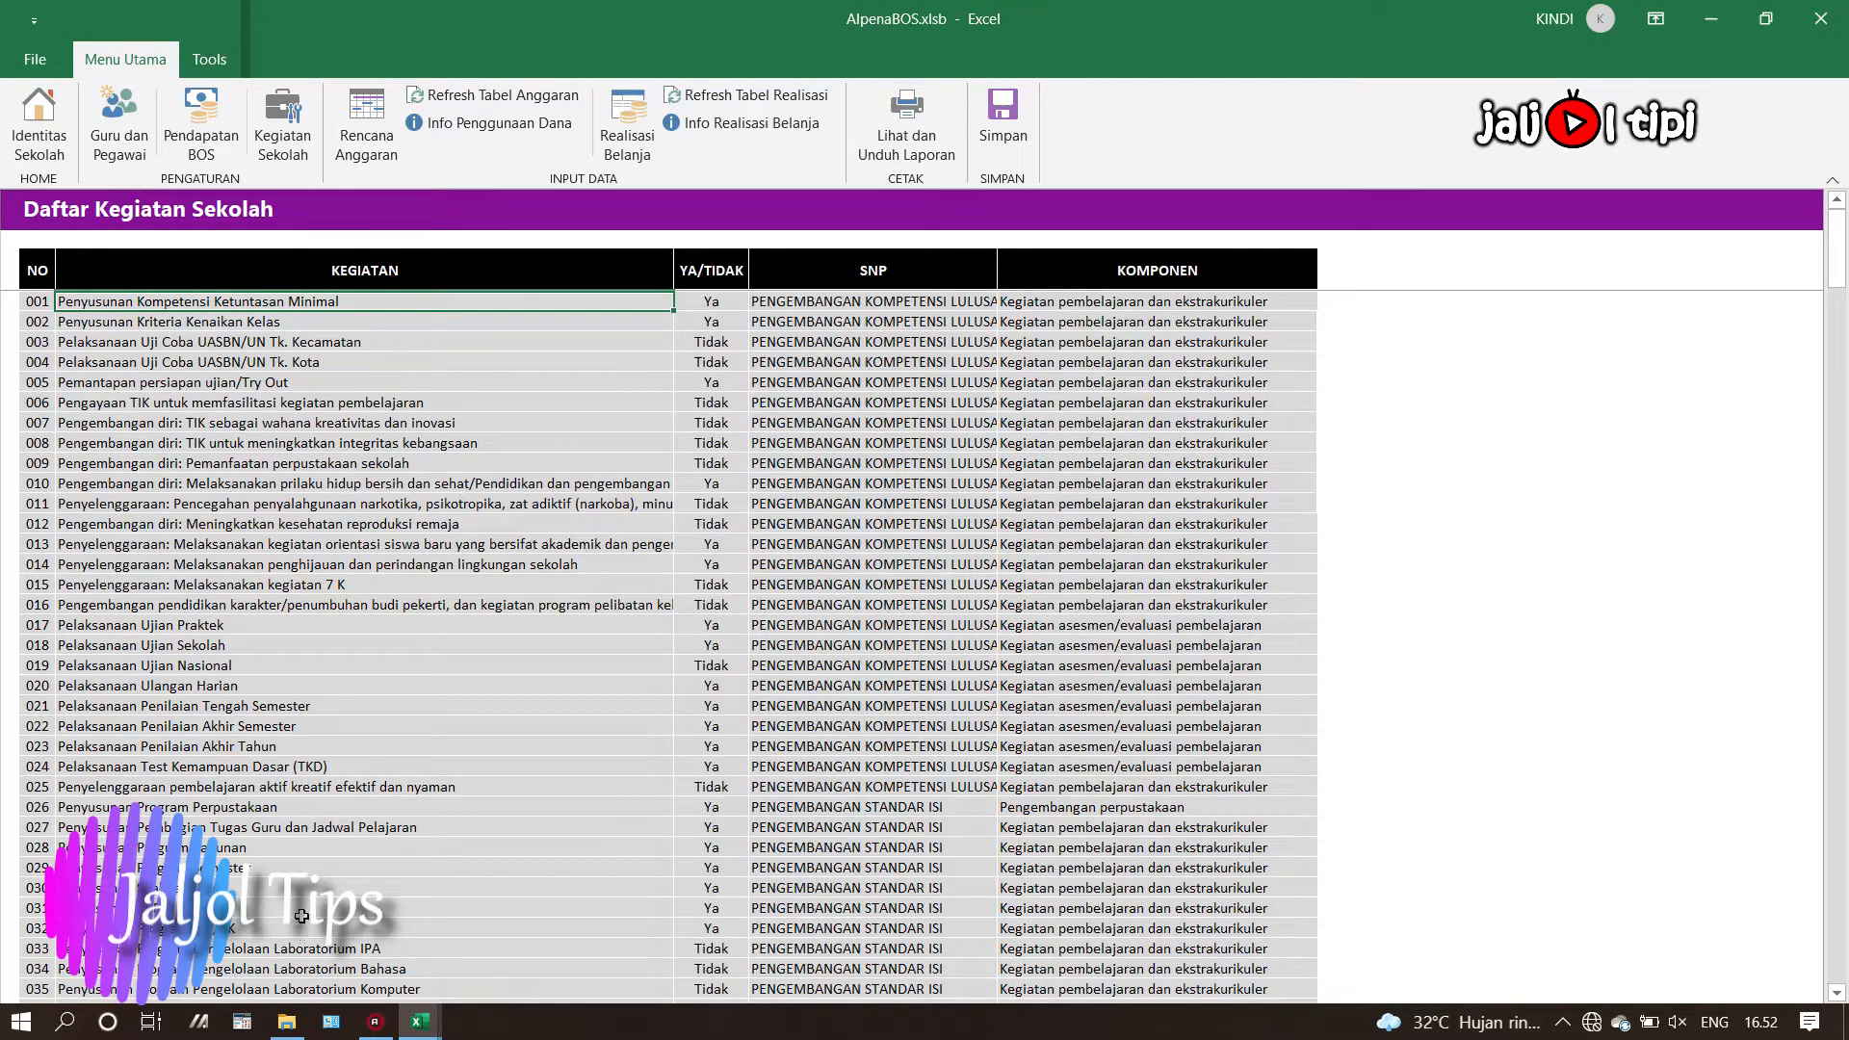
Add the activity "Kegiatan Pemeliharaan Taman Sekolah" in the first empty row below activity 331, Pelaksanaan kegiatan belajar daring.
drag(1837, 279, 1845, 956)
click(201, 583)
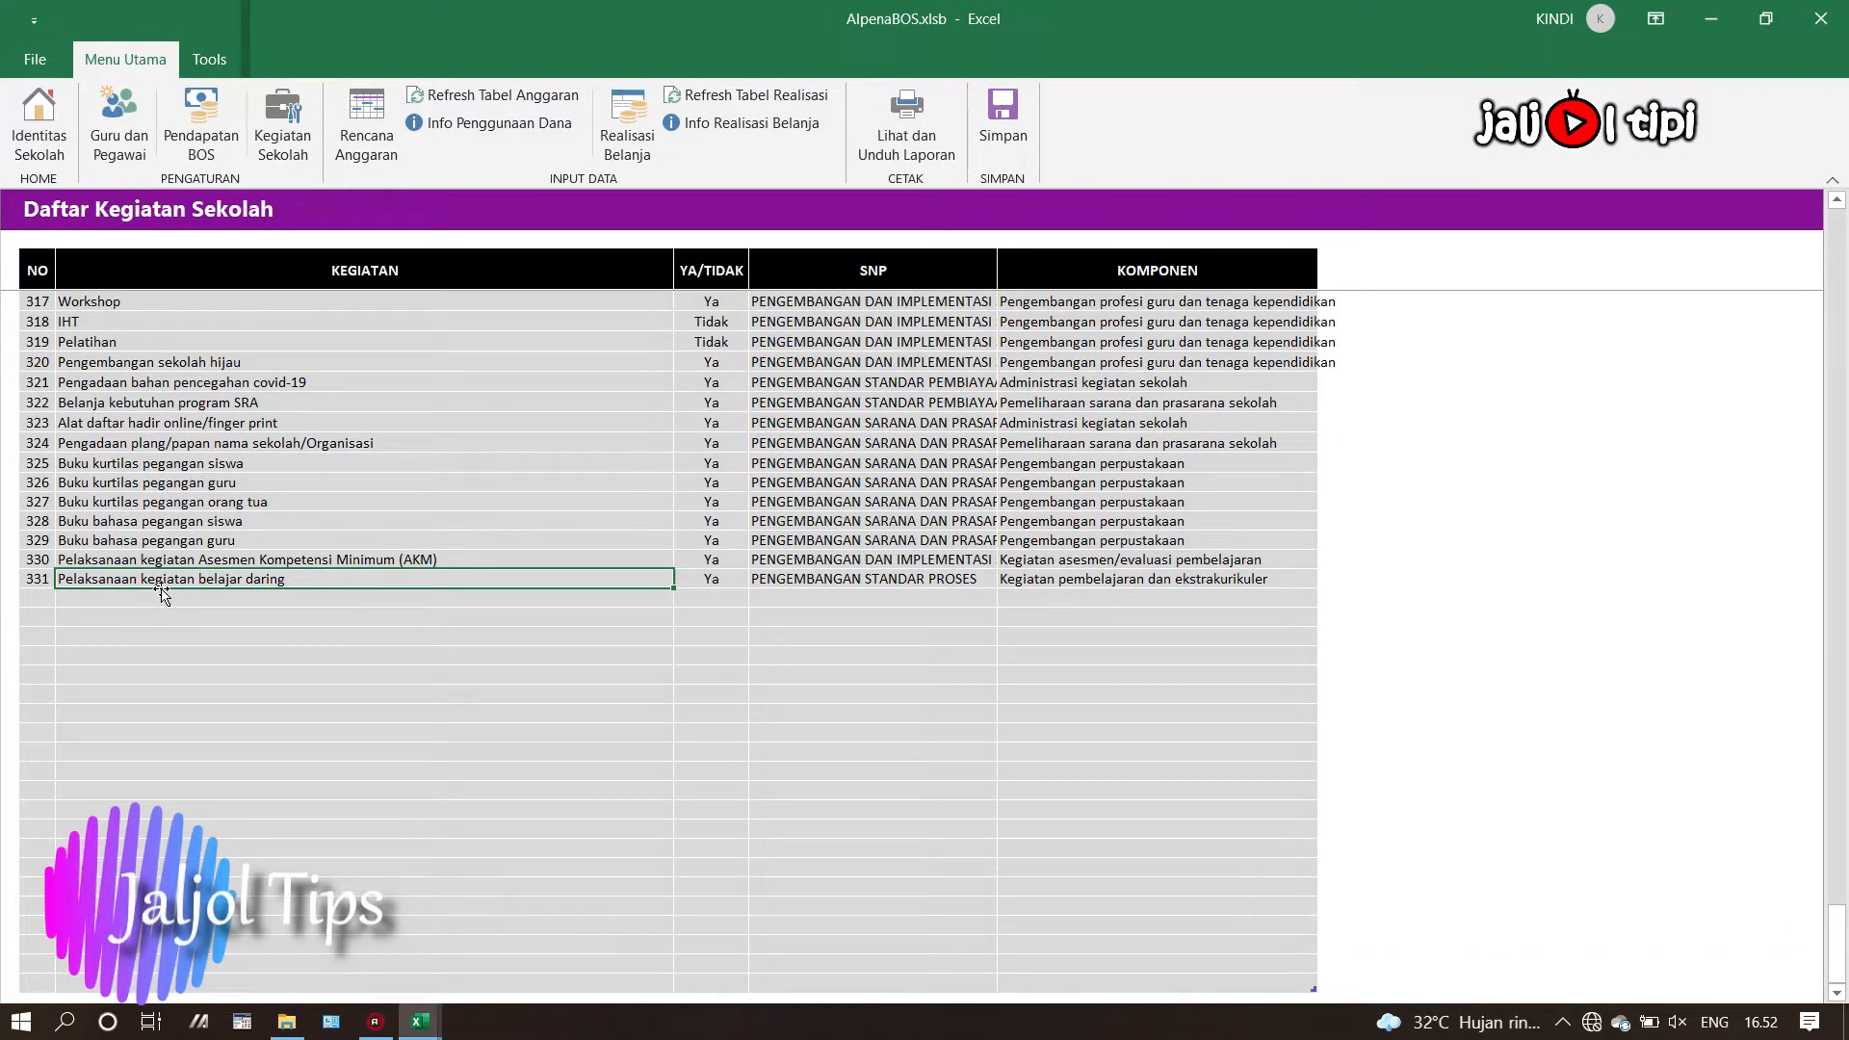
click(164, 603)
text(pELAKSAN)
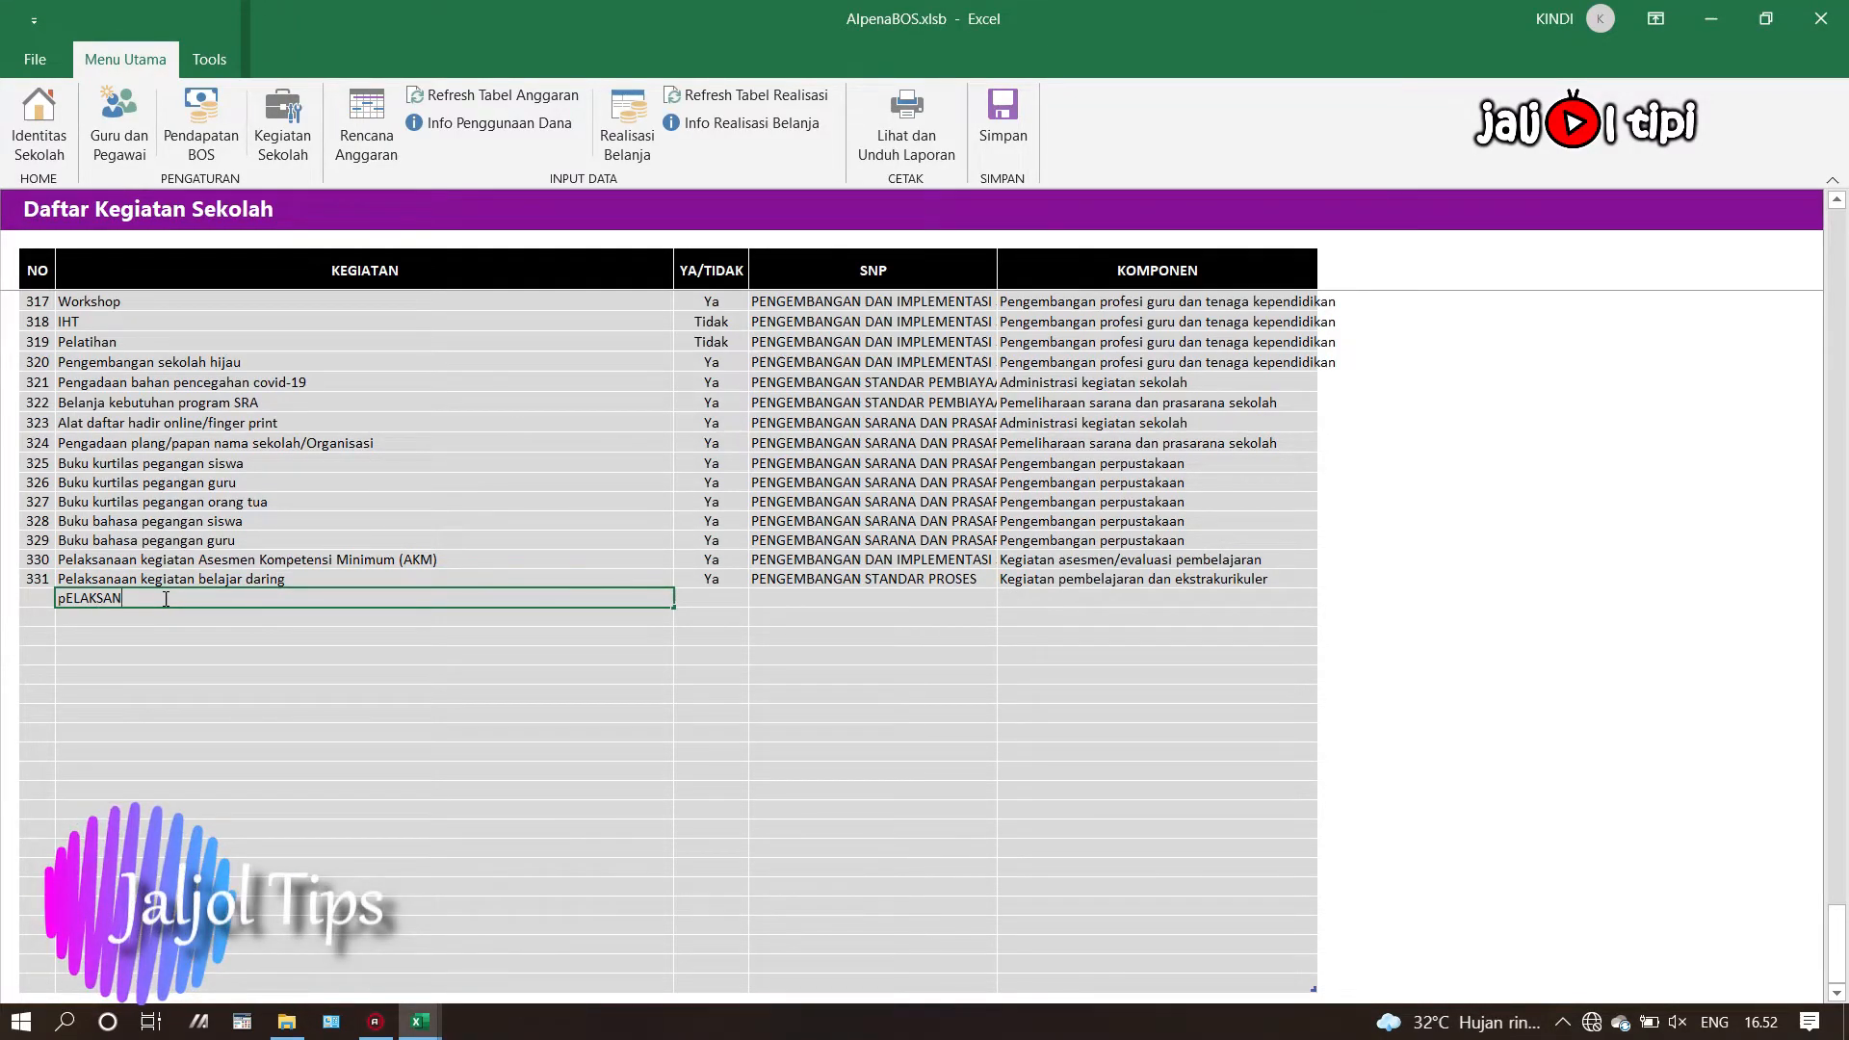
text(Kegiatan KKG/MGMP atau KKKS/MKKS)
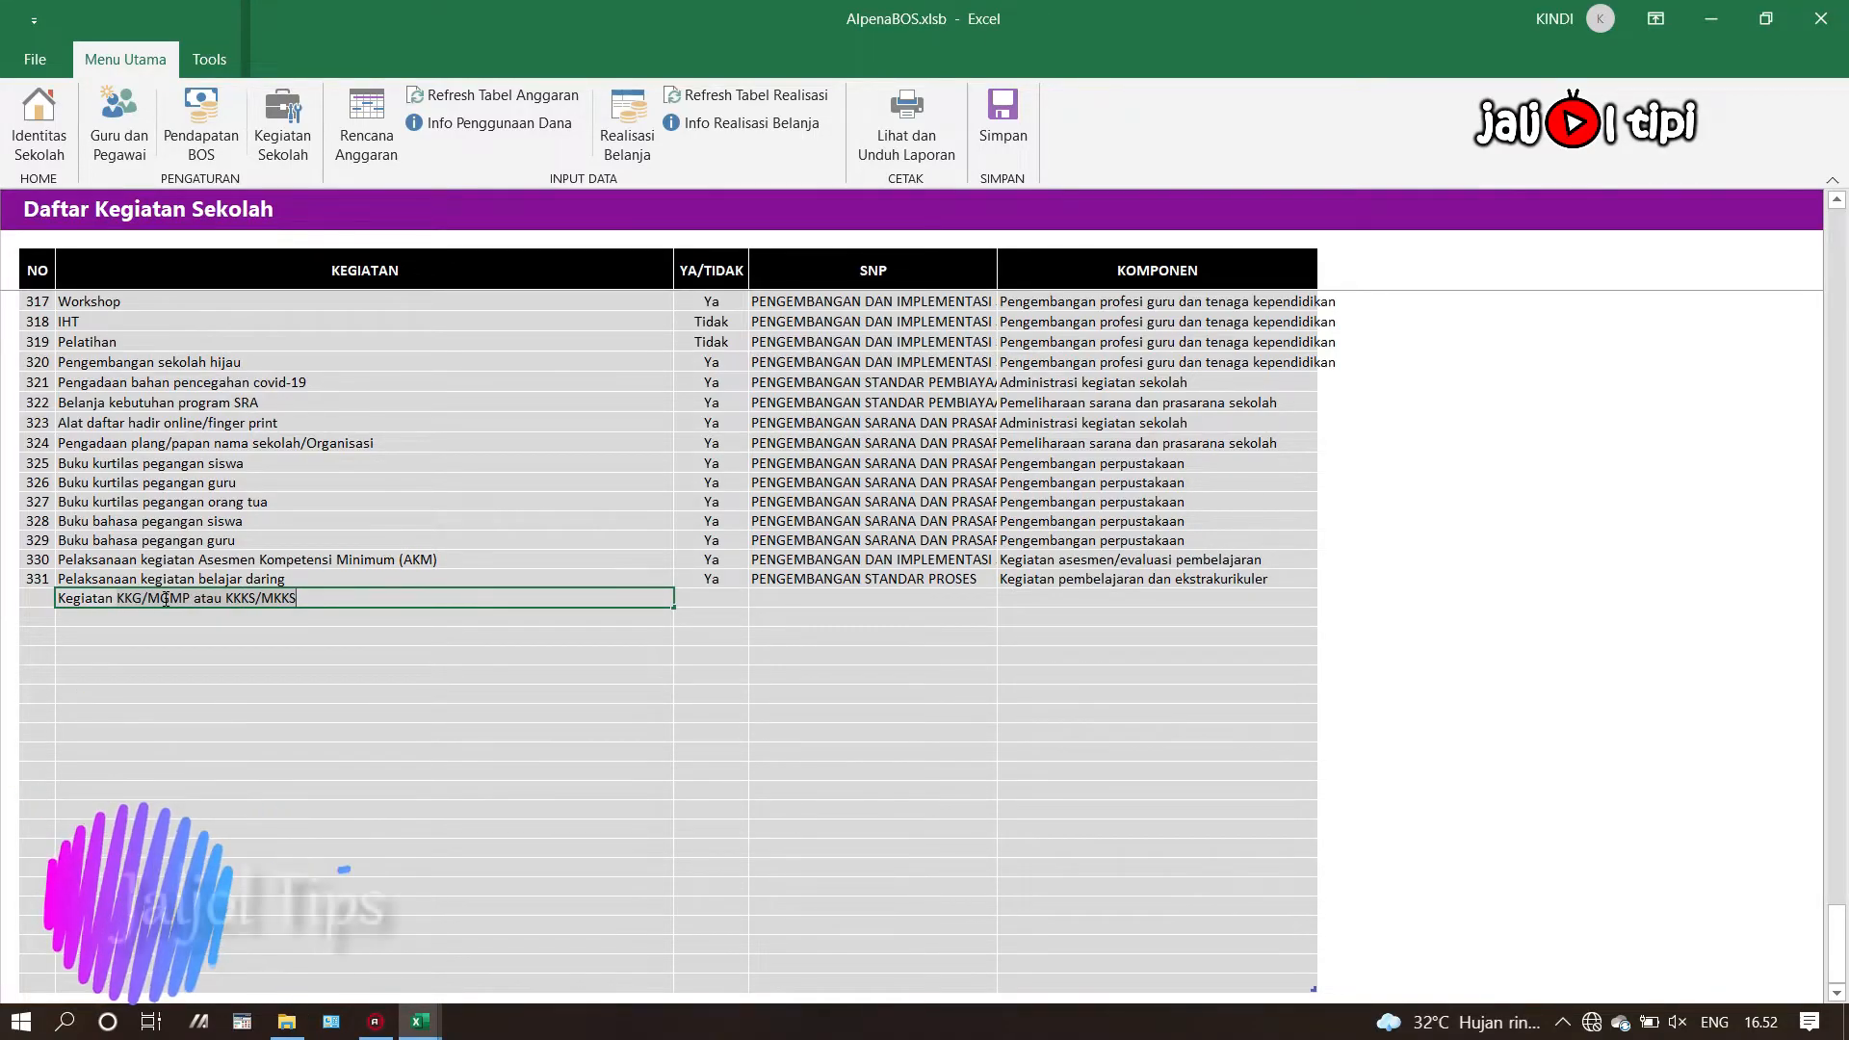
key(BackSpace)
key(BackSpace)
key(BackSpace)
key(BackSpace)
key(BackSpace)
key(BackSpace)
key(BackSpace)
key(BackSpace)
key(BackSpace)
key(BackSpace)
key(BackSpace)
key(BackSpace)
key(BackSpace)
key(BackSpace)
key(BackSpace)
key(BackSpace)
key(BackSpace)
key(BackSpace)
key(BackSpace)
key(BackSpace)
text(Pemeliha)
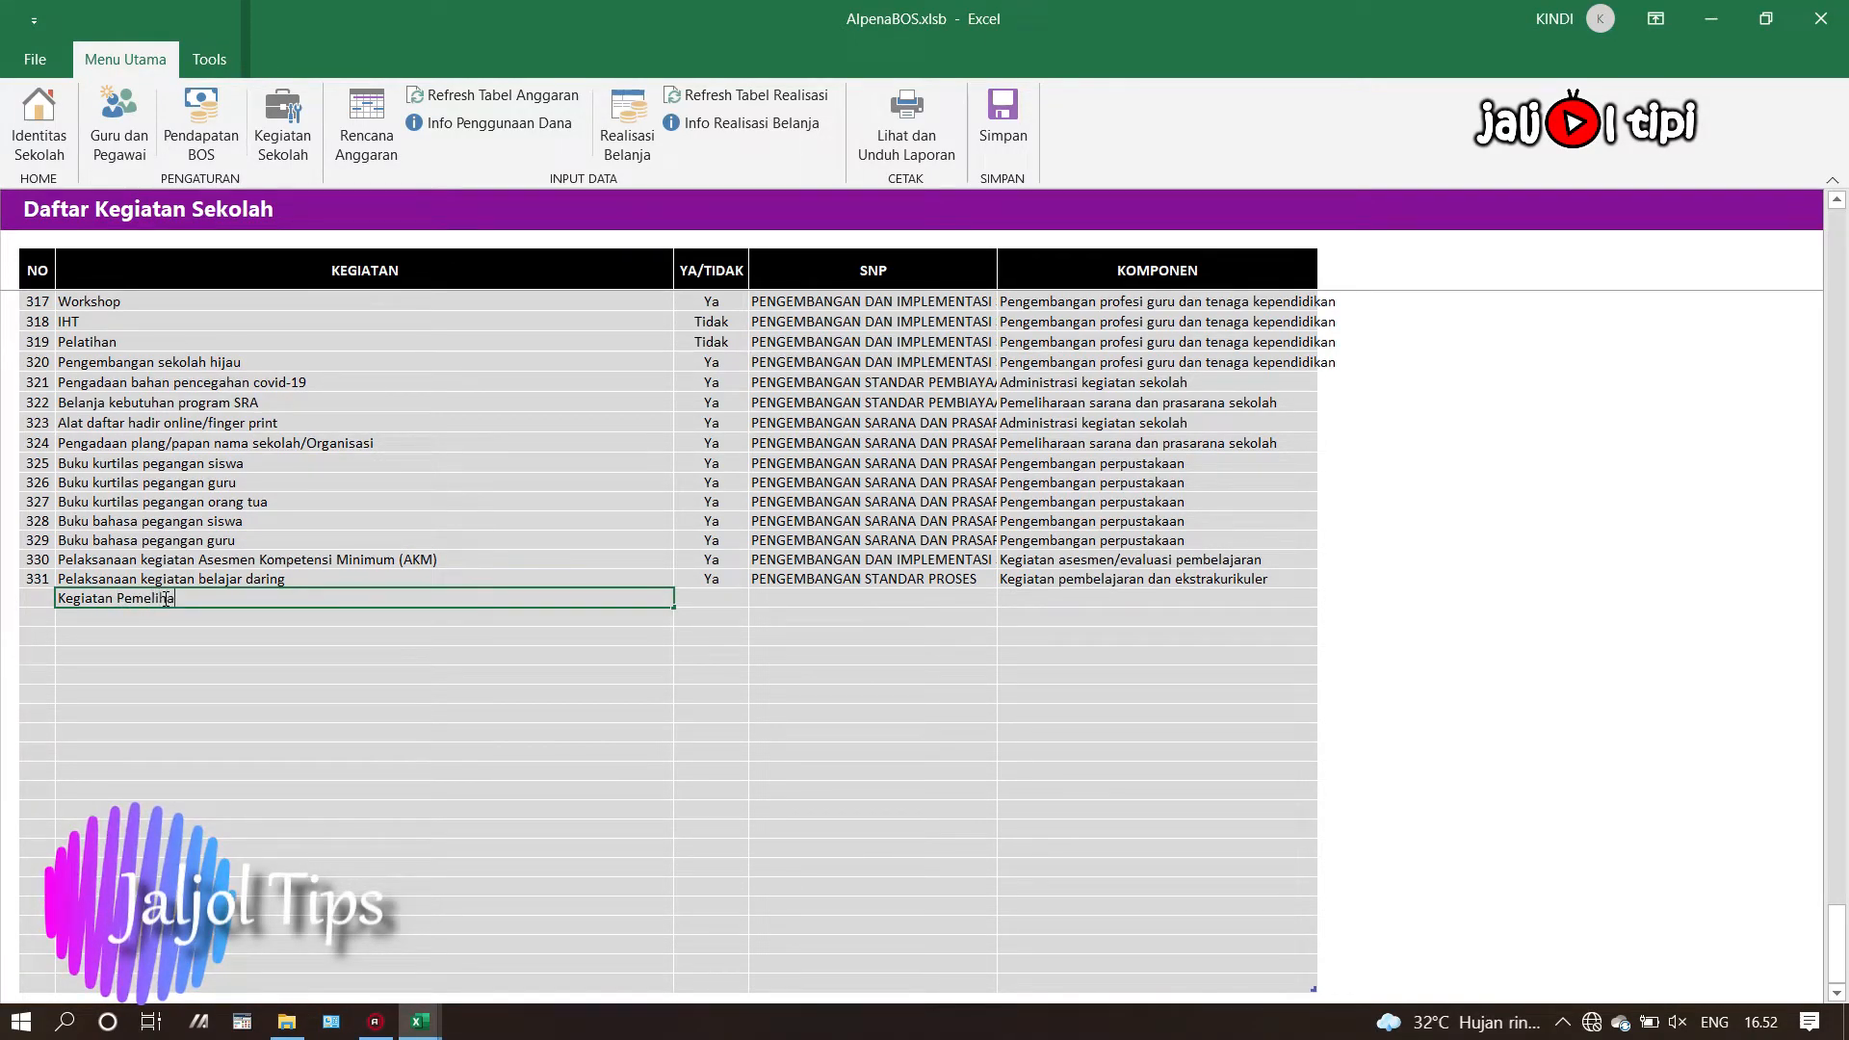
text(raan )
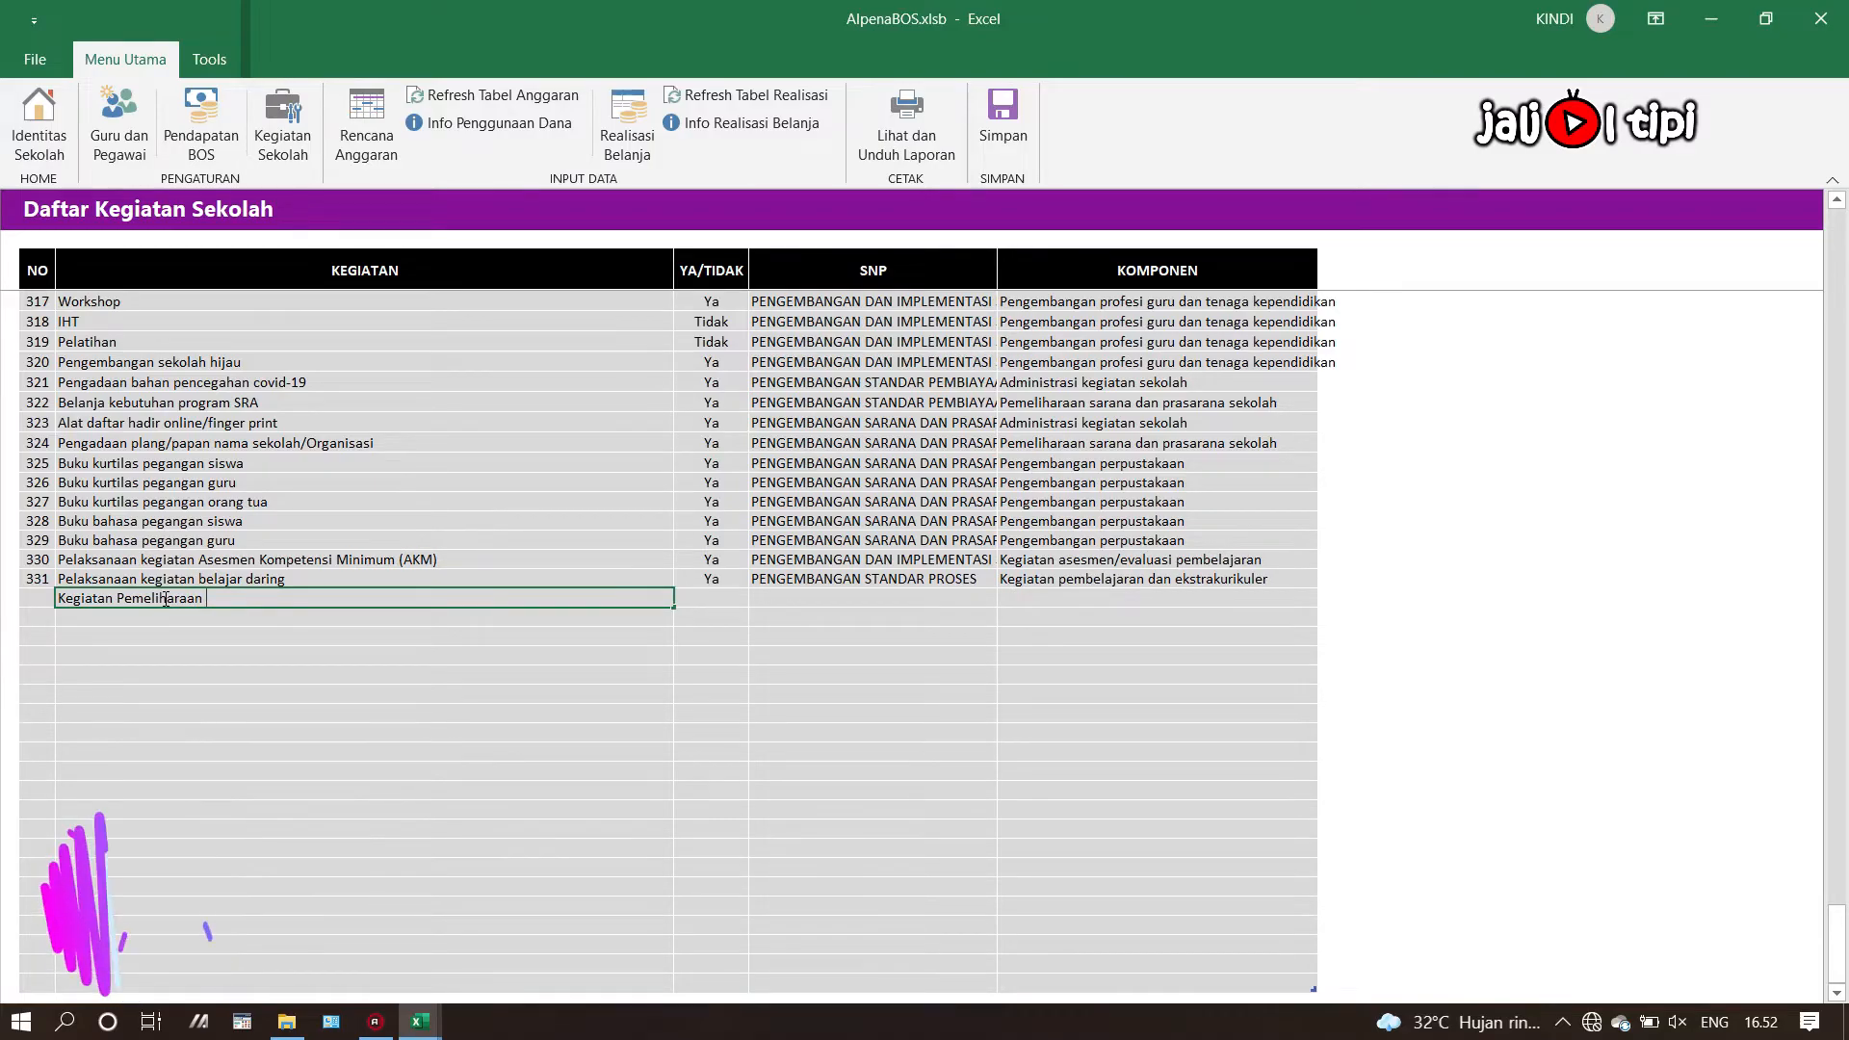
text(Taman)
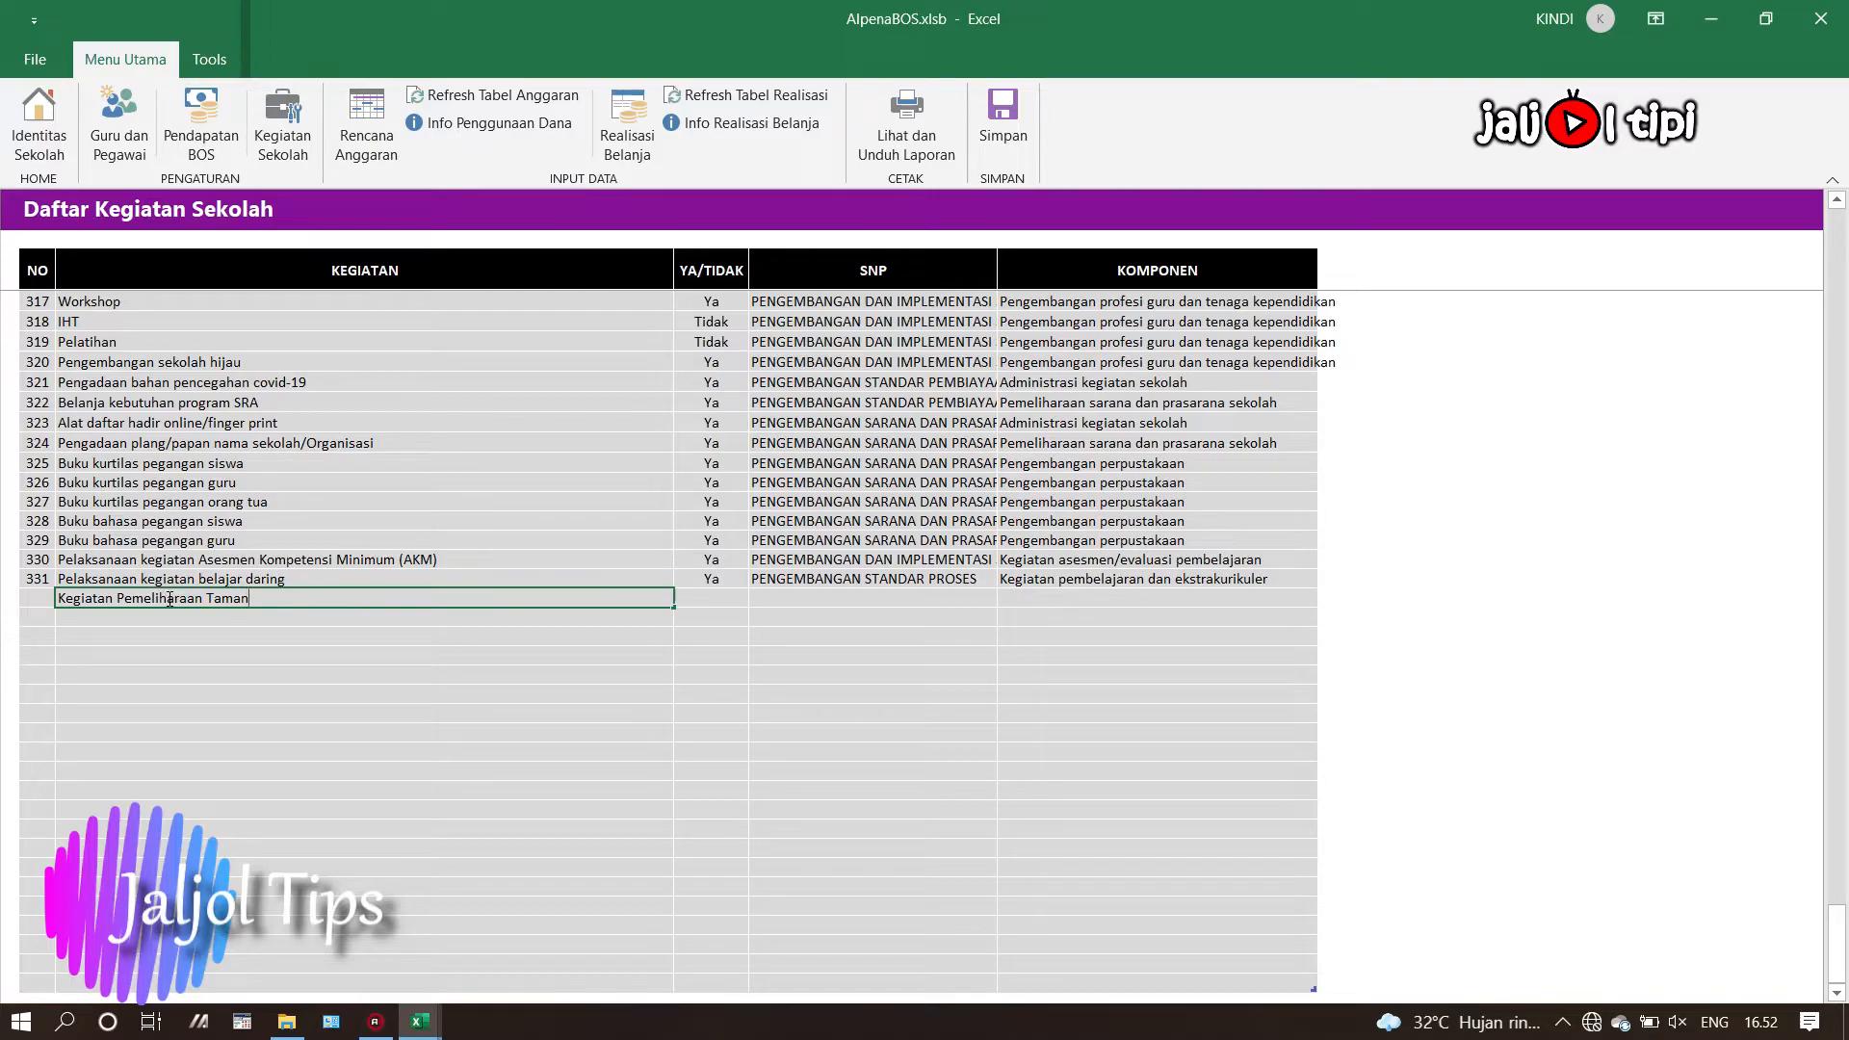
text( Sekolah)
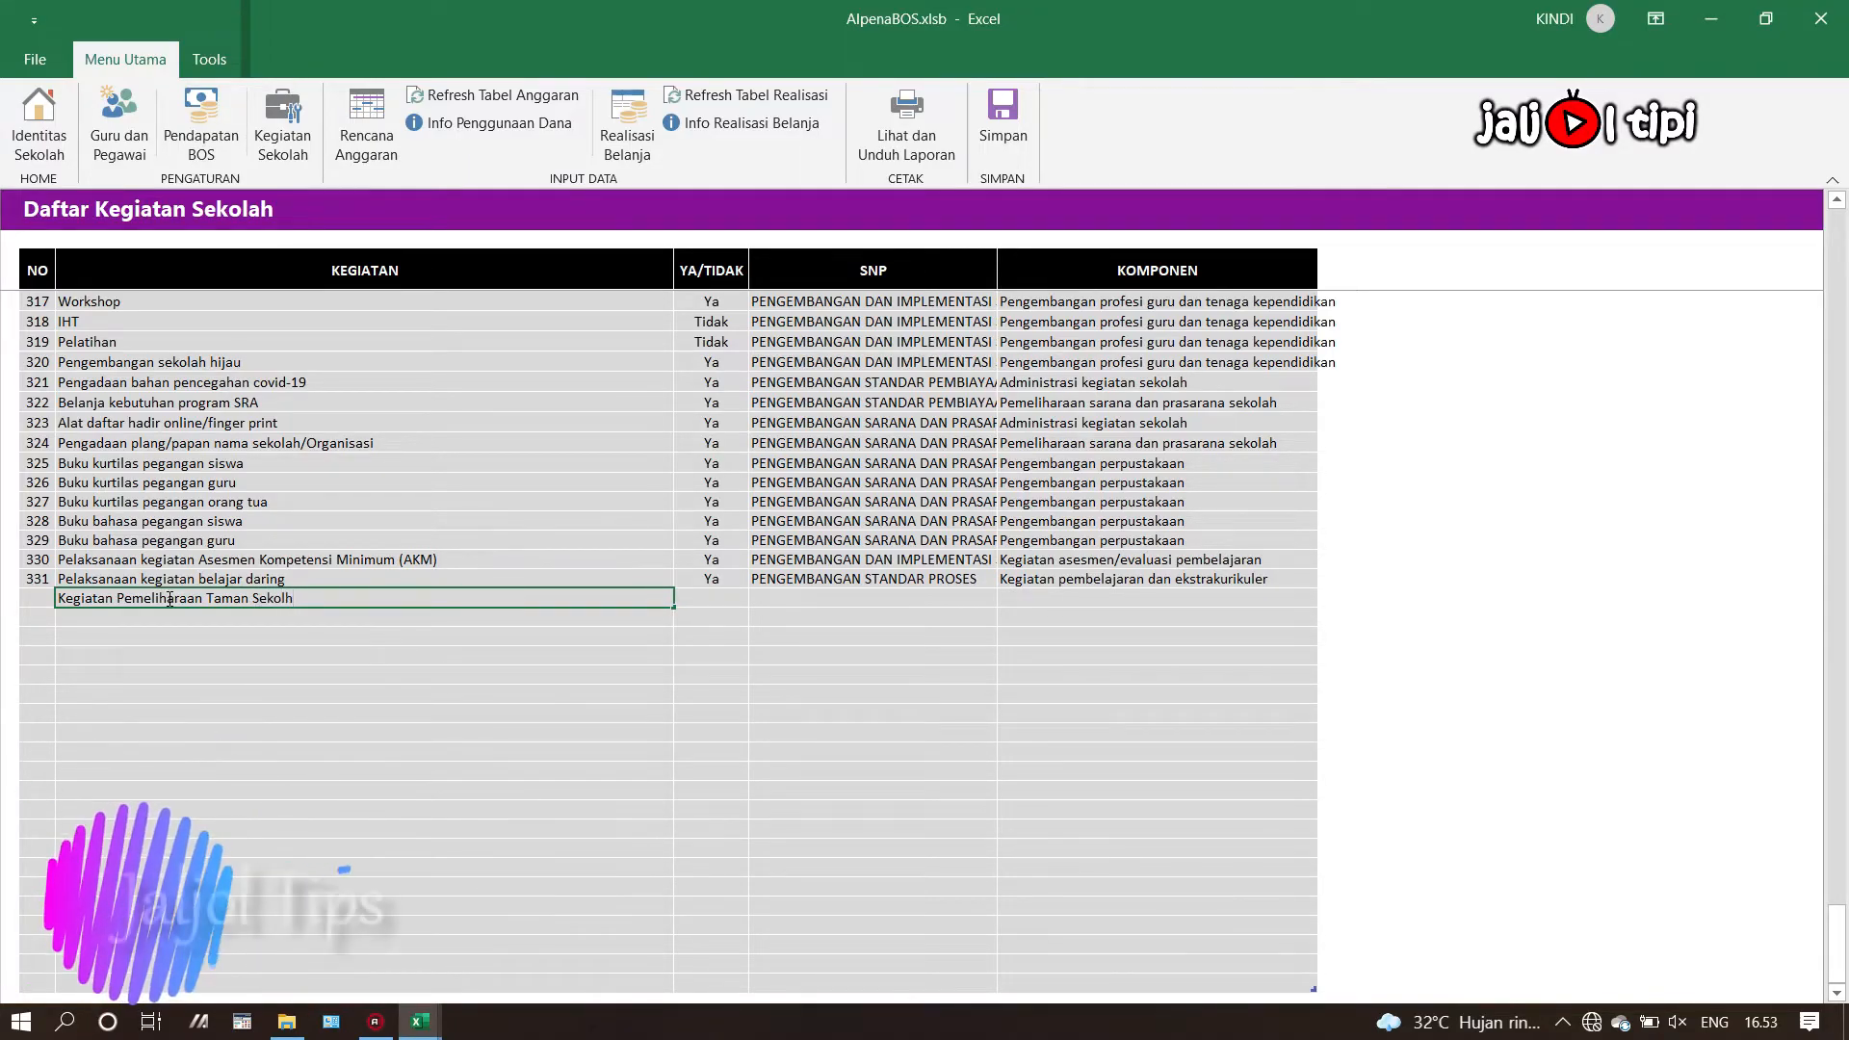
key(Return)
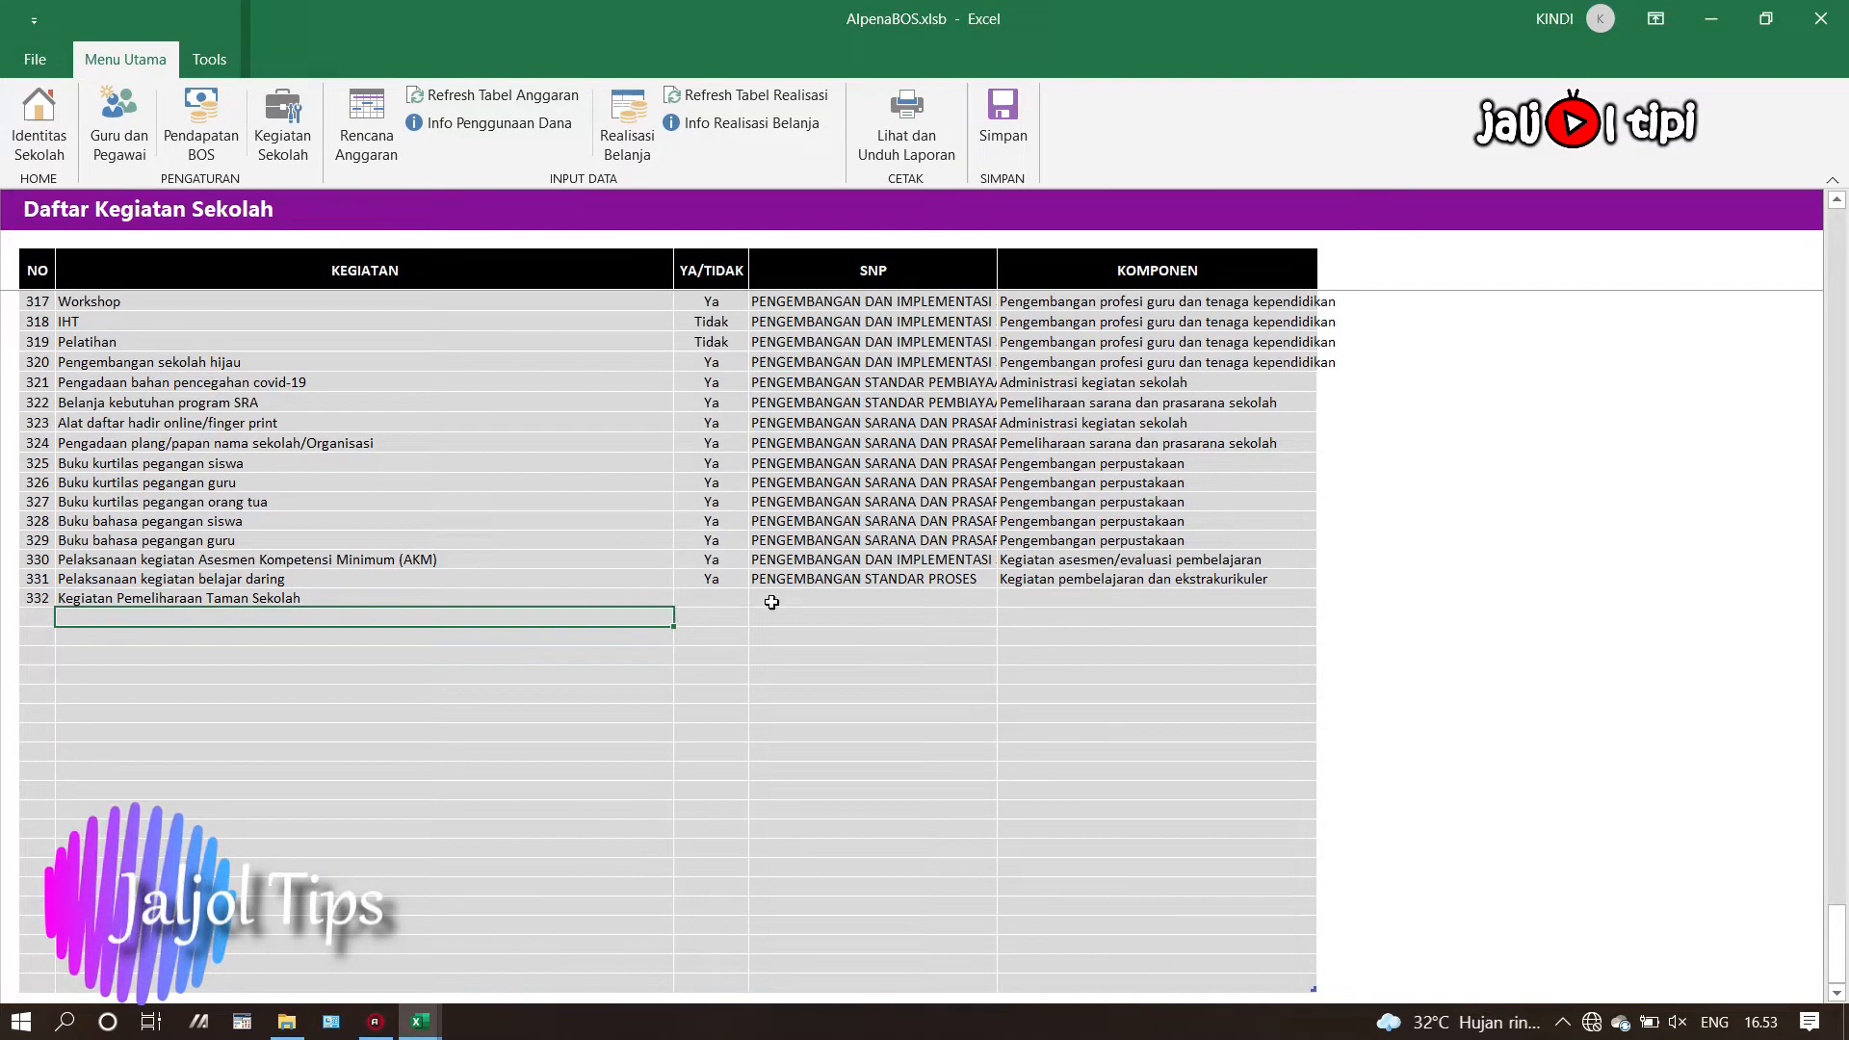
Set YA/TIDAK to Ya for the activity Kegiatan Pemeliharaan Taman Sekolah.
click(737, 600)
click(761, 599)
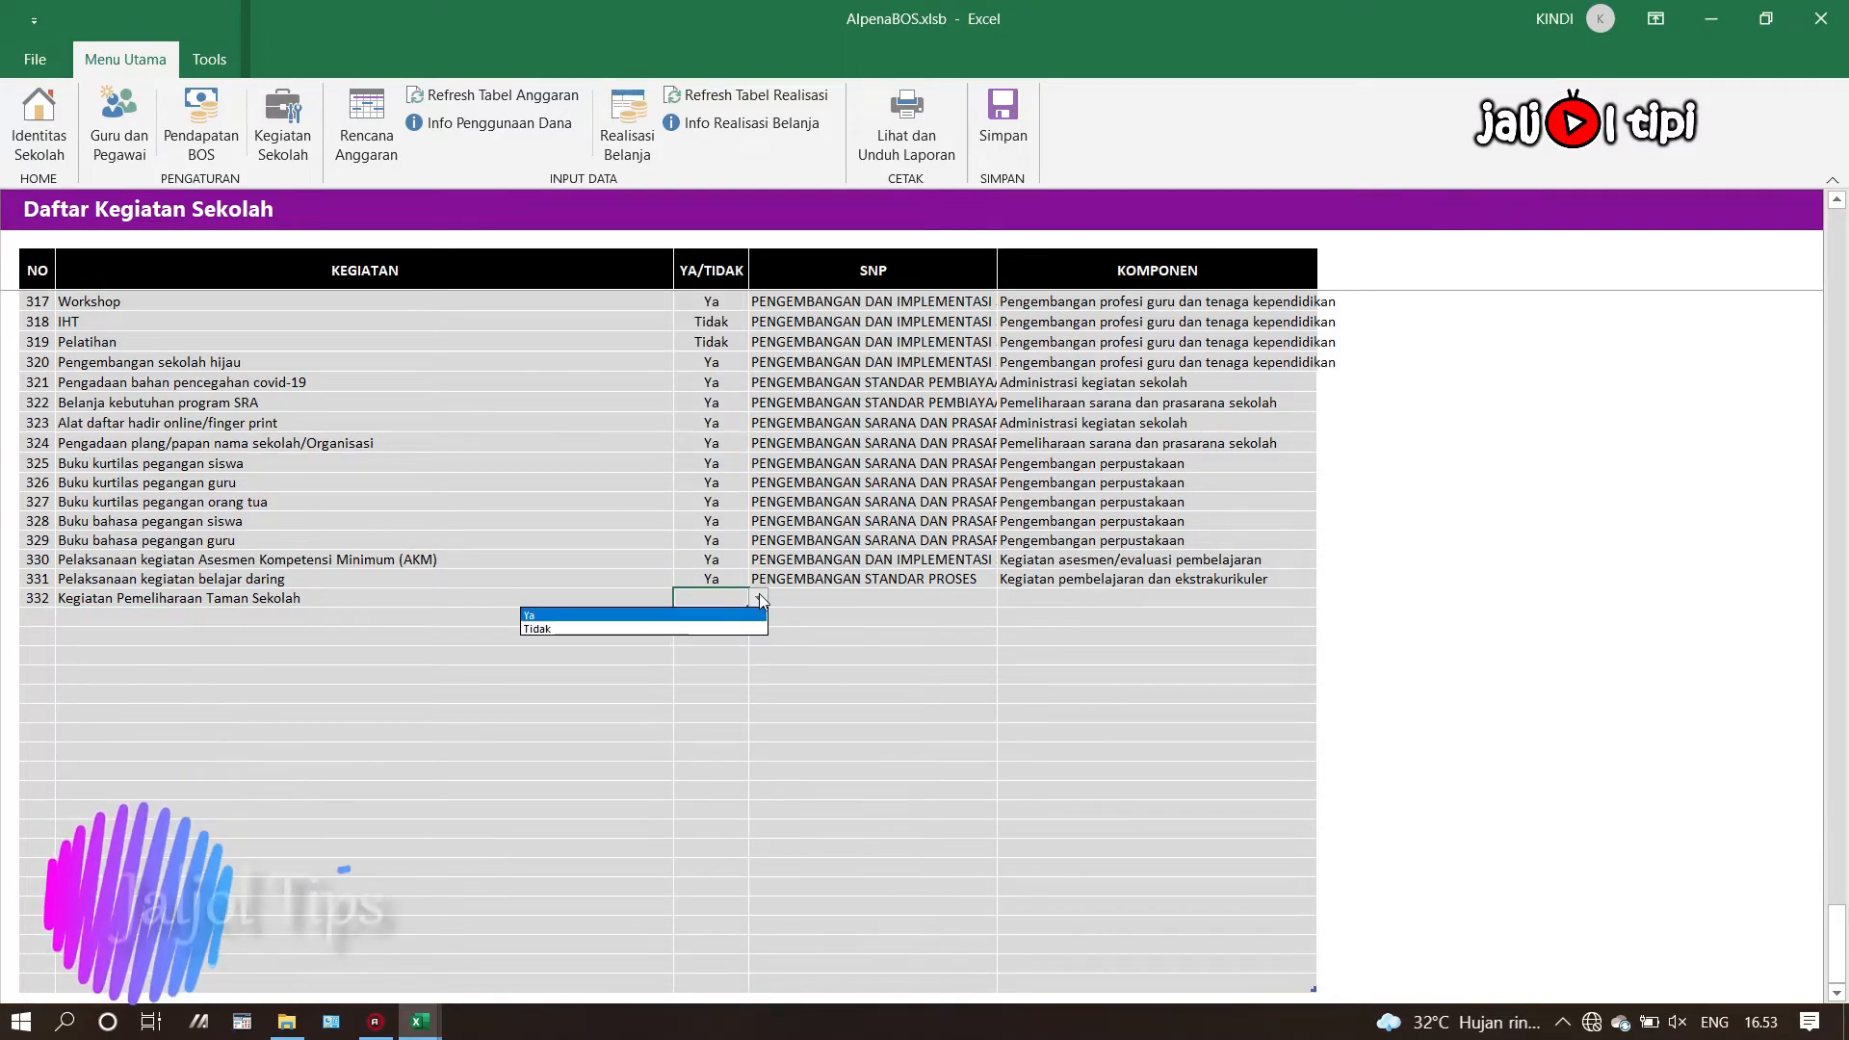
click(637, 617)
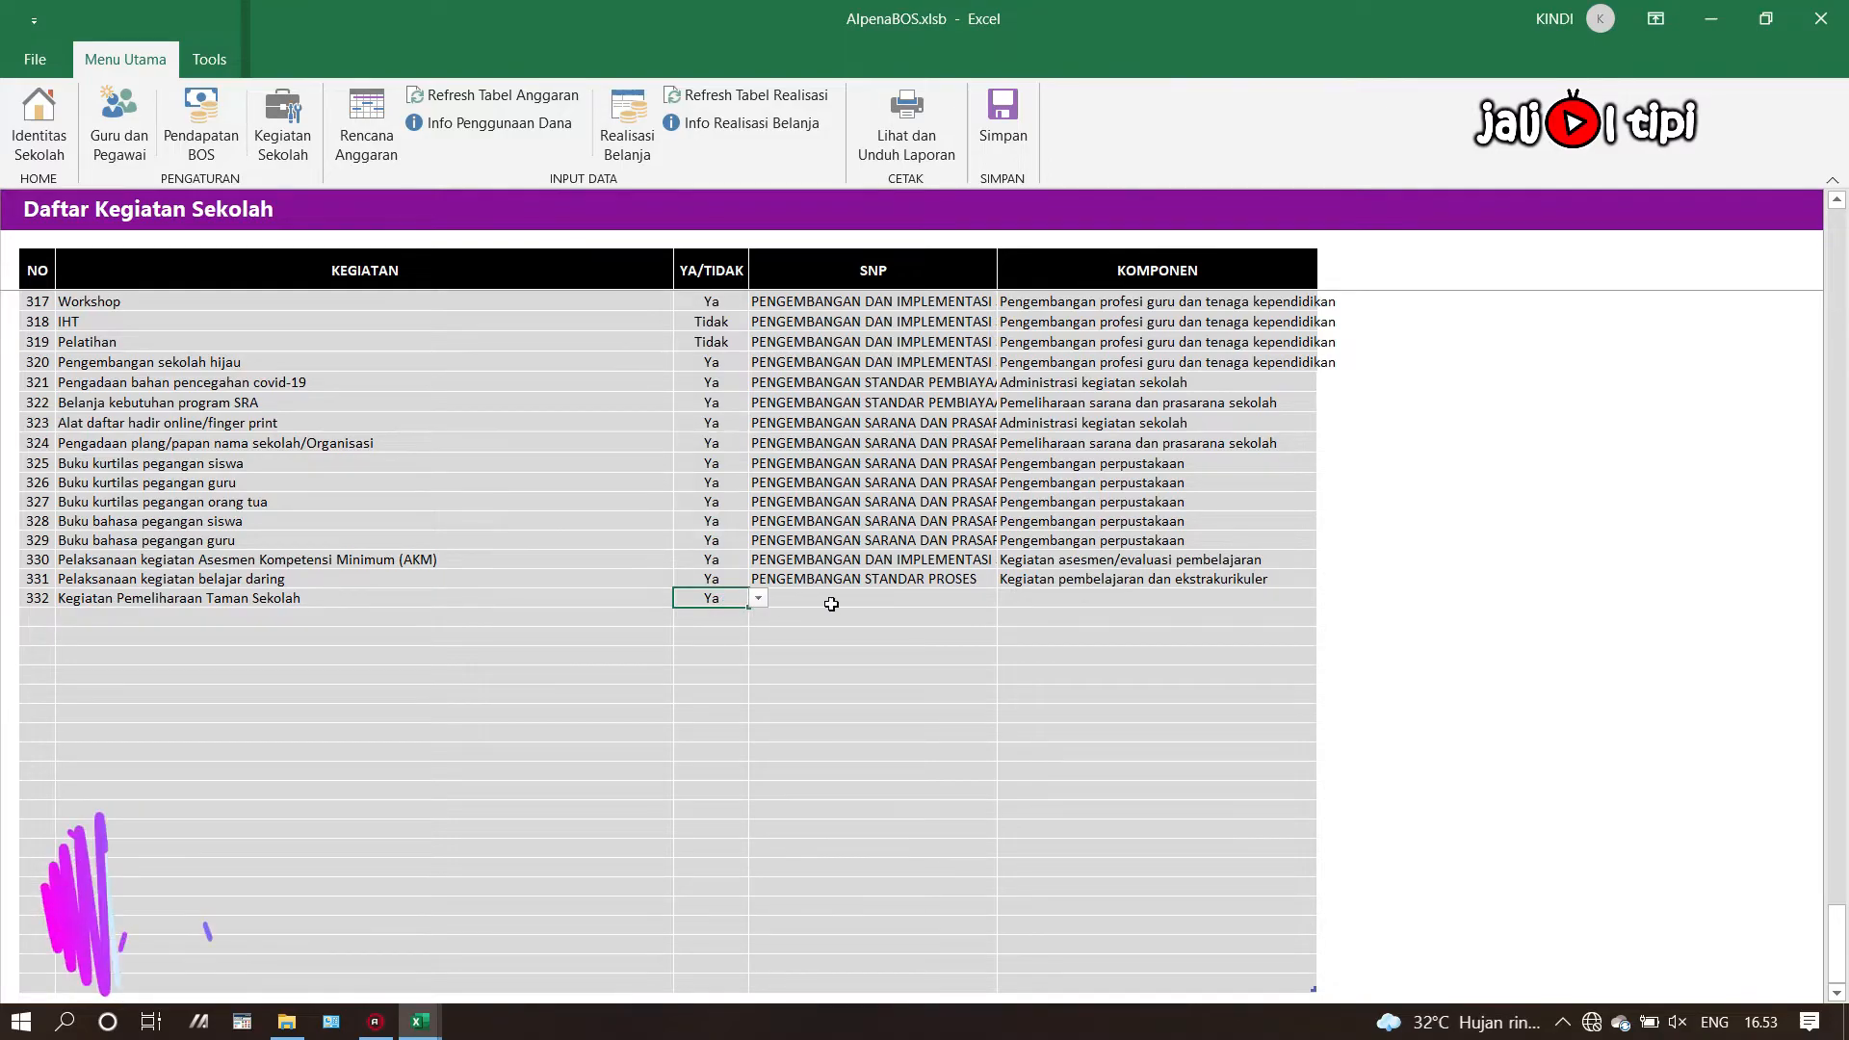
For Kegiatan Pemeliharaan Taman Sekolah, set SNP to PENGEMBANGAN SARANA DAN PRASARANA SEKOLAH and Komponen to Pemeliharaan sarana dan prasarana sekolah.
click(920, 596)
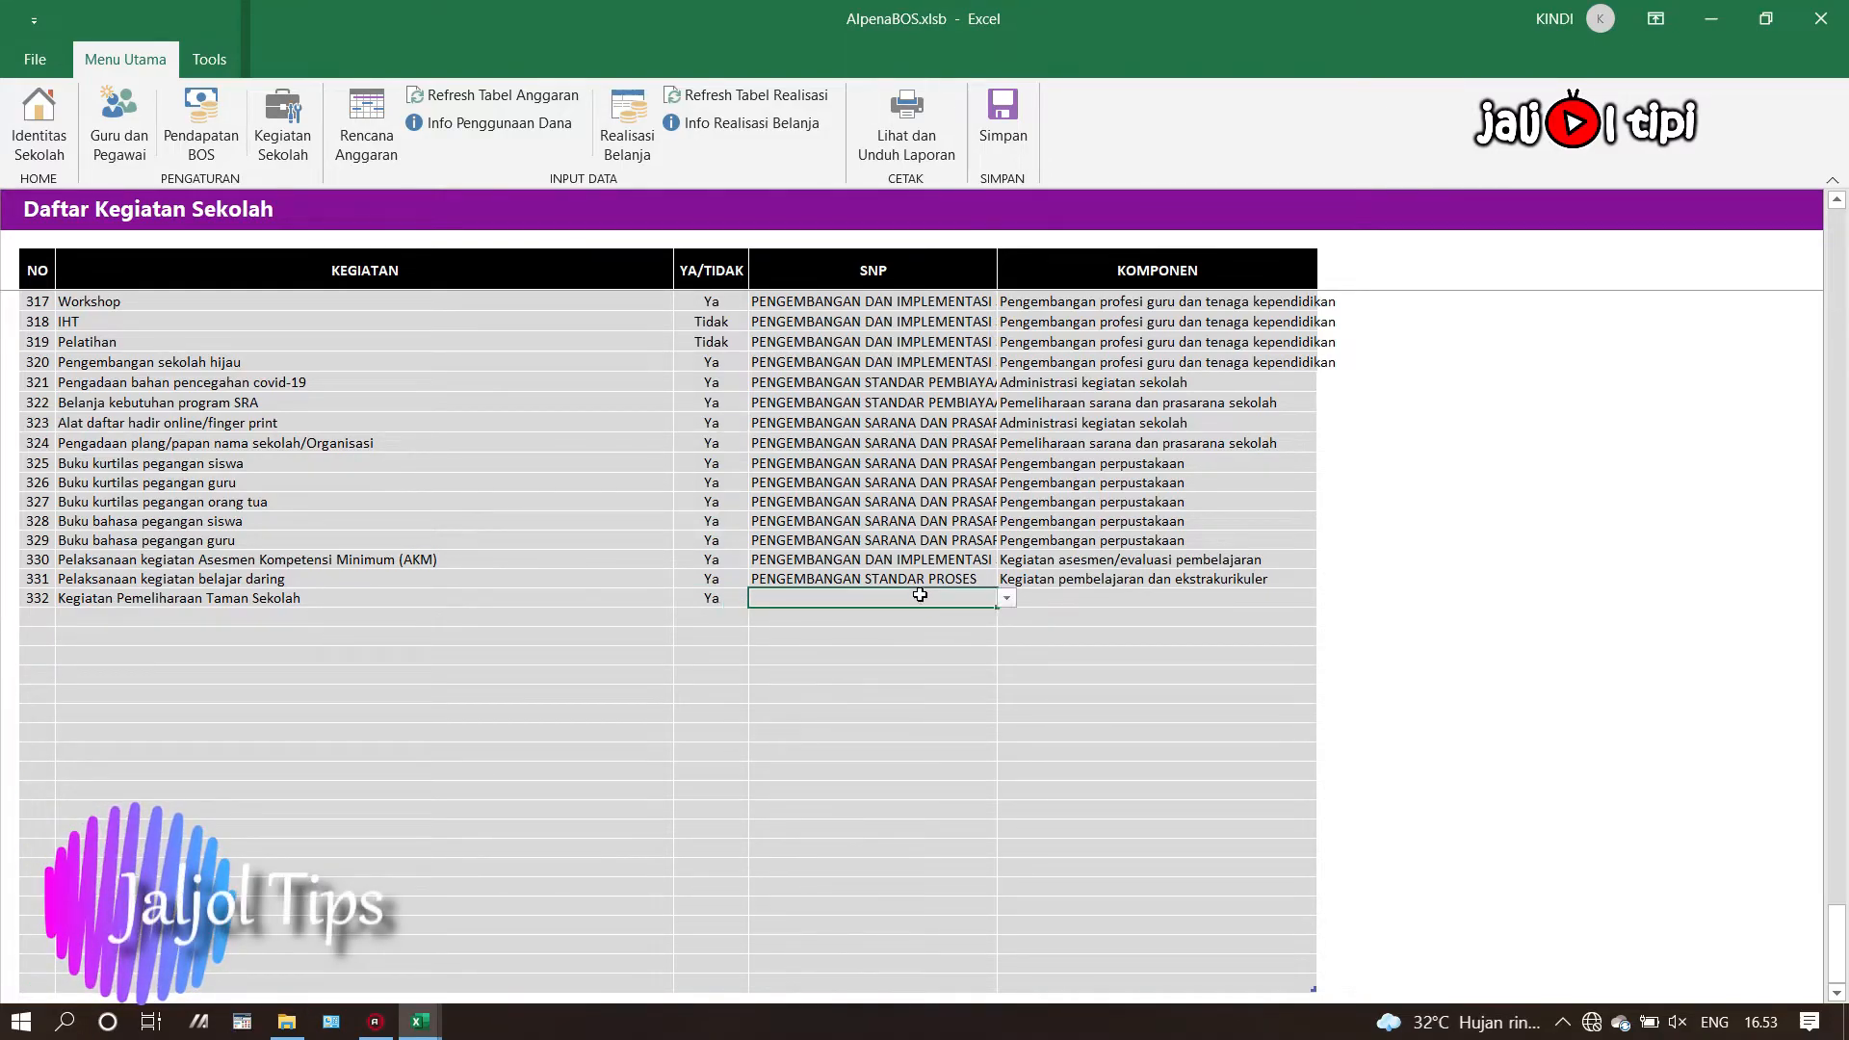
click(1006, 599)
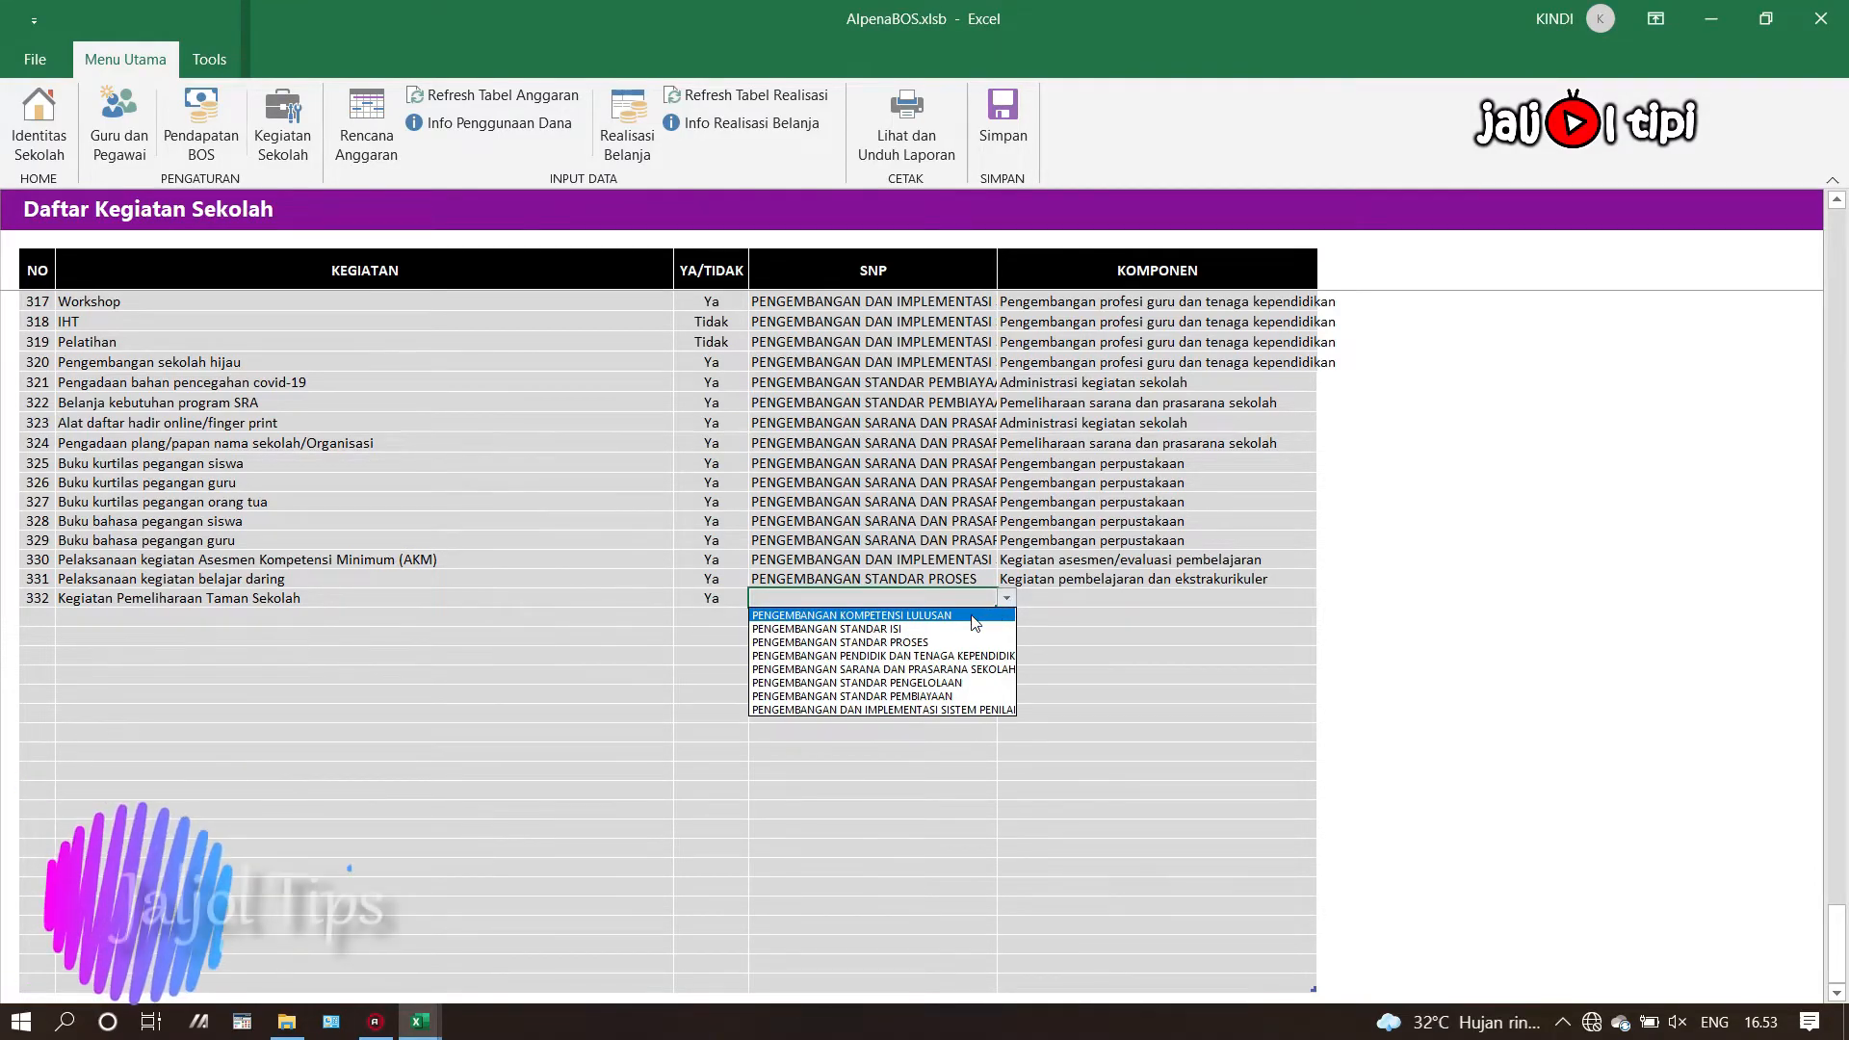
click(932, 669)
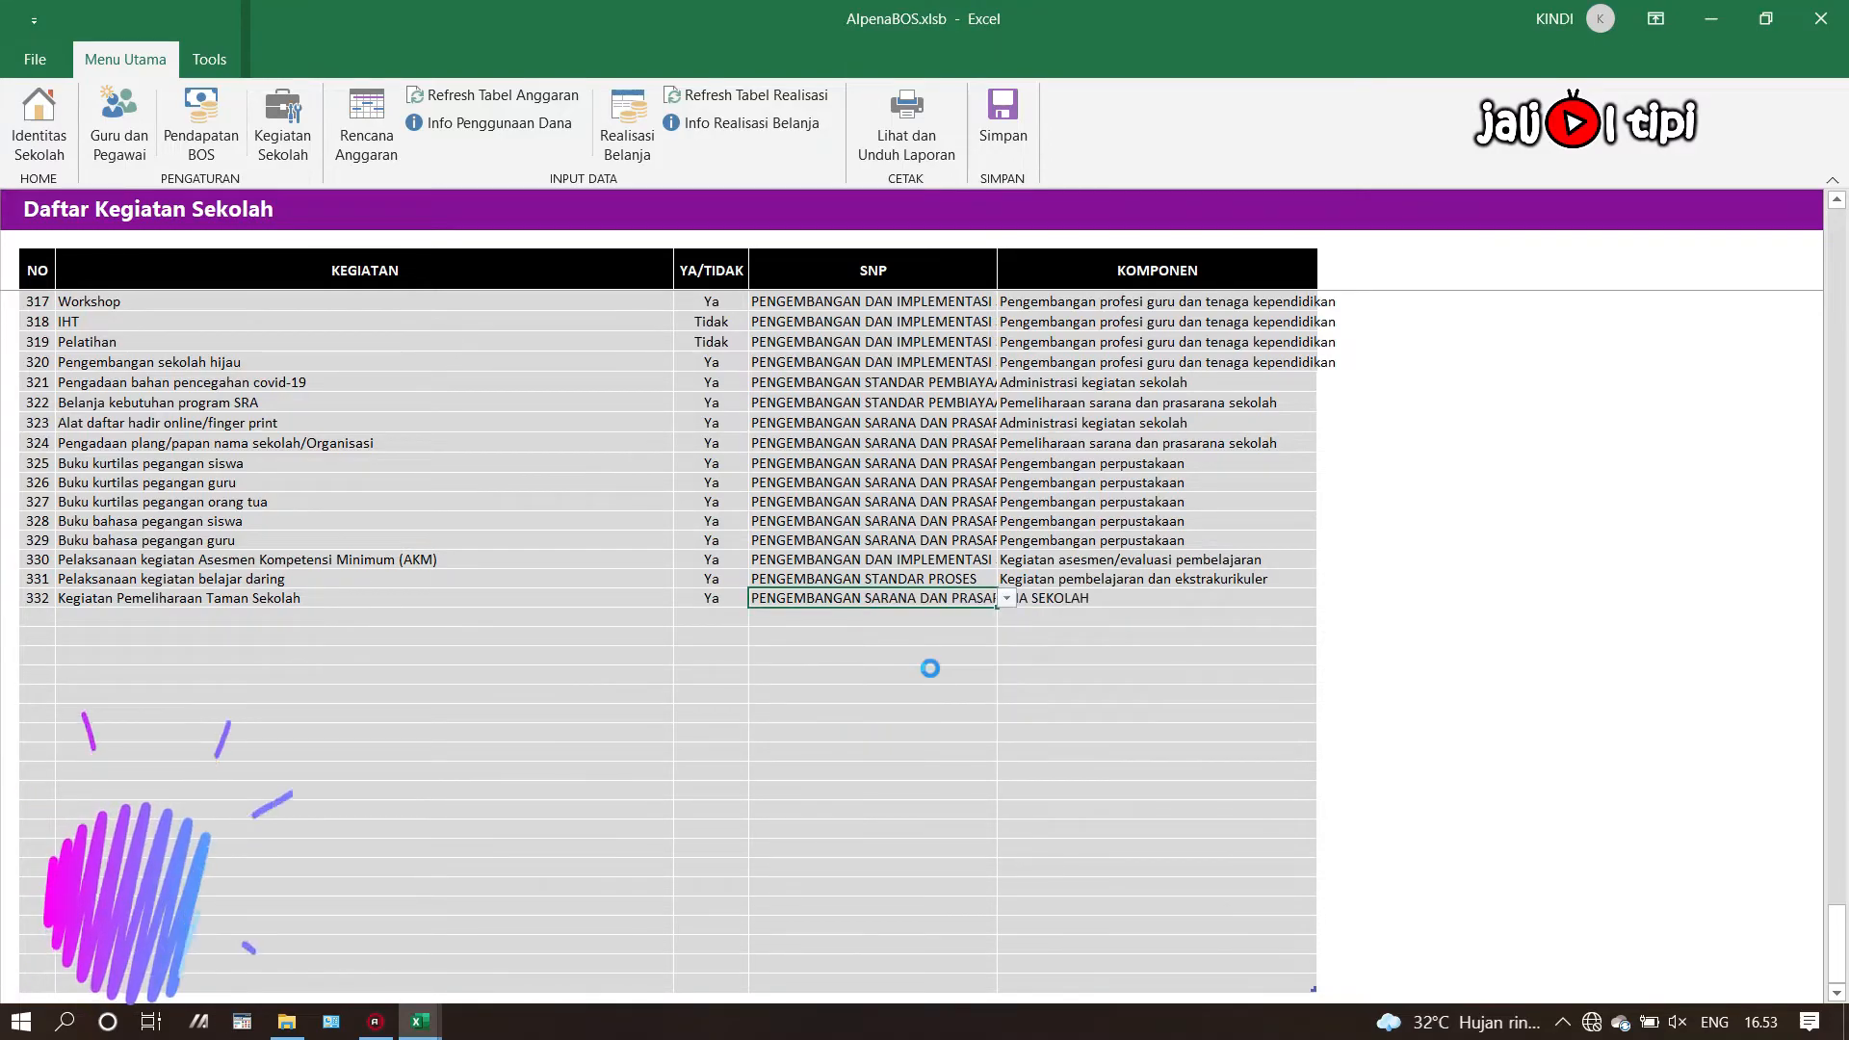
click(1181, 600)
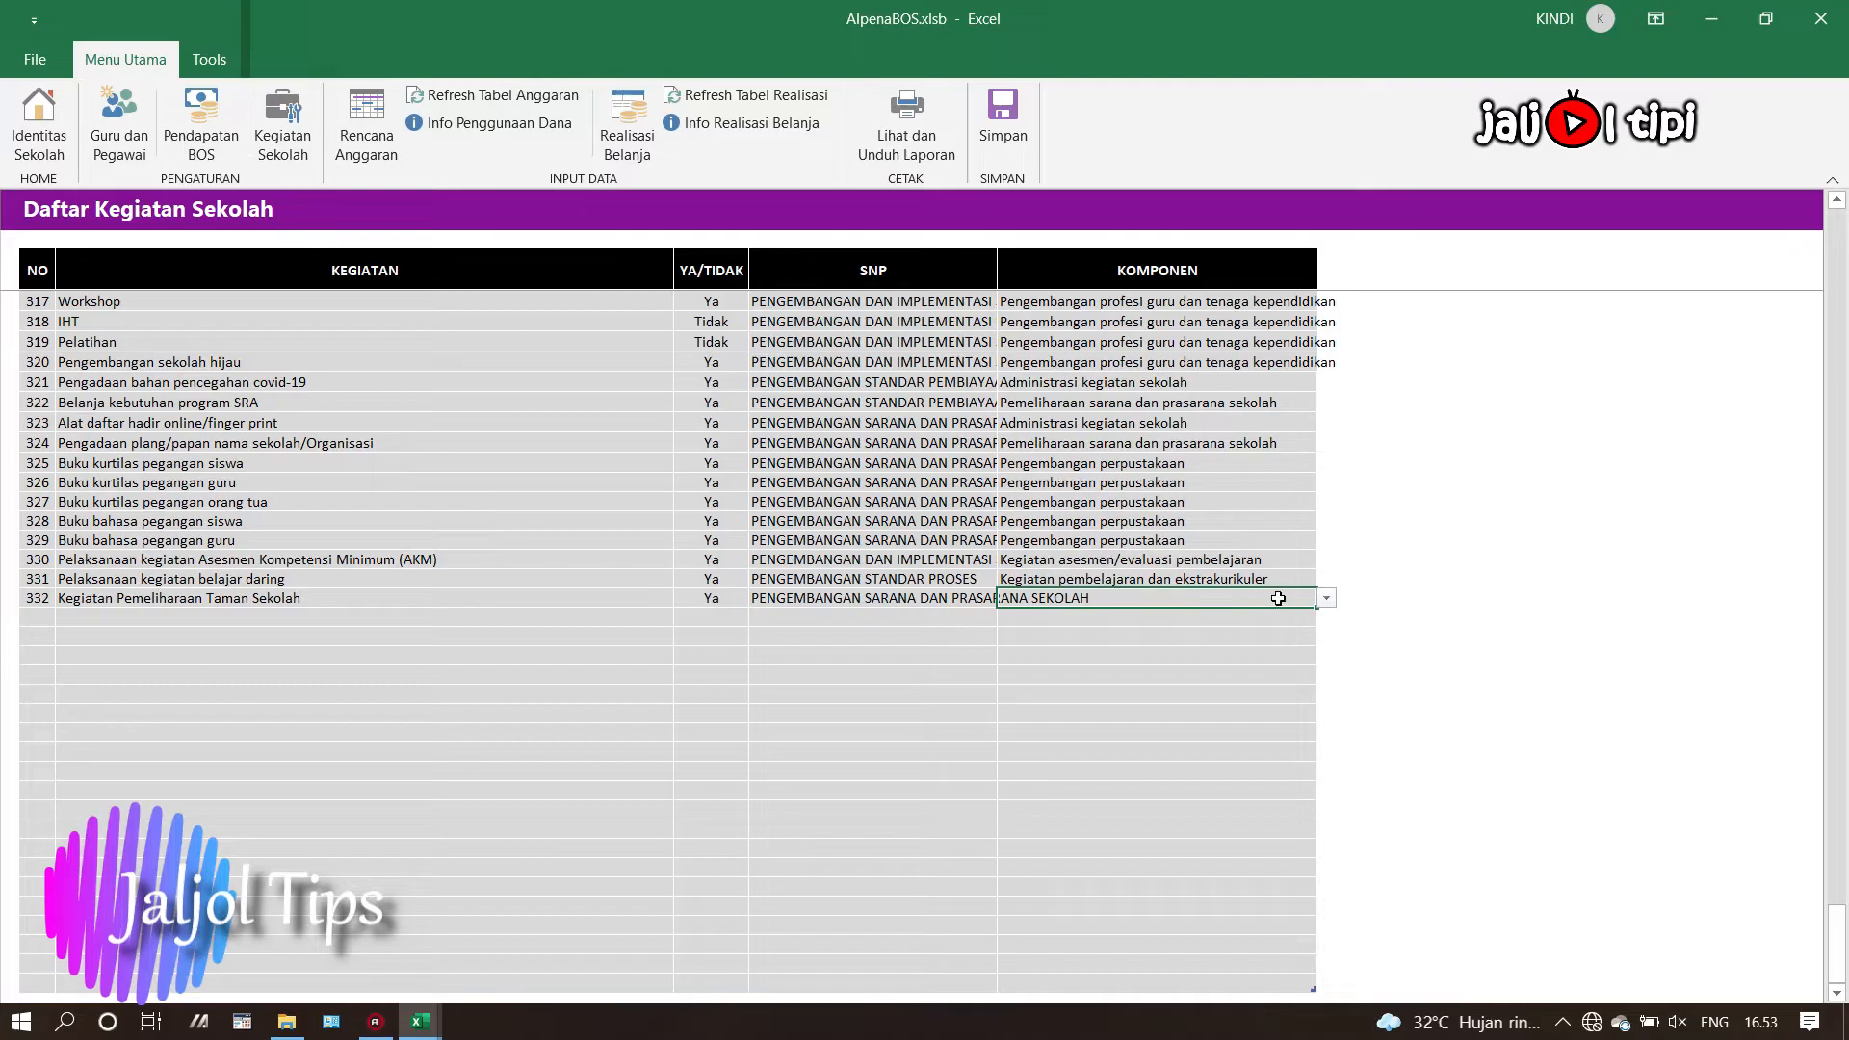
click(1327, 601)
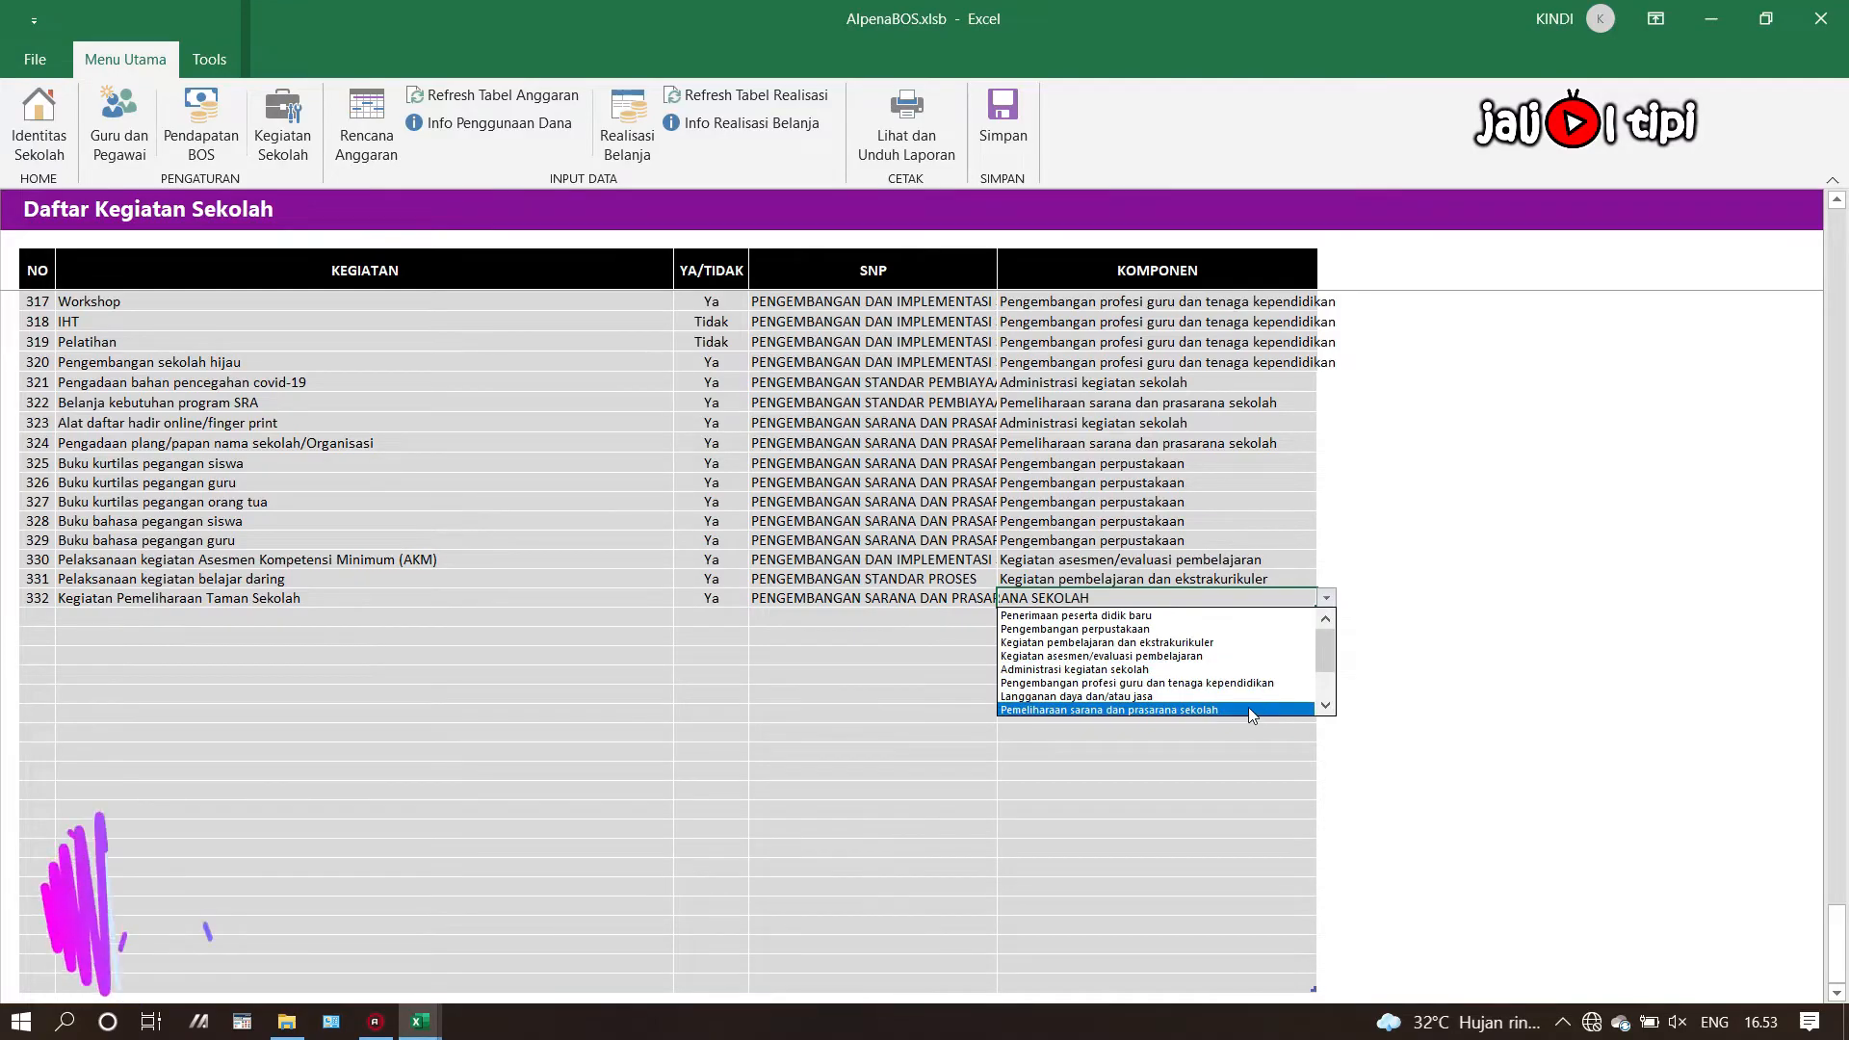
click(1179, 709)
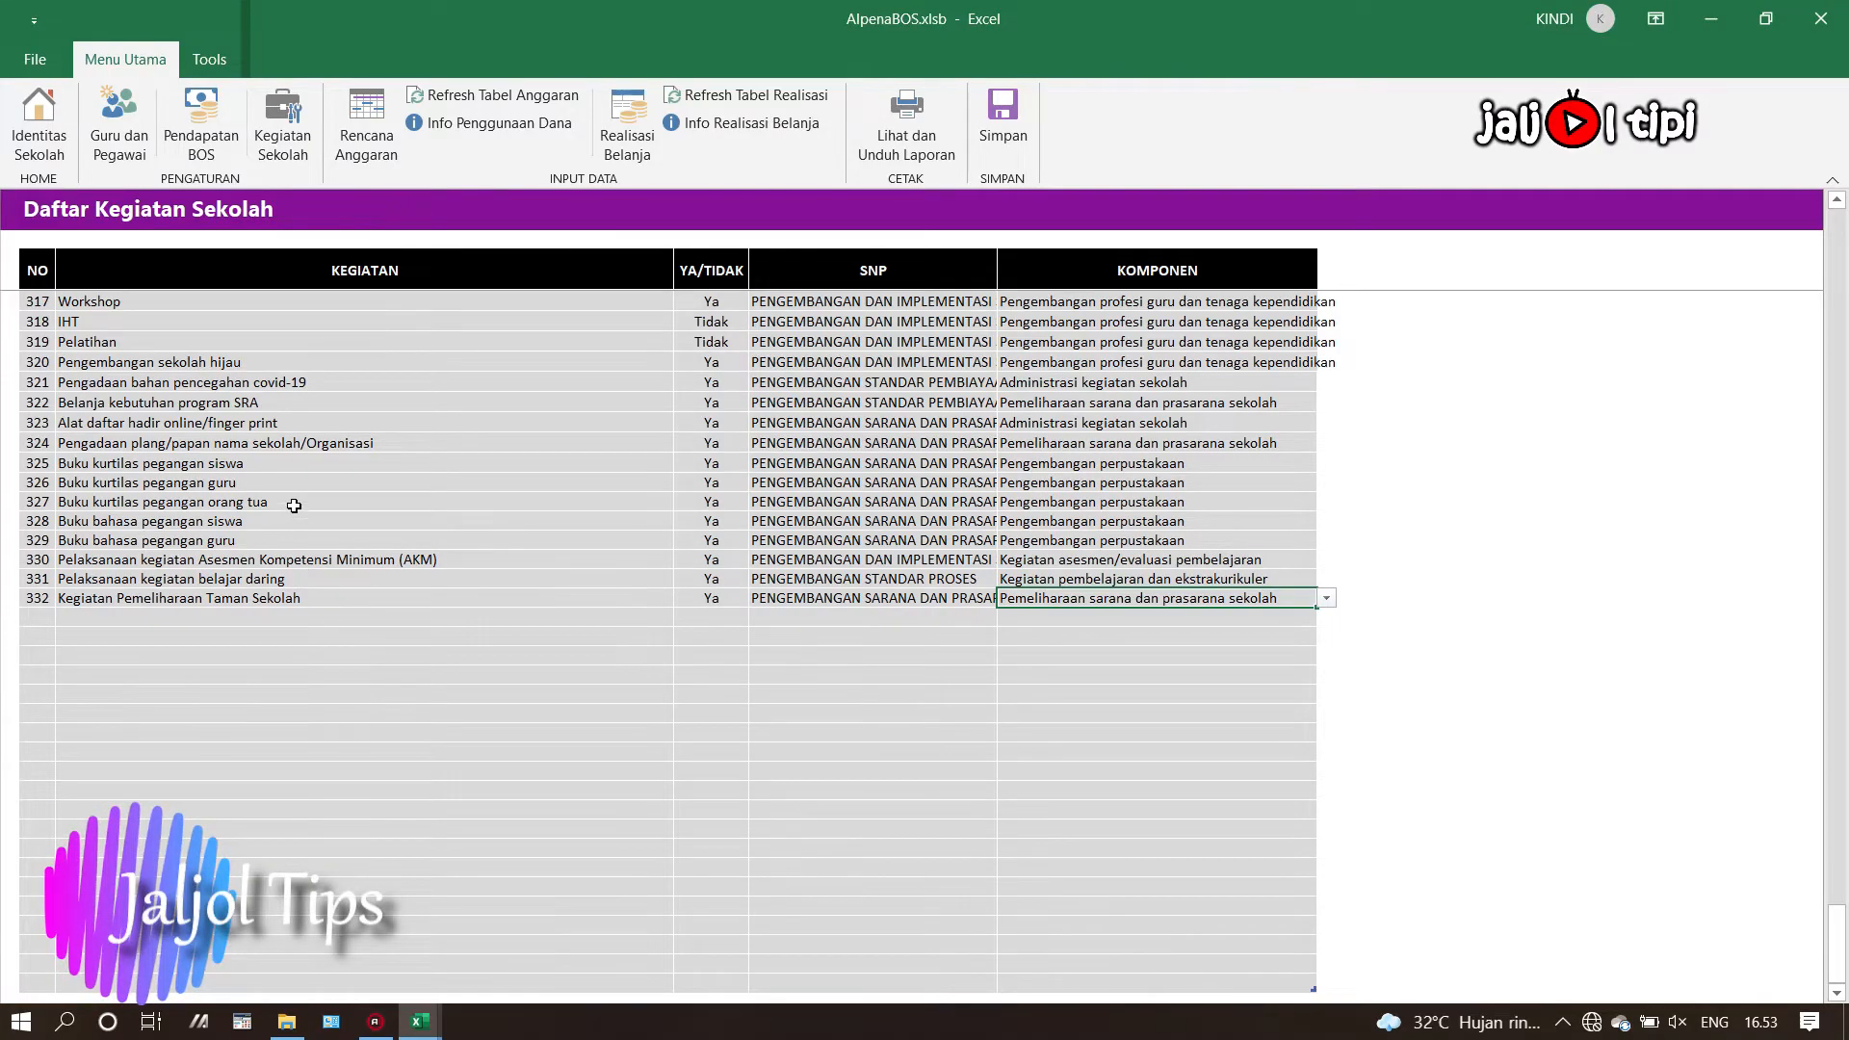
Look back through the school activity list up to activity 001 and open the Rencana Anggaran input sheet.
scroll(294, 506, up, 3)
click(302, 762)
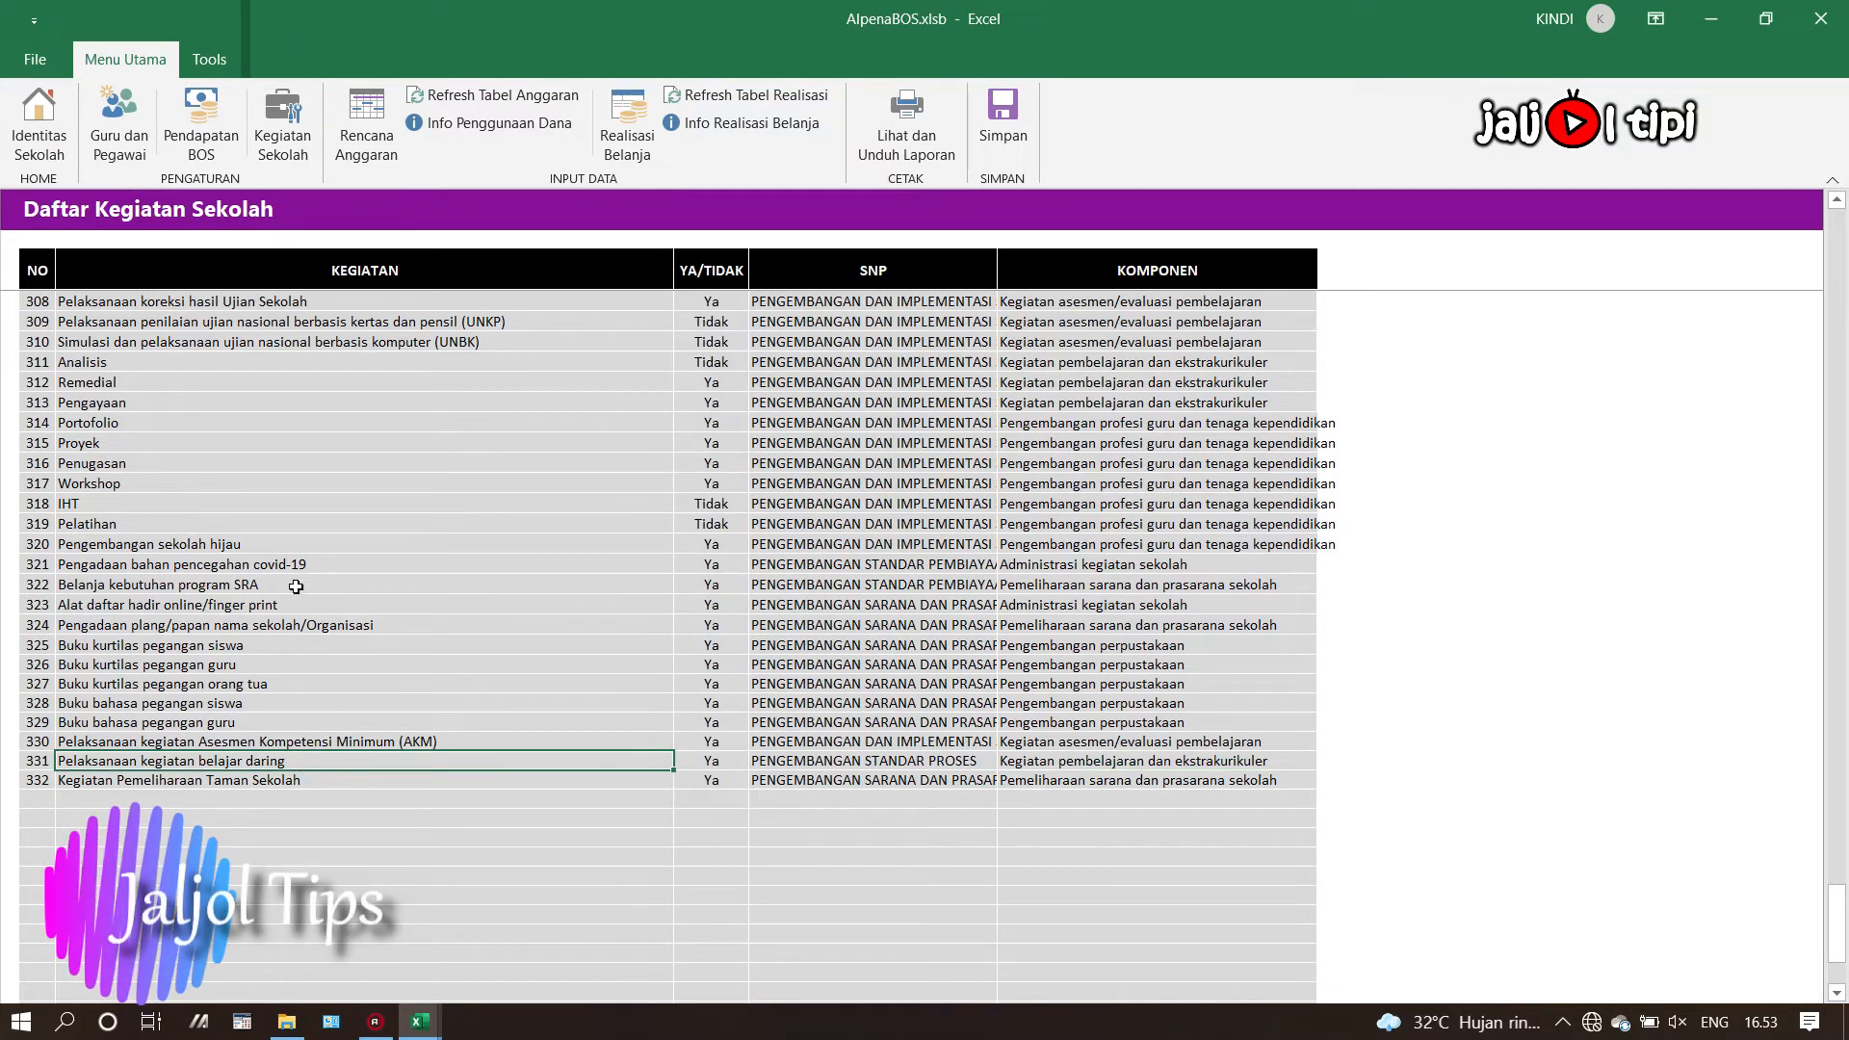
scroll(296, 625, up, 14)
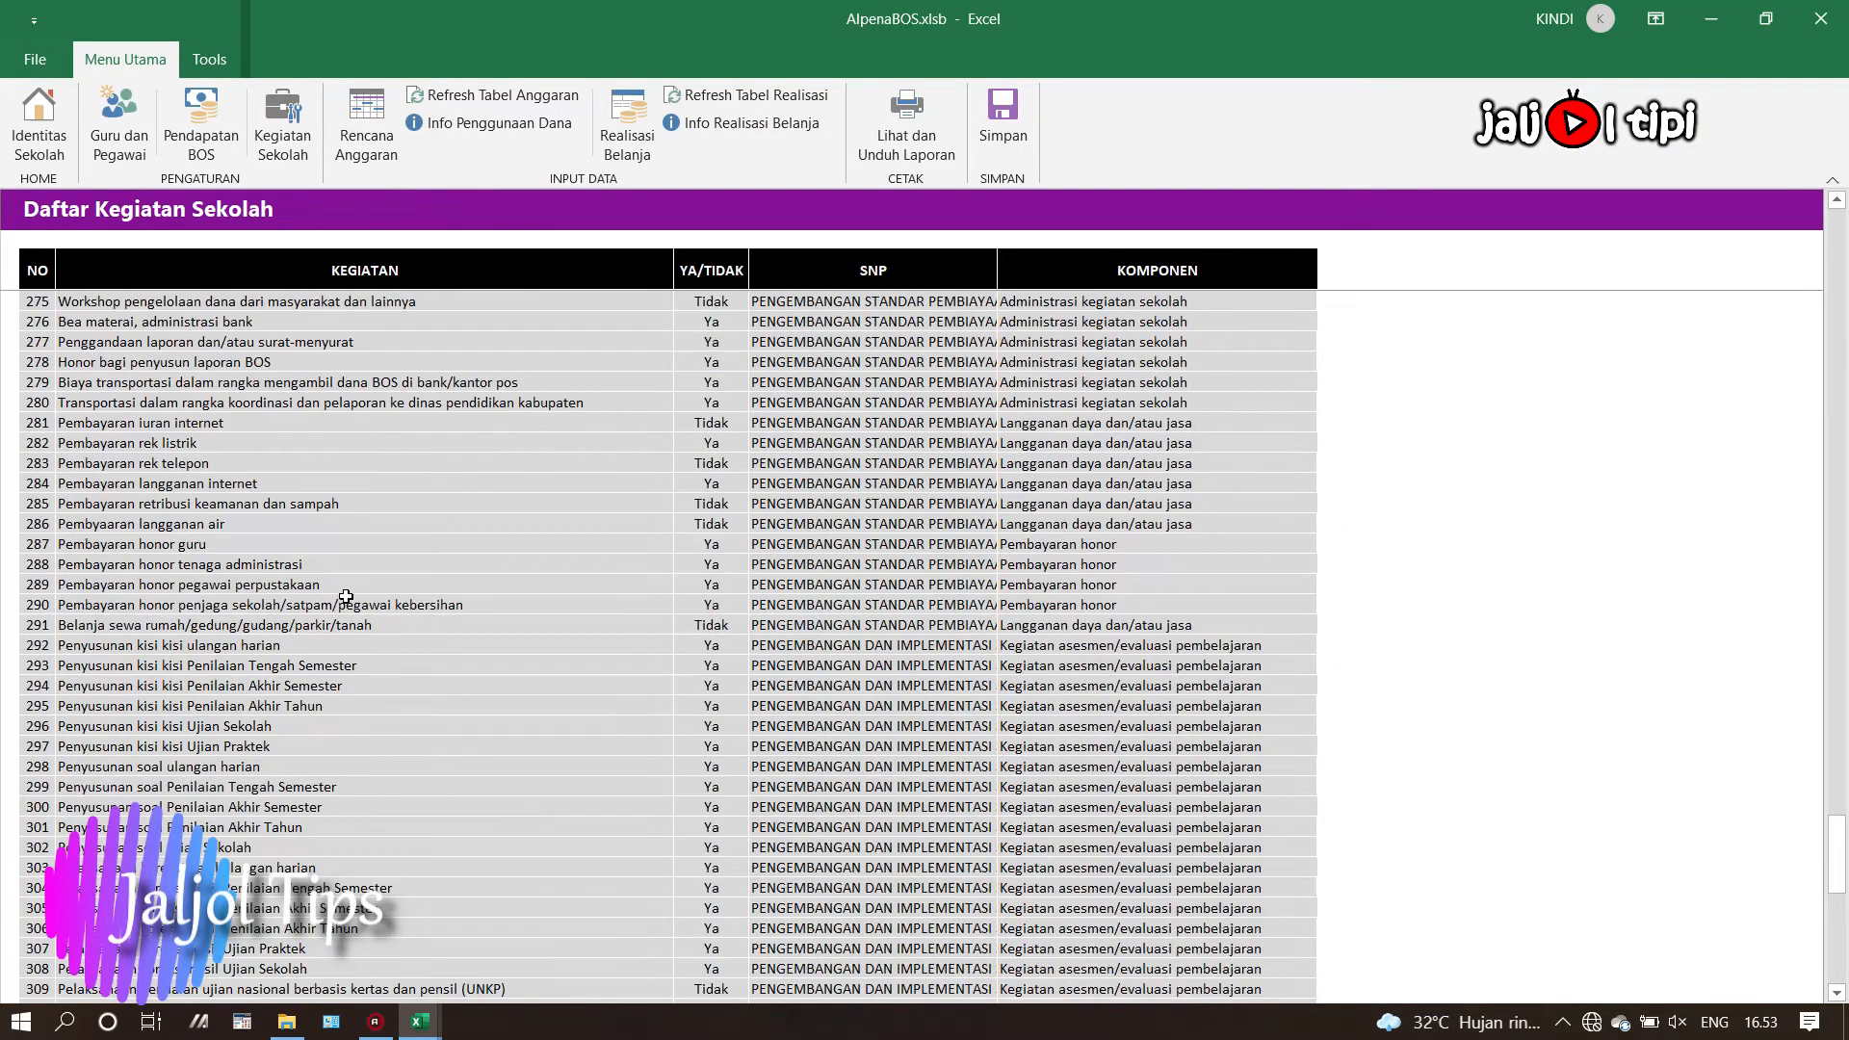
scroll(346, 602, up, 8)
drag(1840, 763, 1840, 229)
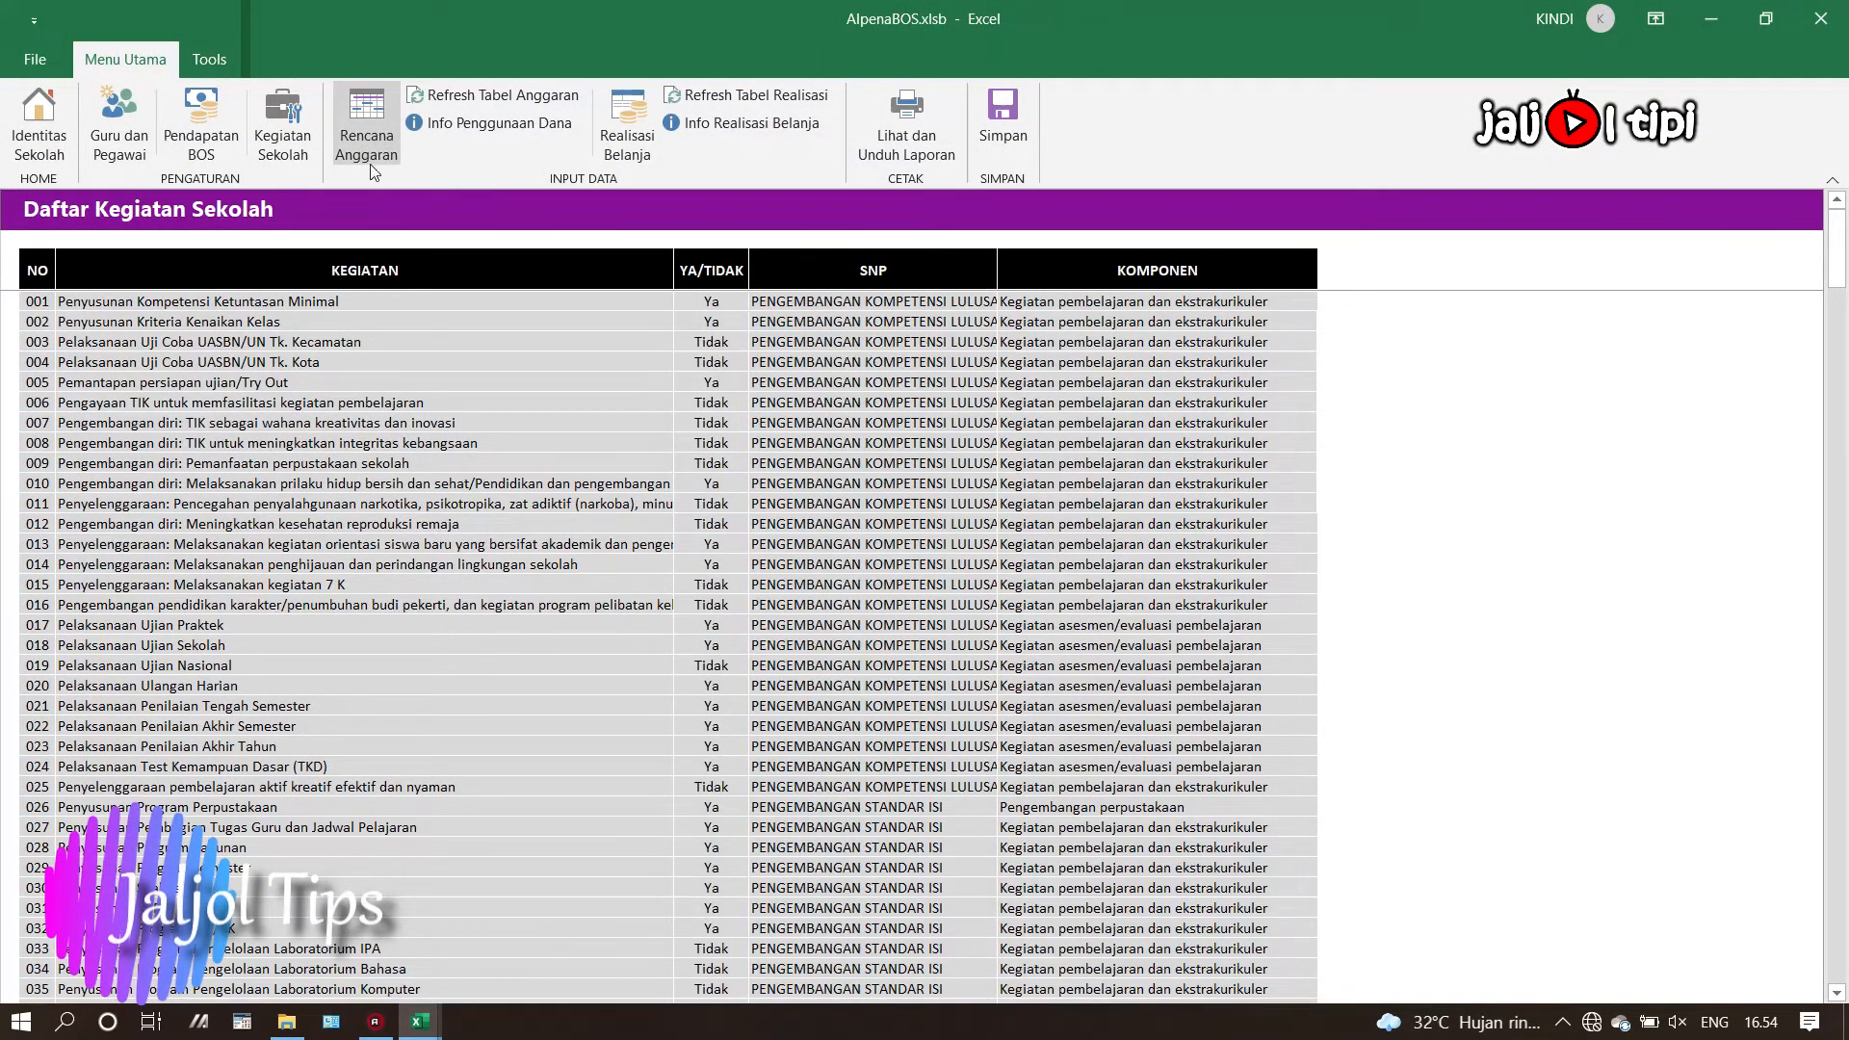
click(374, 124)
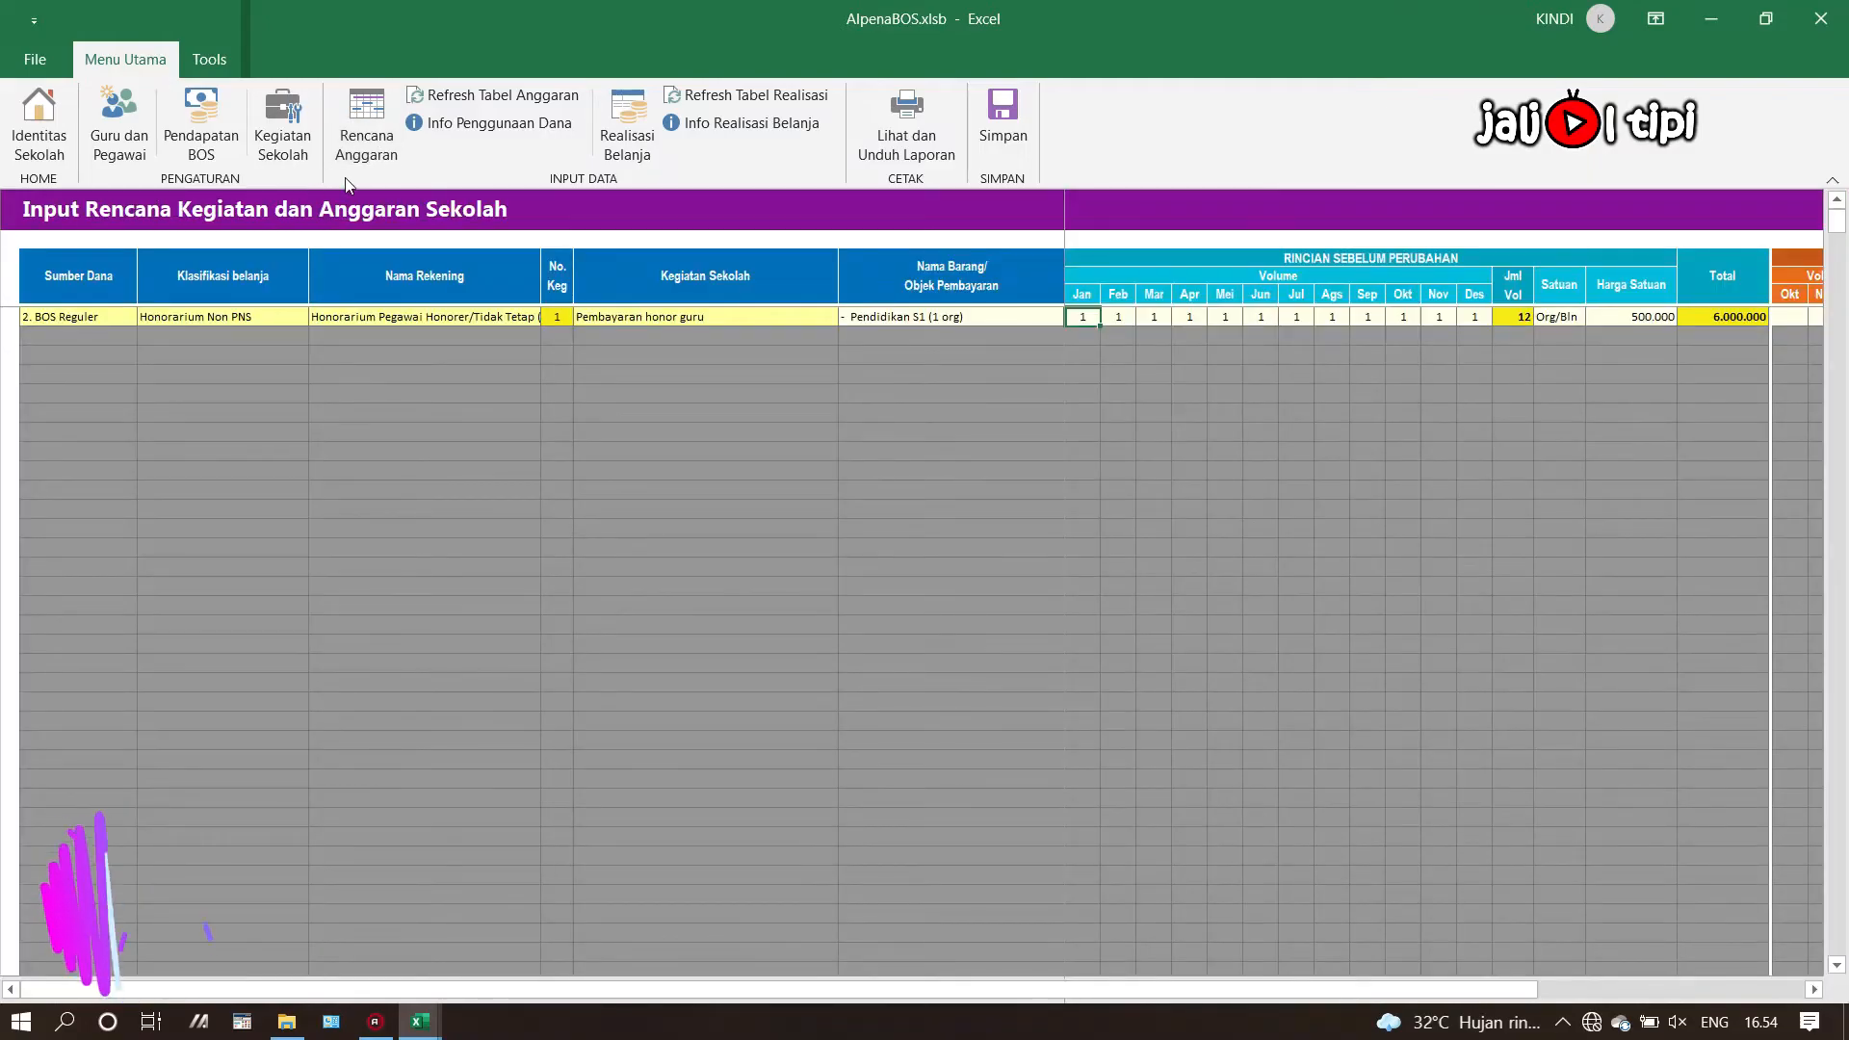